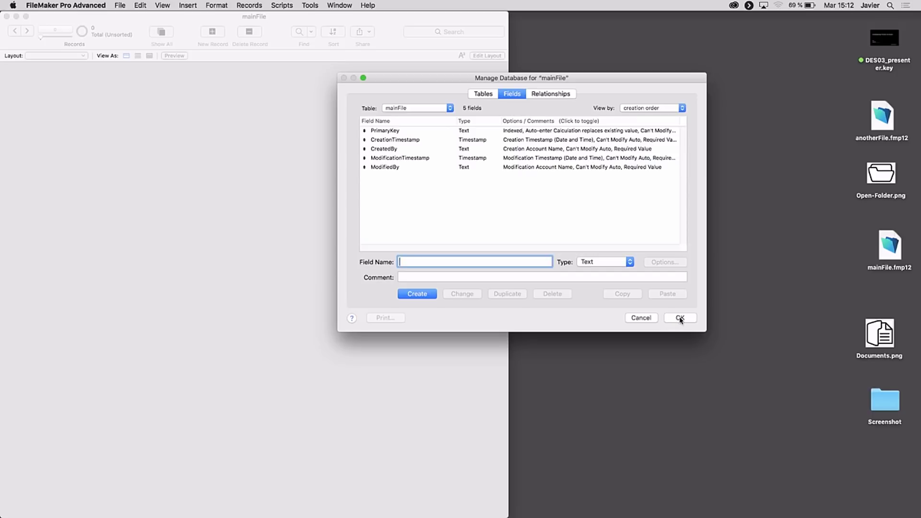
- Accept the default fields of the mainFile table, reposition the file window and switch to Layout mode
left_click(678, 318)
left_click_drag(370, 28, 577, 26)
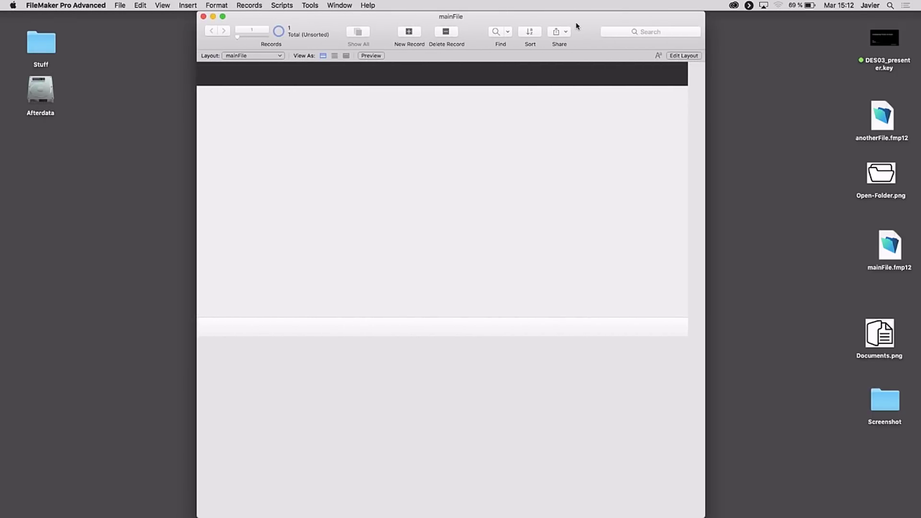
left_click(158, 5)
left_click(196, 38)
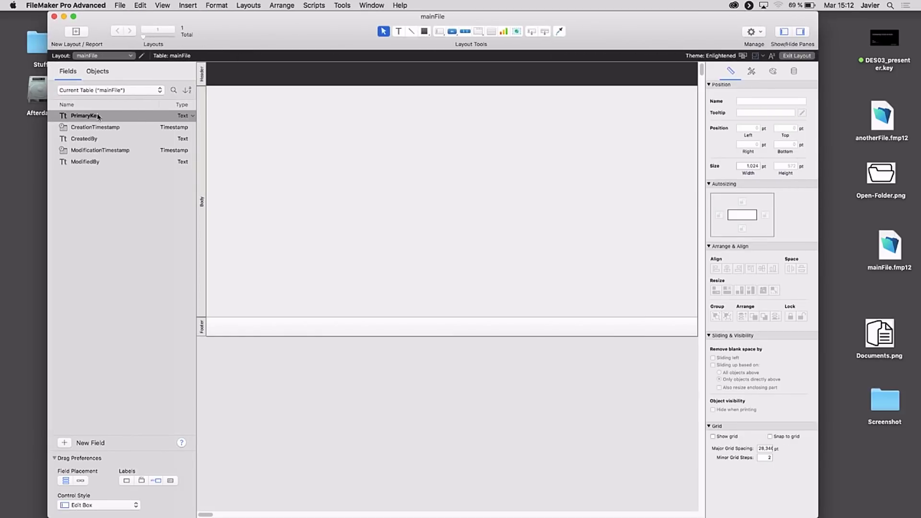
- Place all five mainFile fields with their labels in the upper body and resize the field boxes to the largest width
left_click(91, 162, "shift")
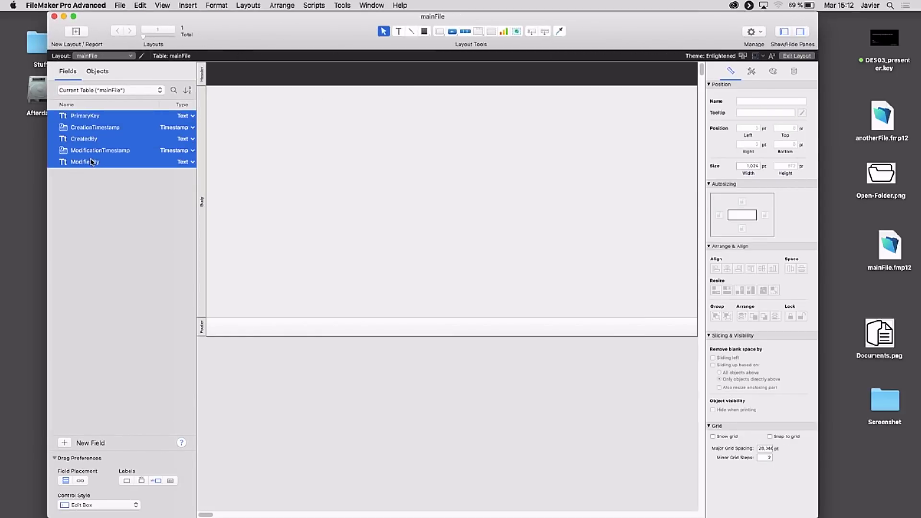
left_click_drag(88, 140, 339, 155)
left_click(441, 184)
left_click_drag(458, 207, 398, 114)
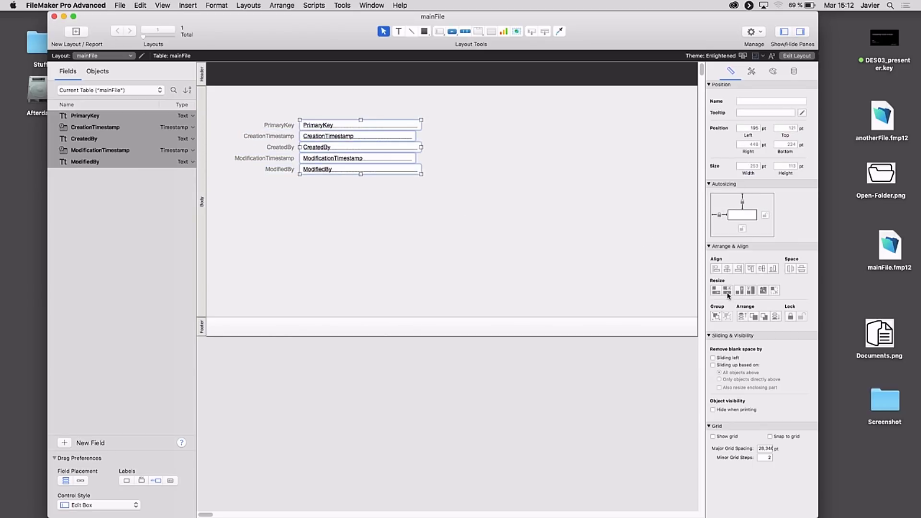
left_click(727, 290)
- Shorten the body part to just below the fields and narrow the layout to about 574 pt wide
left_click_drag(424, 316, 434, 215)
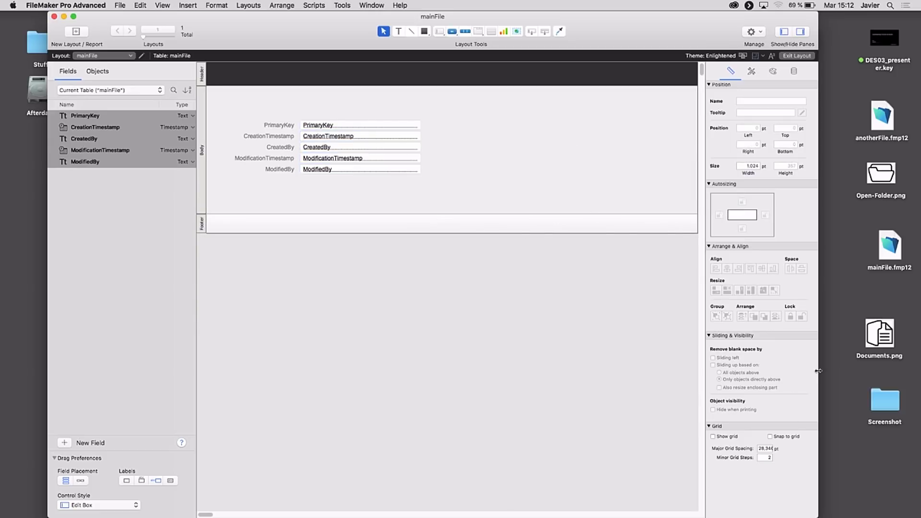
left_click_drag(818, 371, 869, 370)
left_click_drag(697, 176, 481, 168)
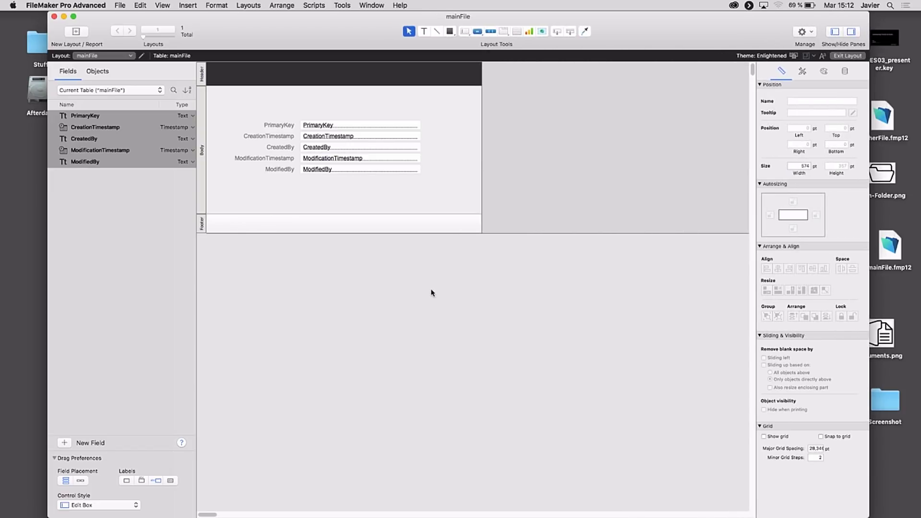
- Rename the mainFile layout as Layout 1
scroll(432, 292, "up", 2)
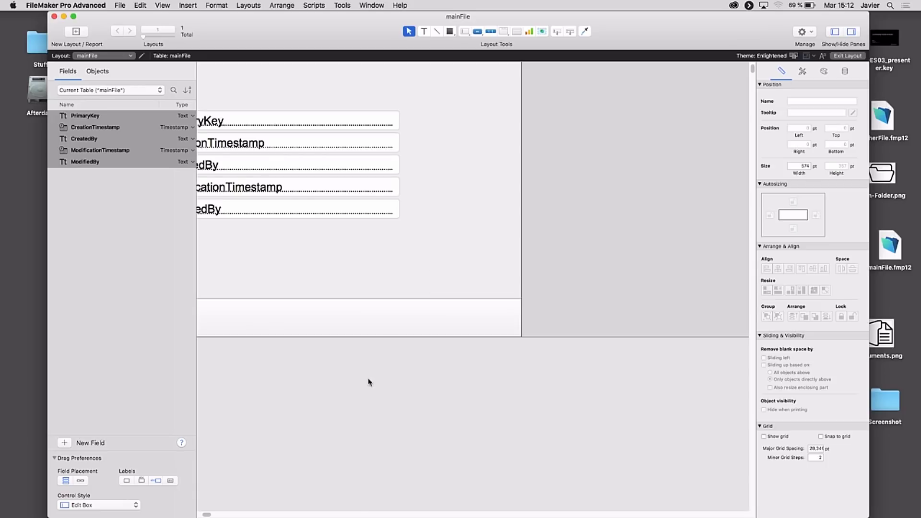
left_click_drag(208, 515, 192, 512)
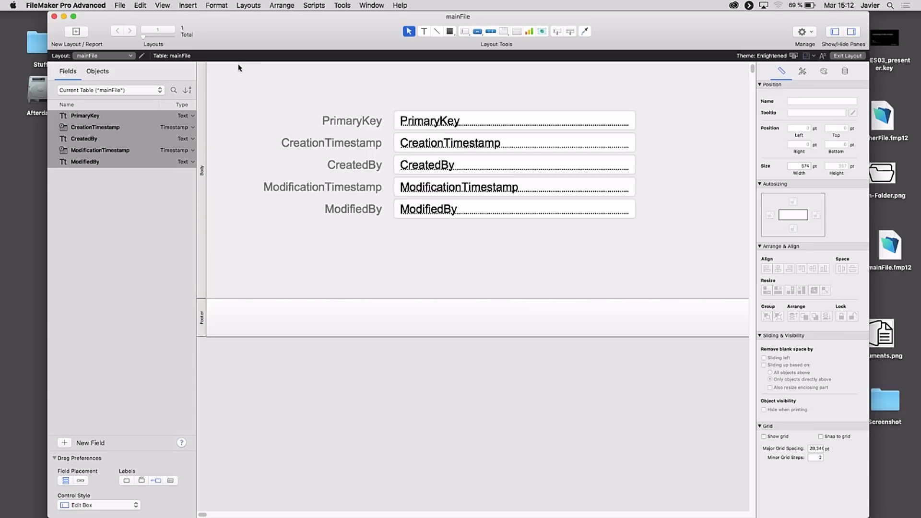
left_click(249, 6)
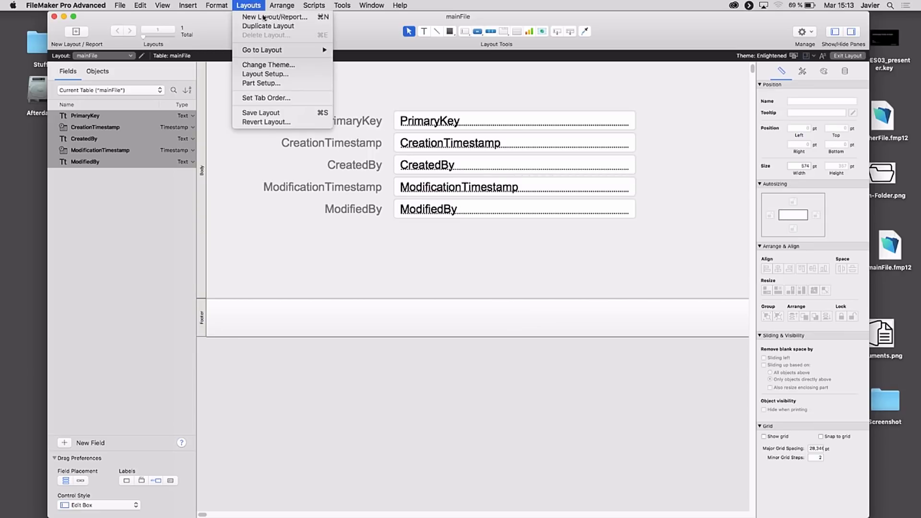
left_click(290, 75)
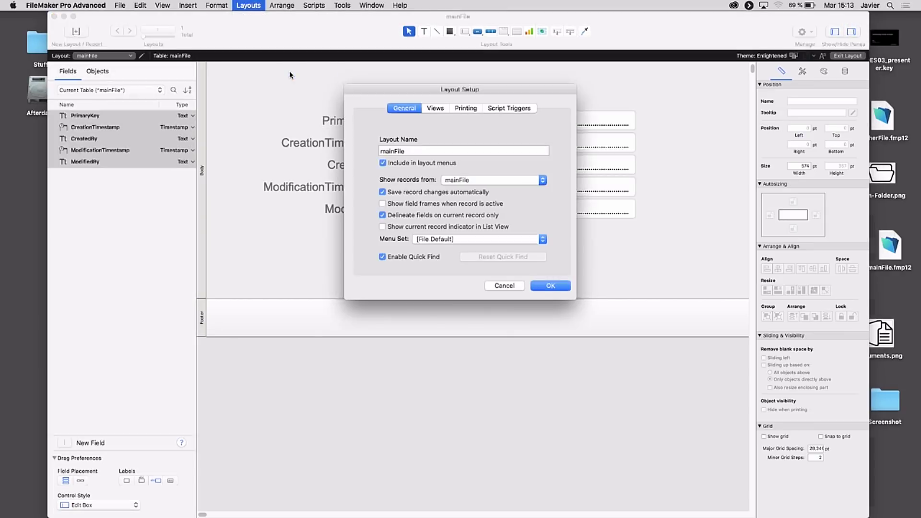
double_click(412, 151)
type("Layout 1")
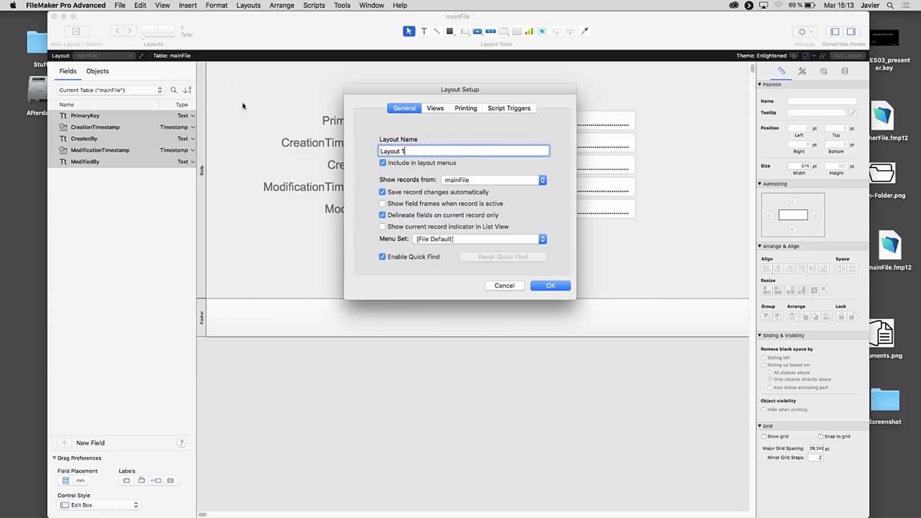
left_click(550, 286)
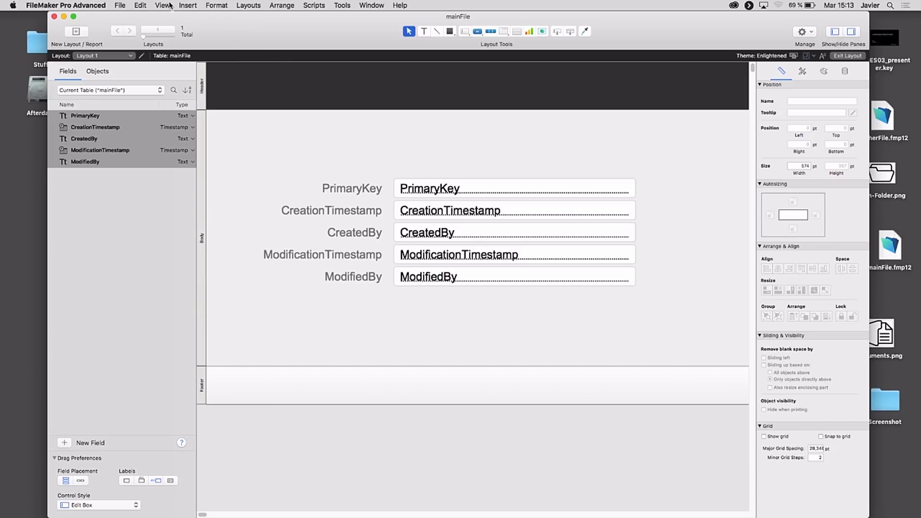
- Insert the LayoutName symbol in the header, placed about 29 pt from the left and 15 pt from the top, about 176 pt wide
left_click(188, 5)
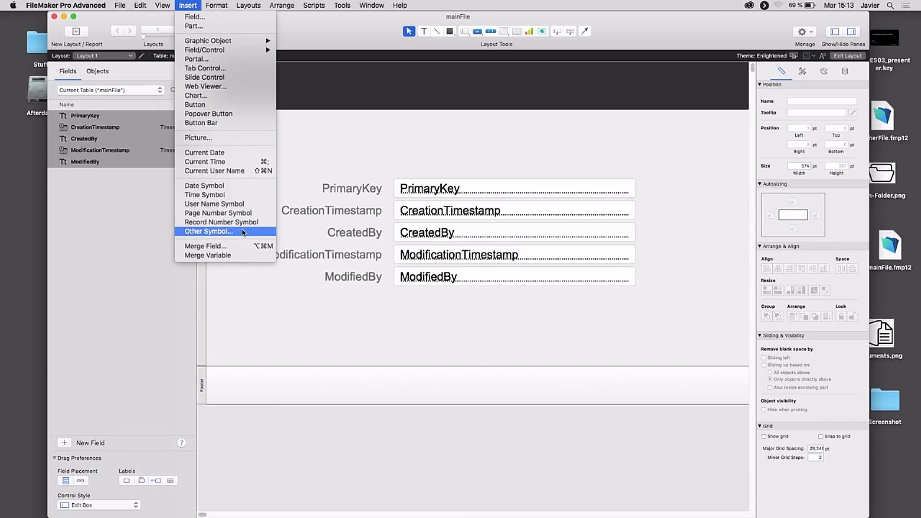
left_click(243, 233)
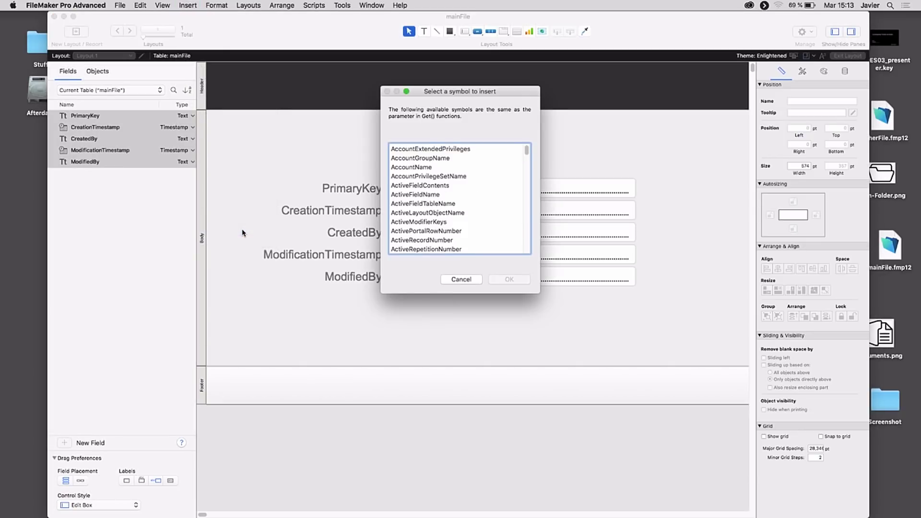
left_click_drag(538, 291, 634, 455)
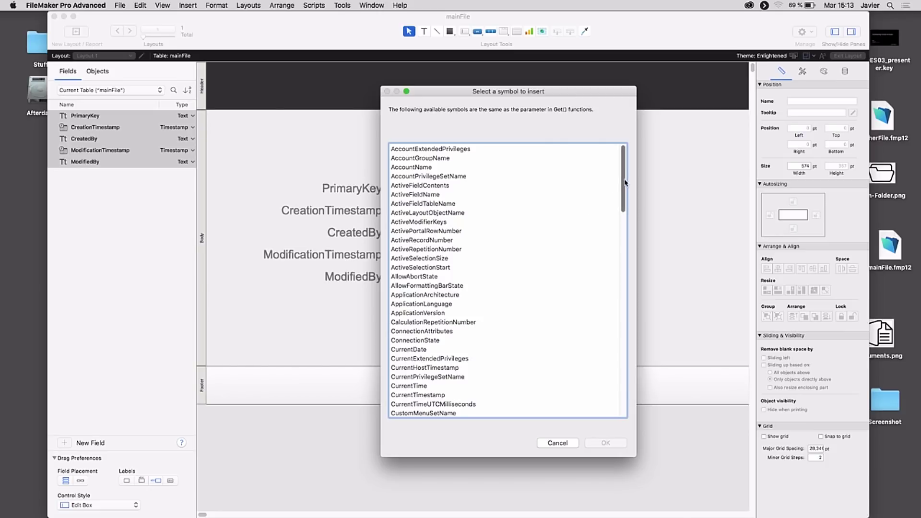
left_click_drag(622, 183, 628, 223)
left_click(544, 259)
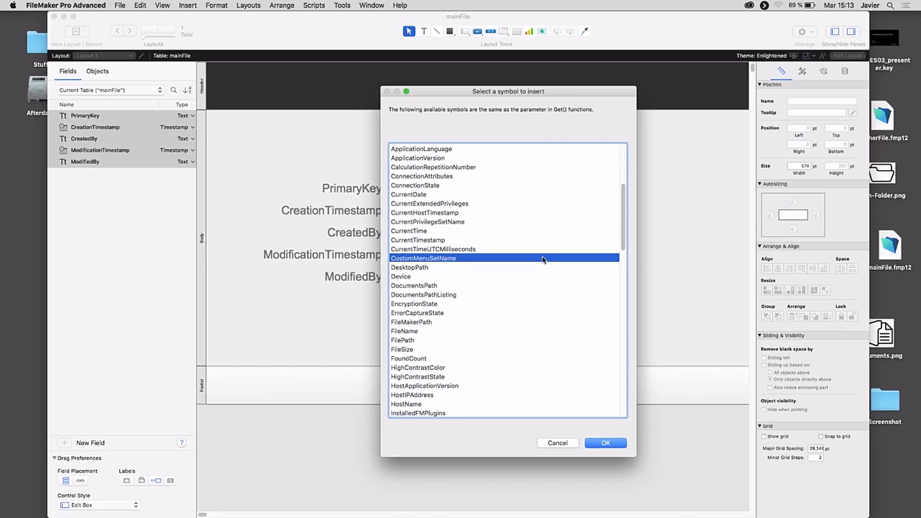
key("l")
scroll(506, 289, "down", 5)
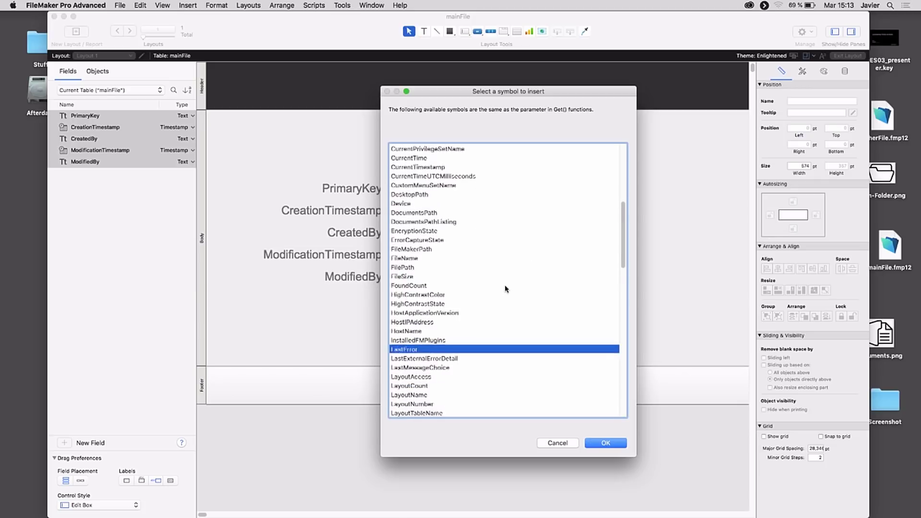
scroll(506, 289, "down", 2)
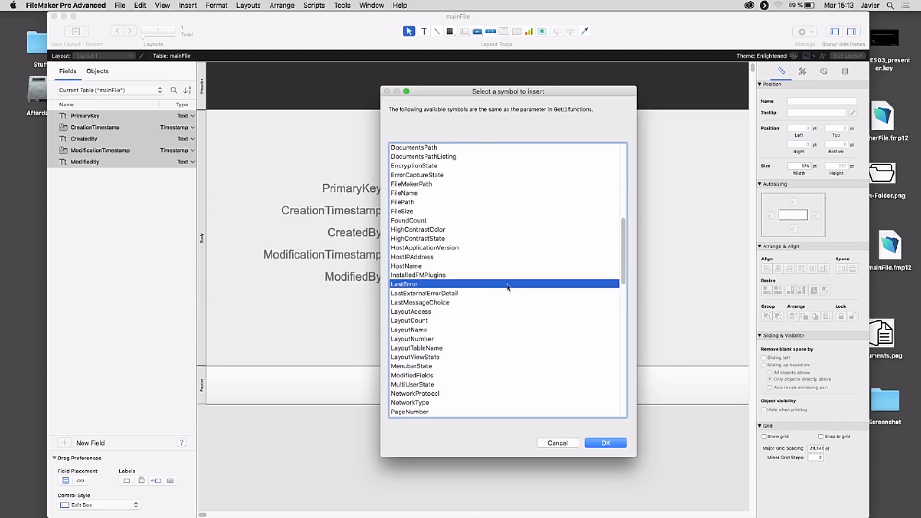
double_click(424, 331)
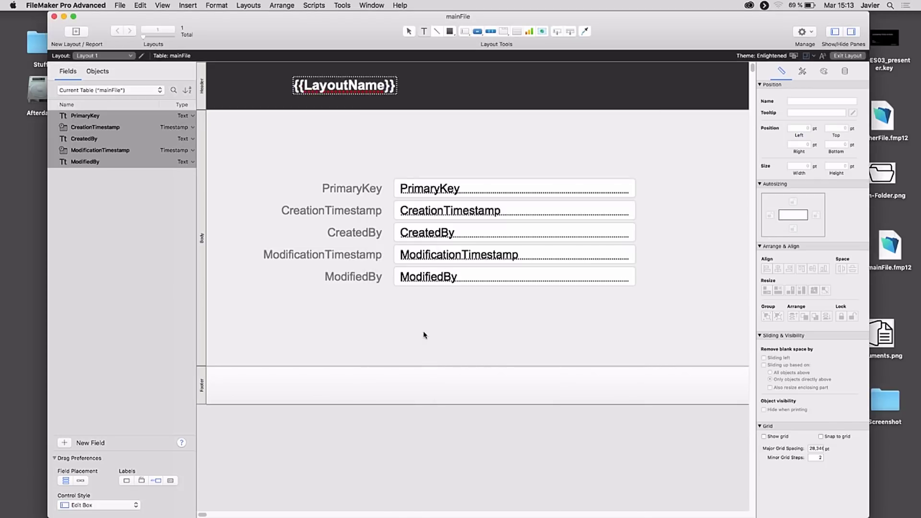
mouse_move(398, 84)
left_mouse_down()
mouse_move(339, 85)
mouse_move(404, 86)
left_mouse_up()
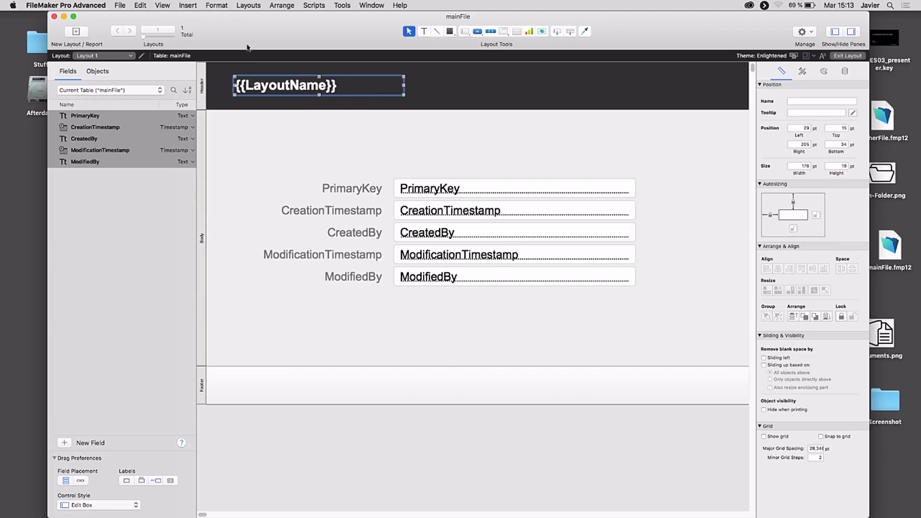
- Check the header title and field data in Browse mode and return to Layout mode
left_click(161, 5)
left_click(182, 17)
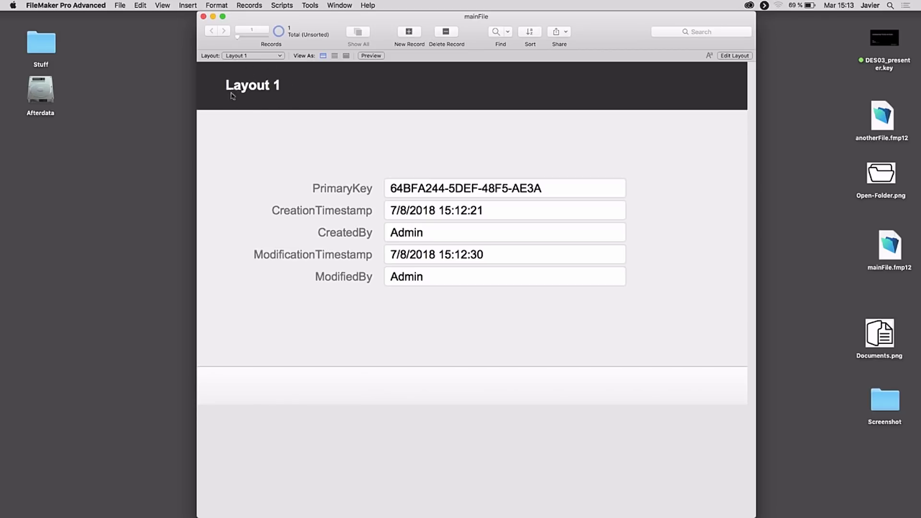
left_click(162, 5)
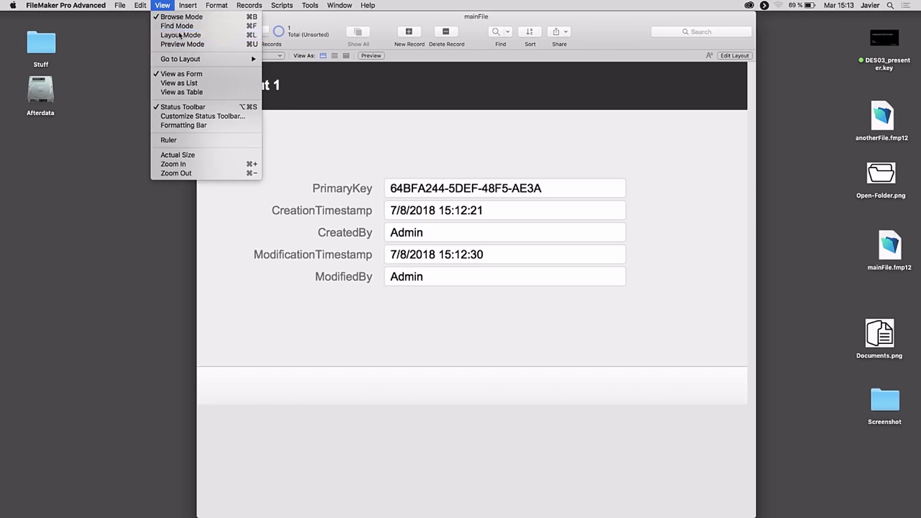
left_click(187, 37)
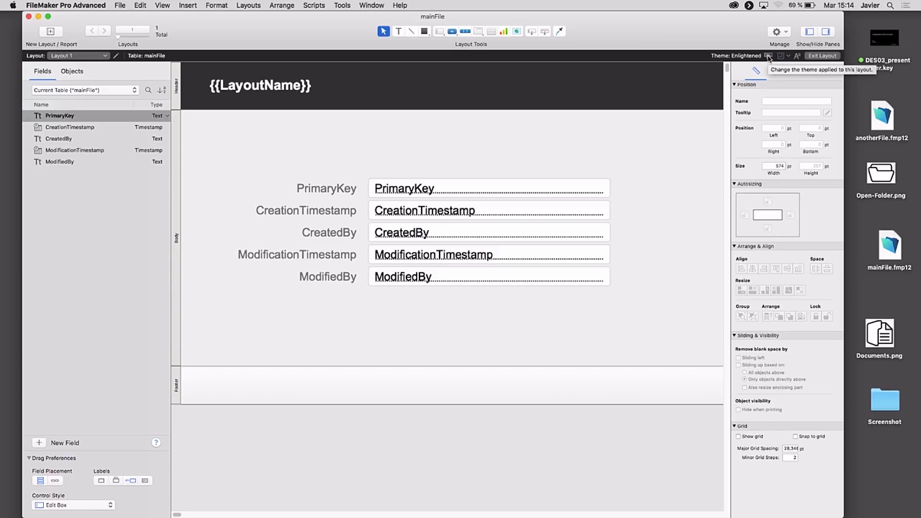
- Preview the Luminous and Sophisticated Touch themes and apply the Sophisticated theme to the layout
left_click(768, 57)
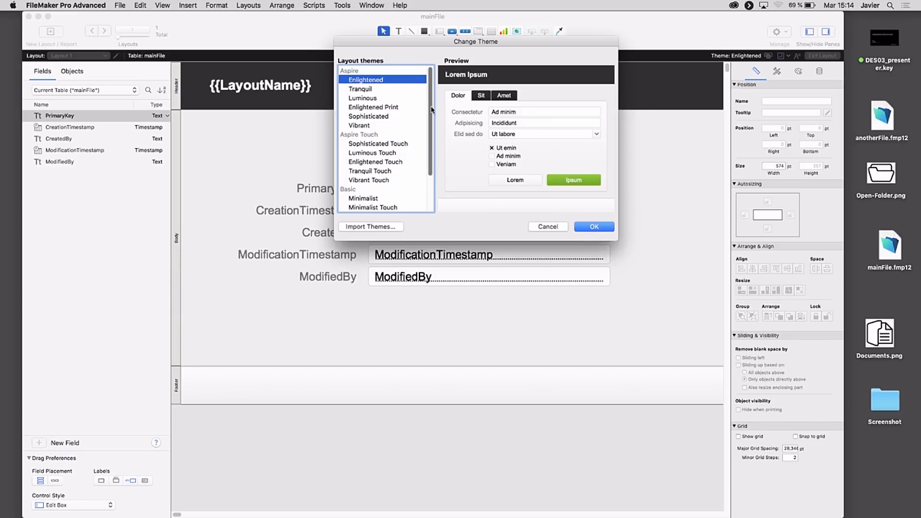
scroll(430, 110, "down", 5)
scroll(430, 102, "up", 5)
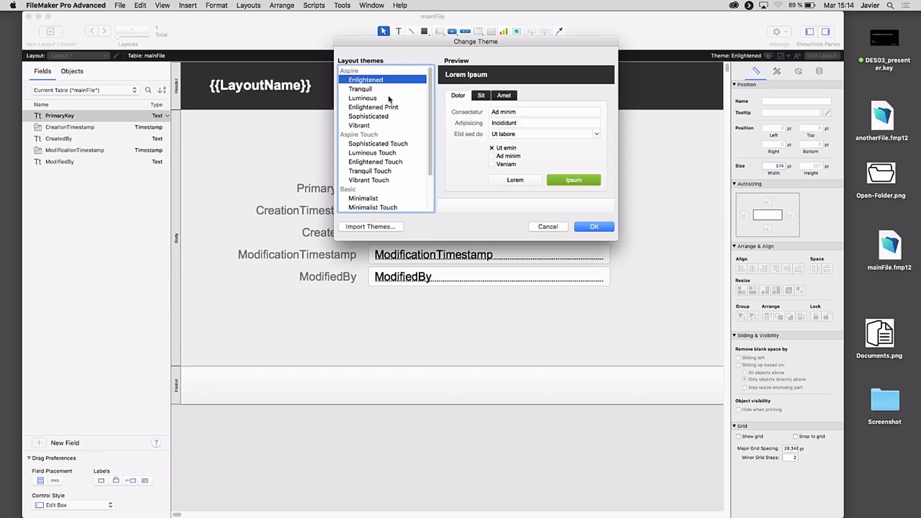
left_click(372, 92)
left_click(373, 98)
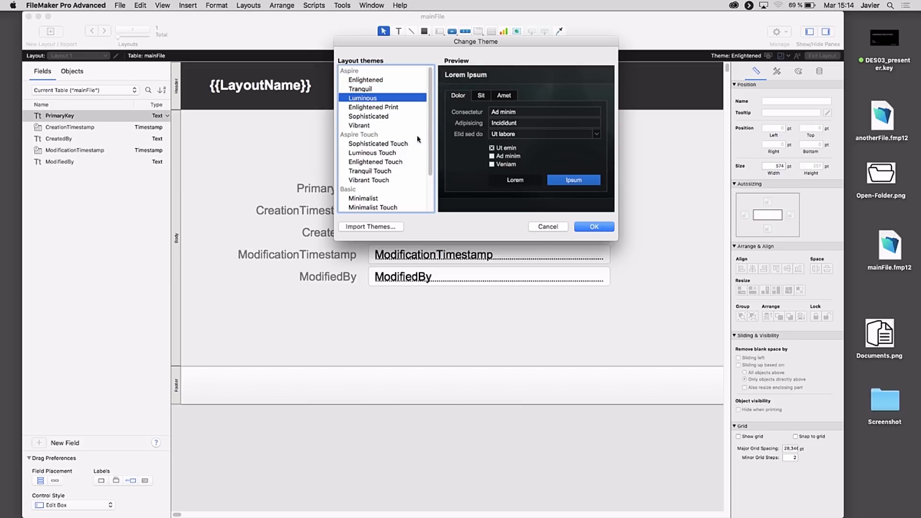
scroll(424, 149, "down", 5)
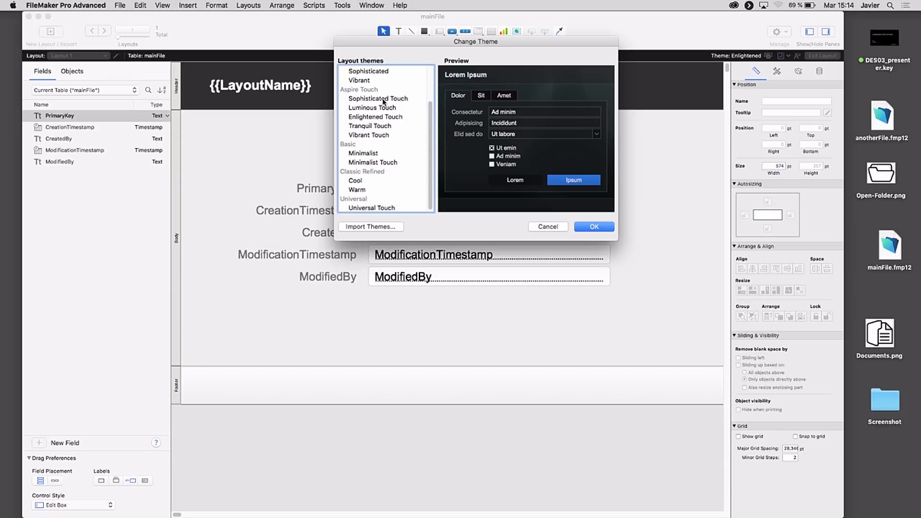
left_click(404, 100)
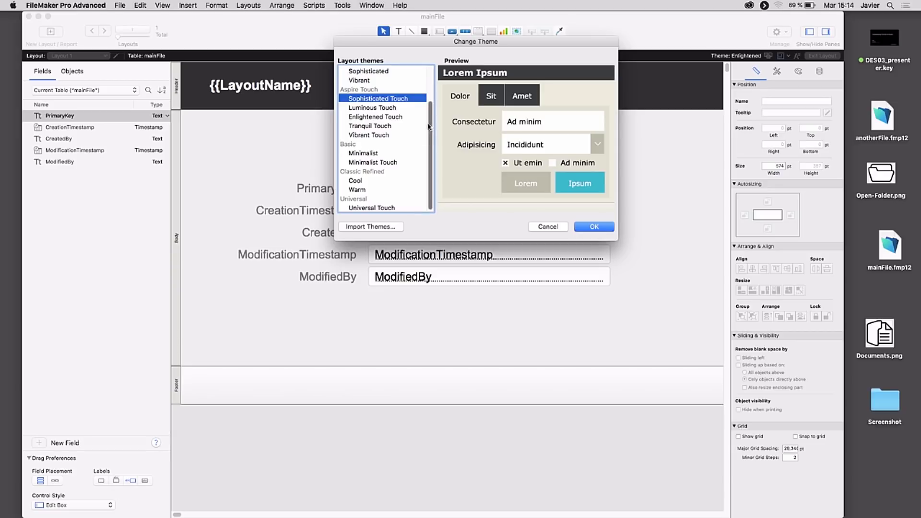
scroll(400, 124, "up", 2)
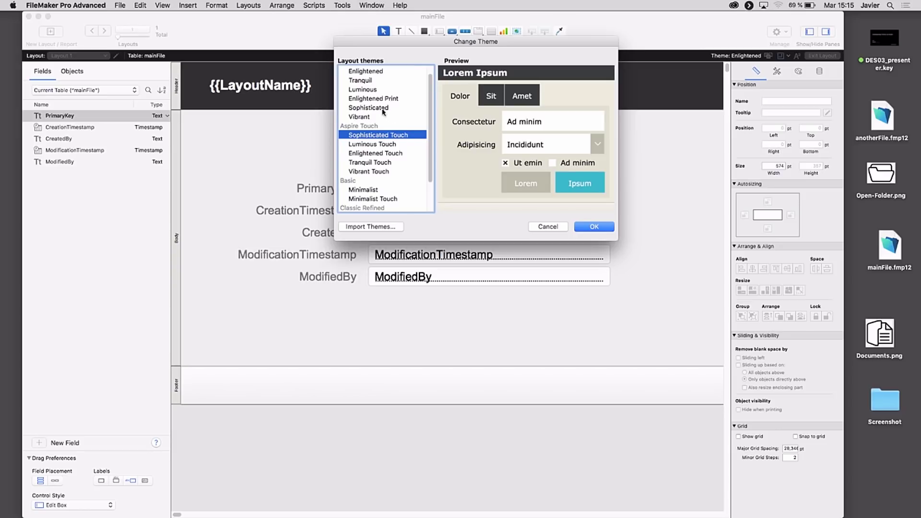
left_click(383, 109)
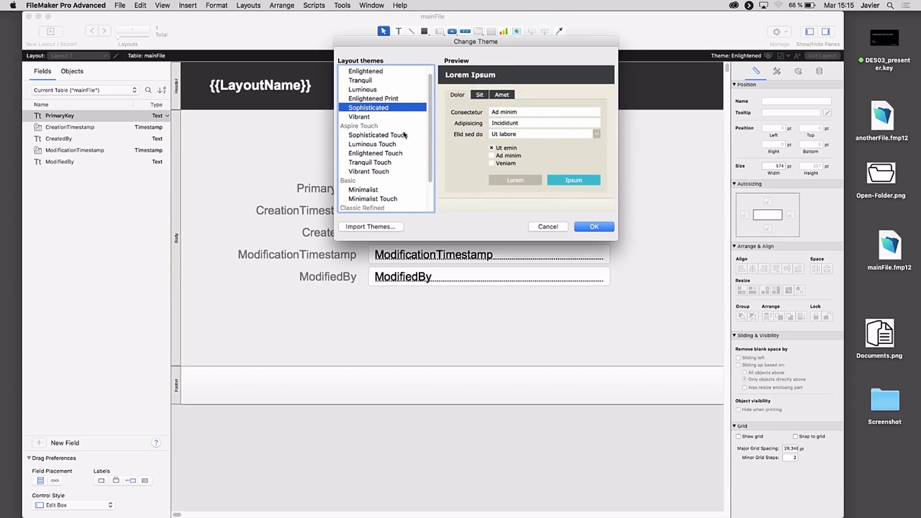
left_click(602, 226)
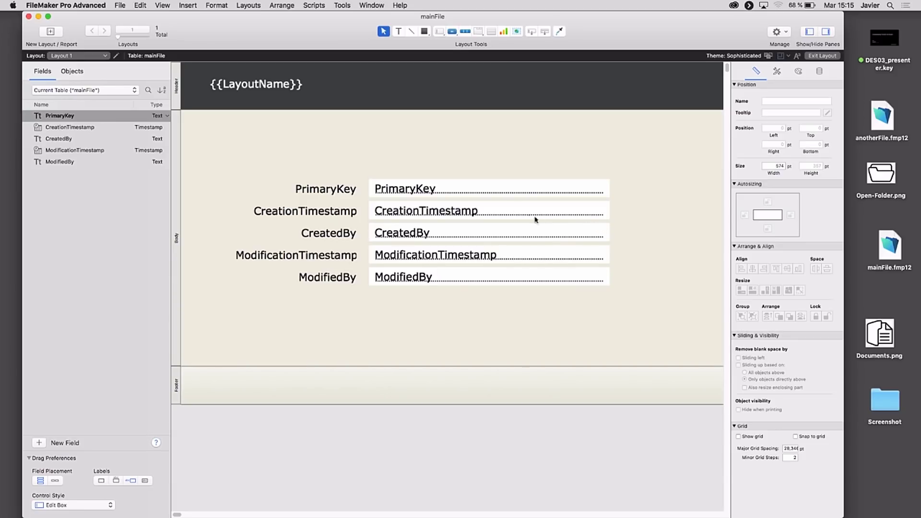
- Show the formatting bar and move all five fields with their labels up and left, closer to the header
left_click(495, 194)
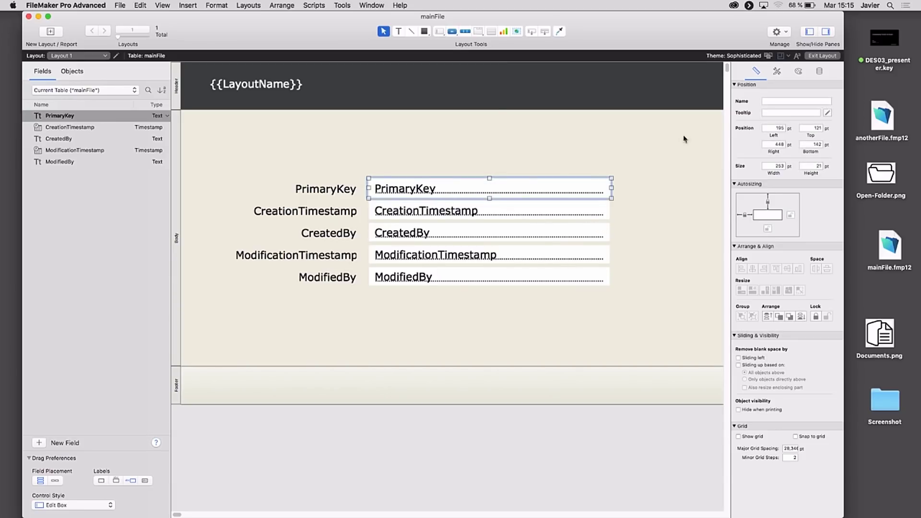
left_click(797, 56)
left_click_drag(281, 166, 450, 240)
left_click(488, 293)
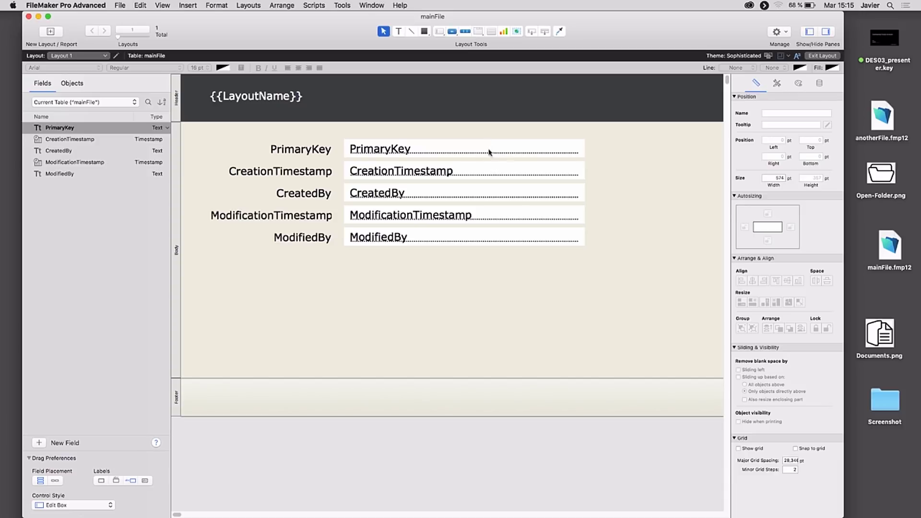
- Apply the Minimal Edit Box style to the CreationTimestamp and ModificationTimestamp fields
left_click(487, 171)
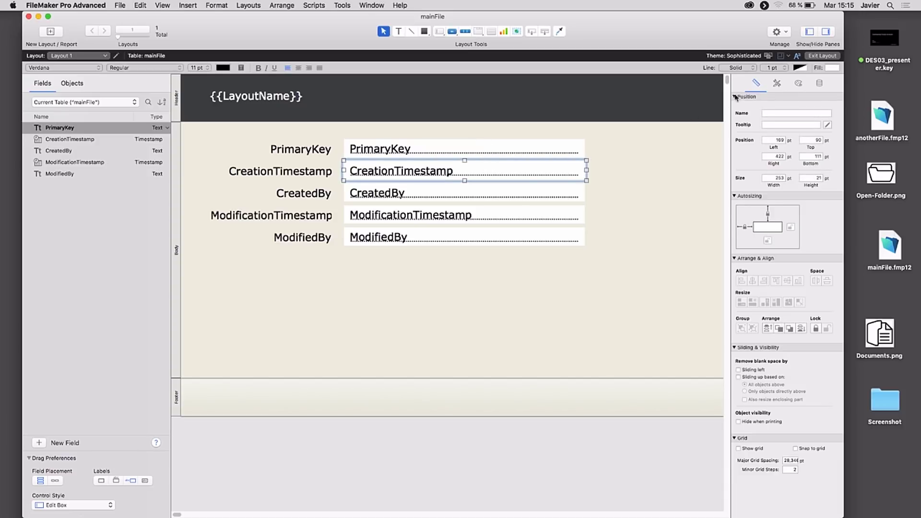
left_click(777, 85)
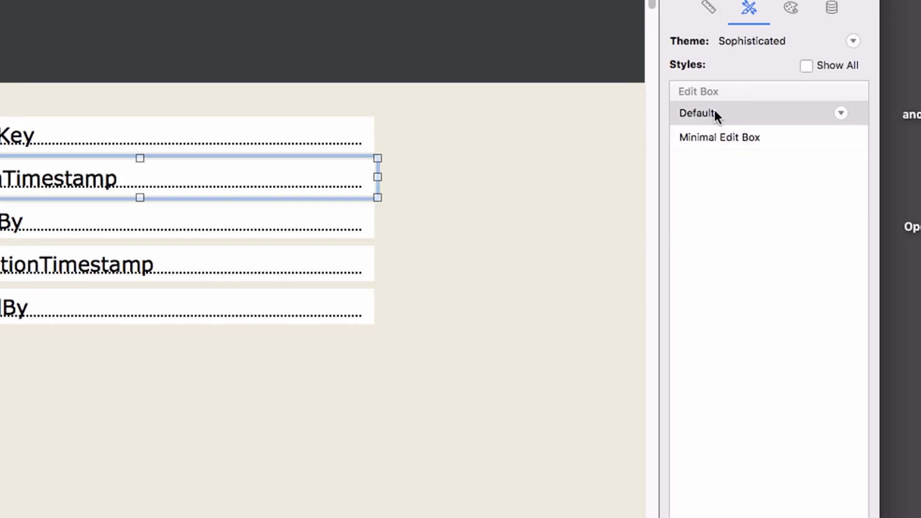
left_click(720, 138)
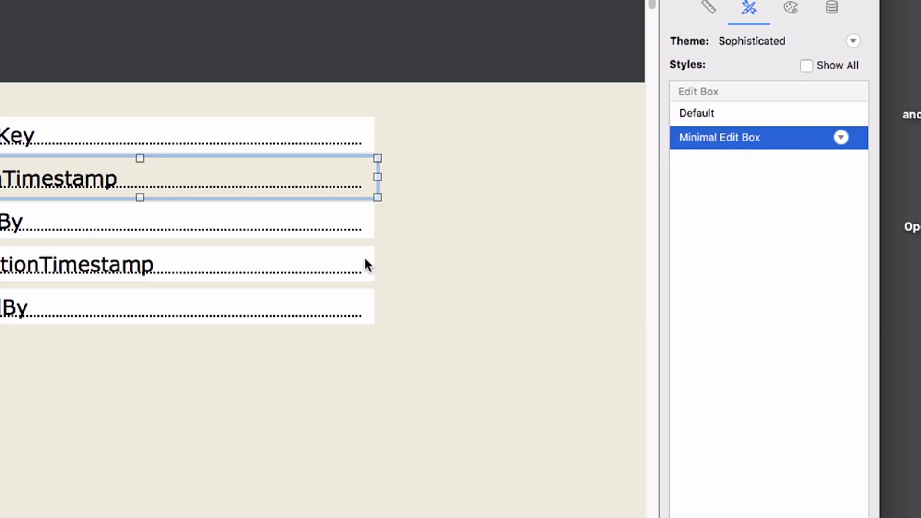
left_click(364, 264)
left_click(713, 138)
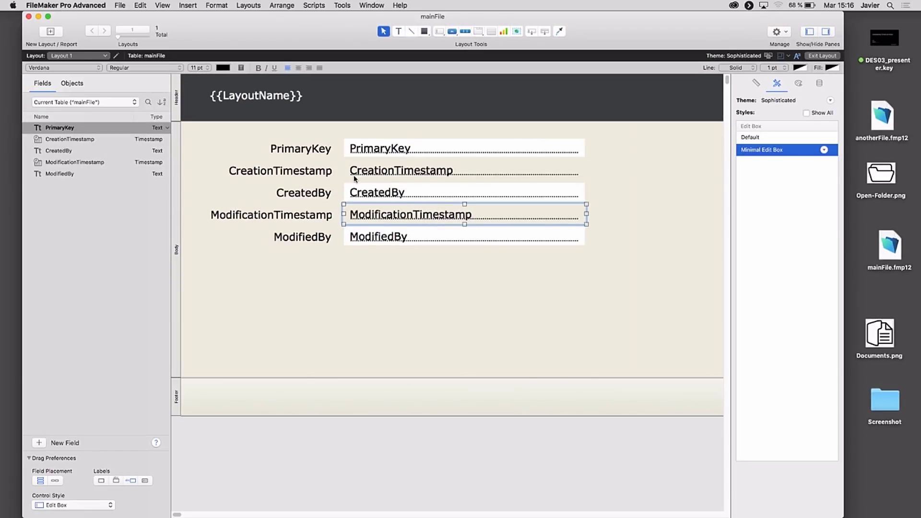
- Extend the CreationTimestamp label's left edge outward and apply the Accent Text 1 style to it
left_click(303, 180)
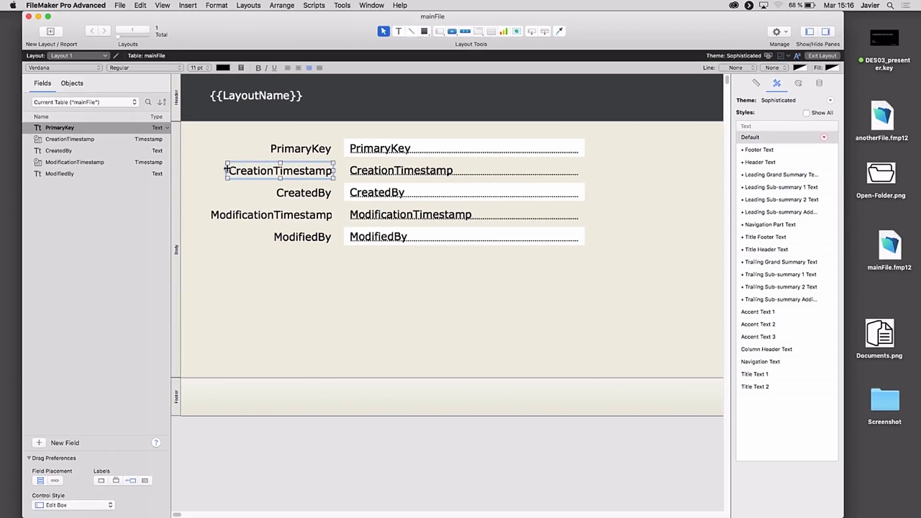
left_click_drag(226, 170, 204, 170)
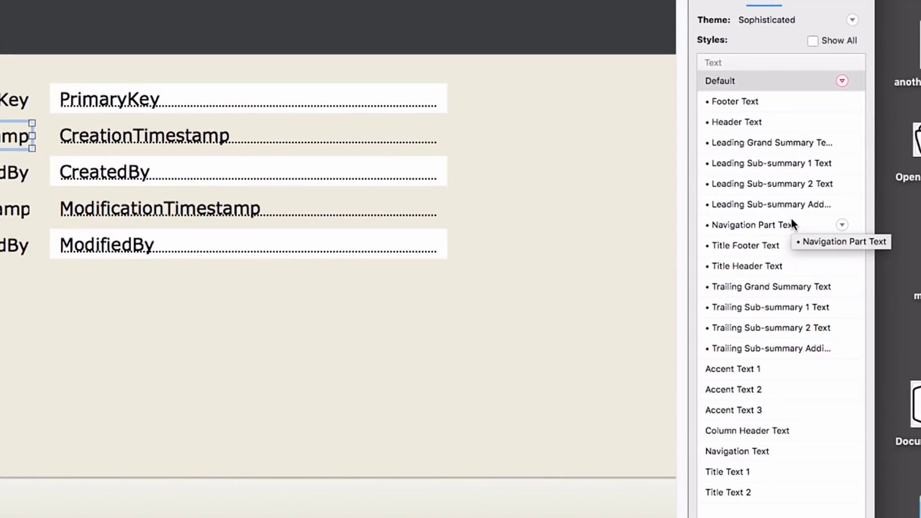
left_click(741, 368)
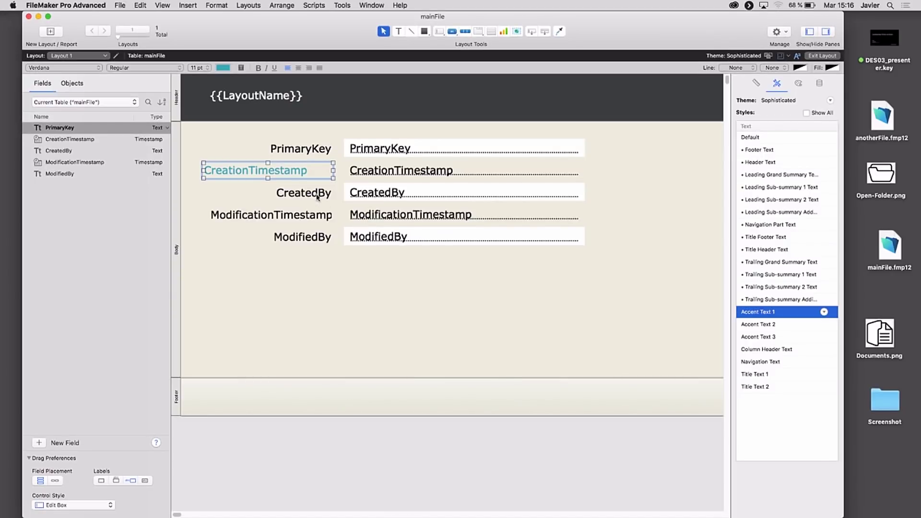
- Apply the Accent Text 1 style to the CreatedBy label and extend its left edge toward the CreationTimestamp label's start
left_click(316, 194)
left_click(766, 313)
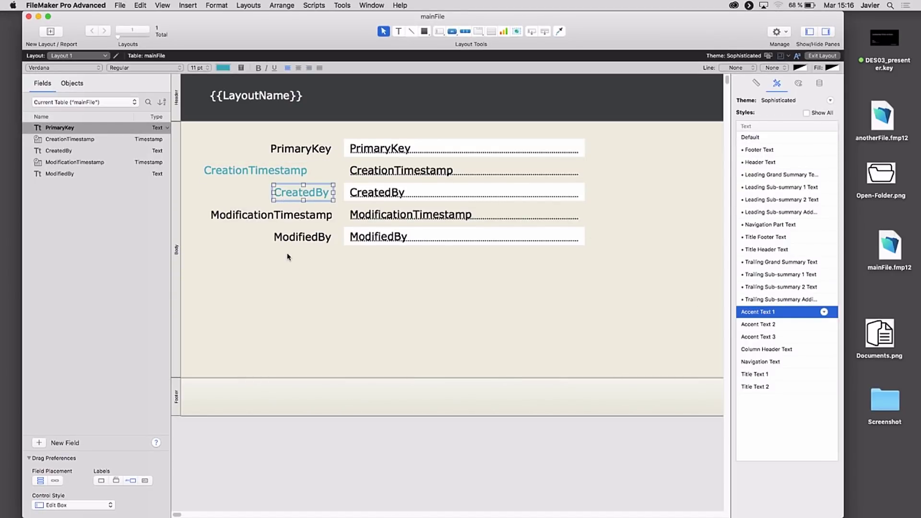
key("super+plus")
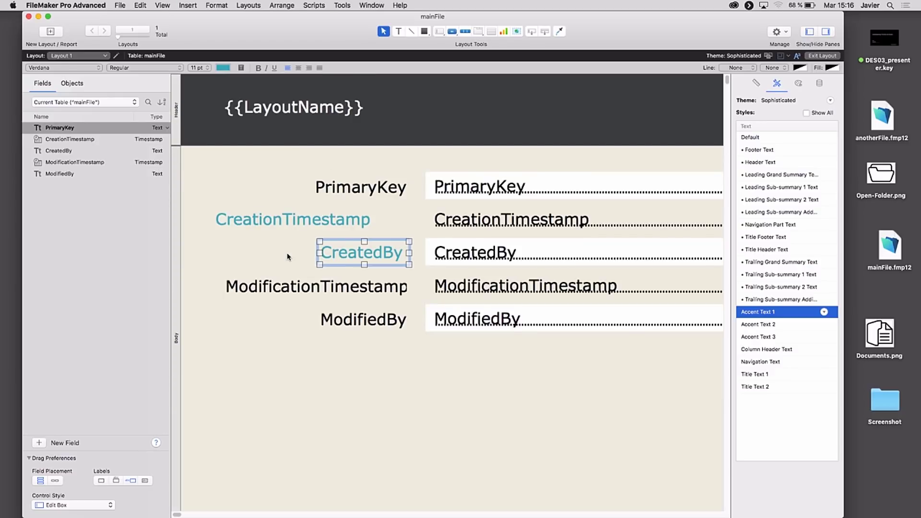
left_click(384, 368)
left_click(367, 258)
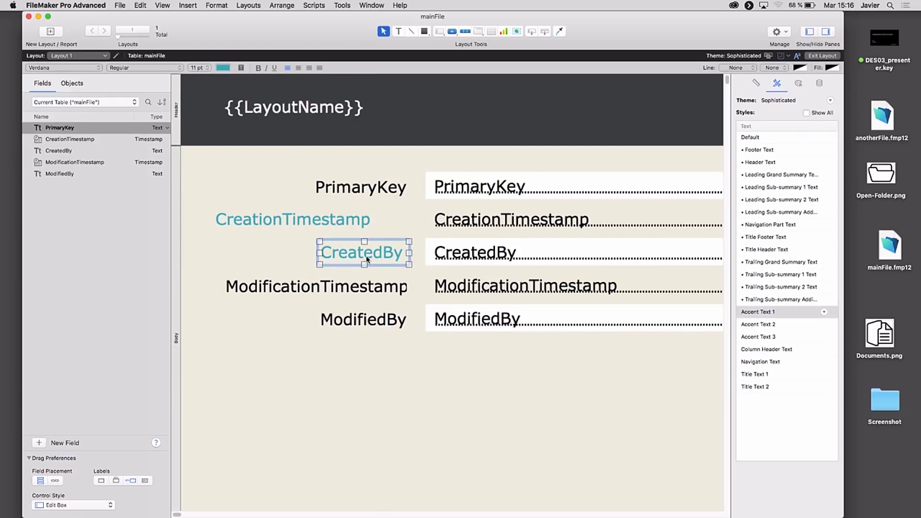
left_click_drag(318, 253, 214, 253)
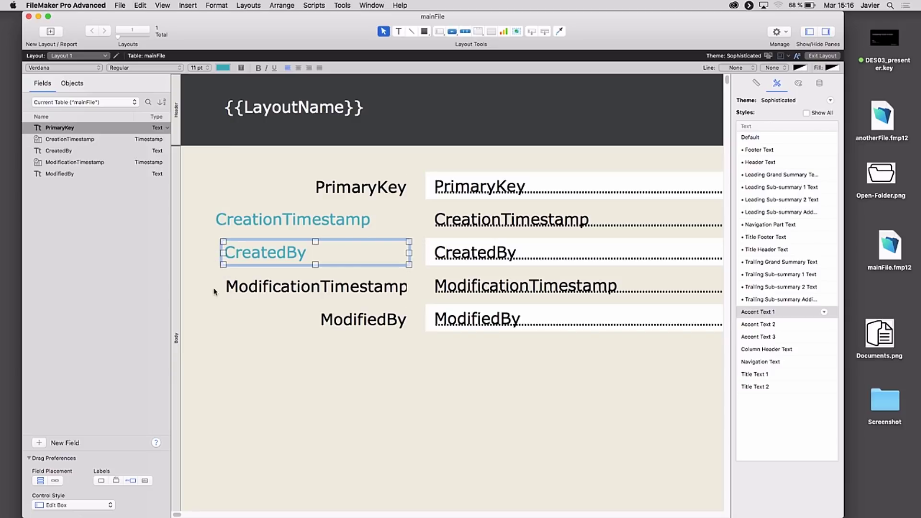
left_click(489, 255)
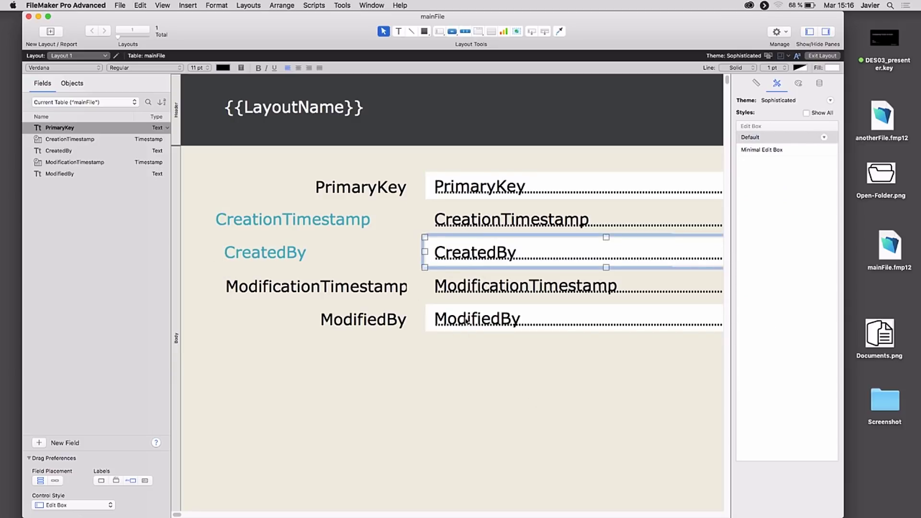
left_click(469, 398)
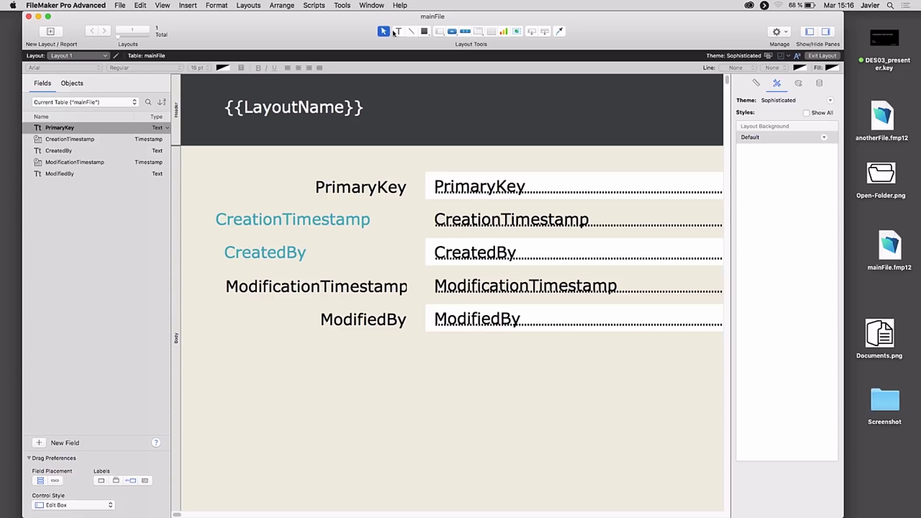
- Duplicate the layout, name the copy Layout 2 and show it in Browse mode
left_click(260, 8)
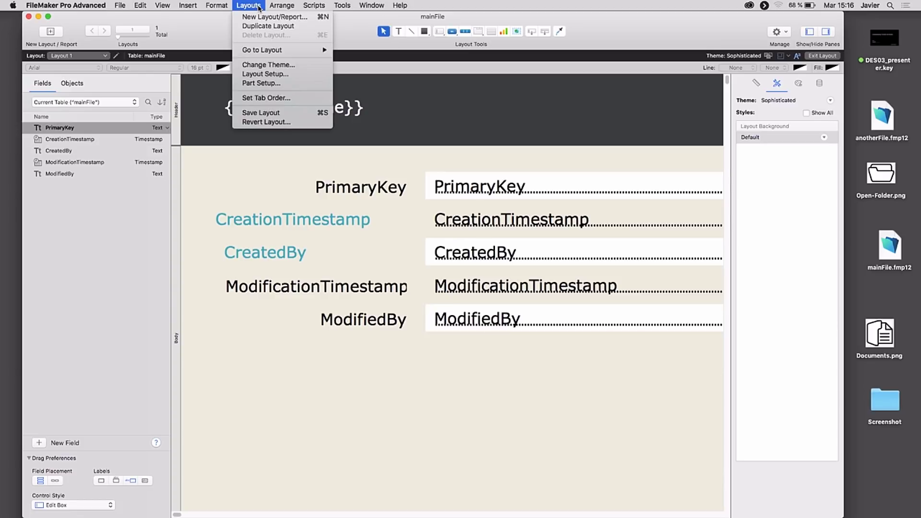
left_click(263, 26)
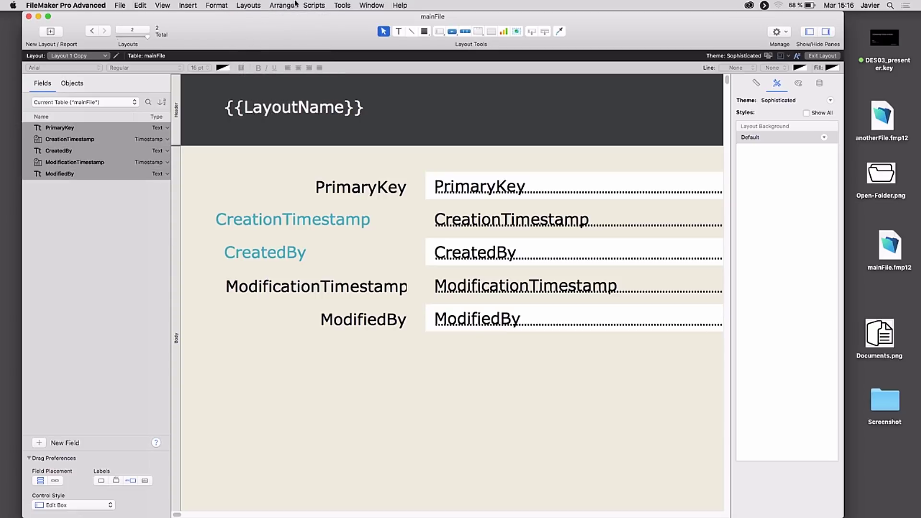
left_click(249, 5)
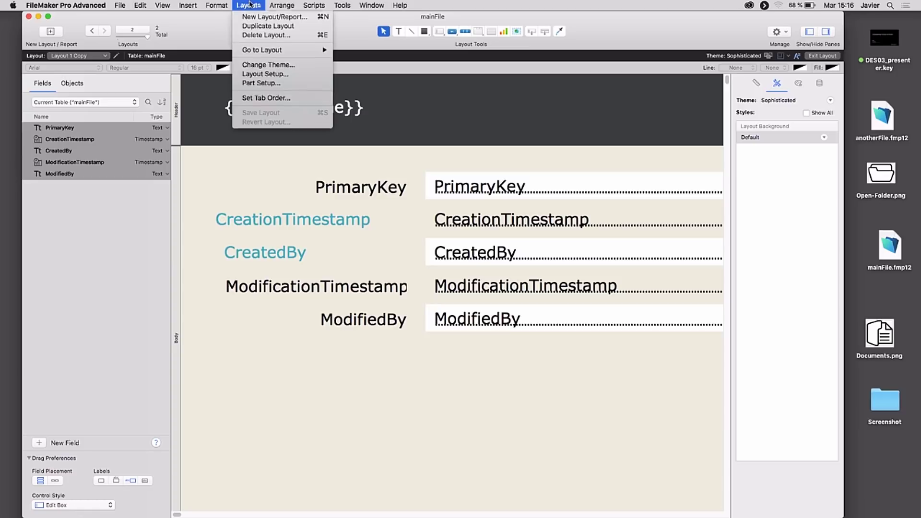
left_click(276, 86)
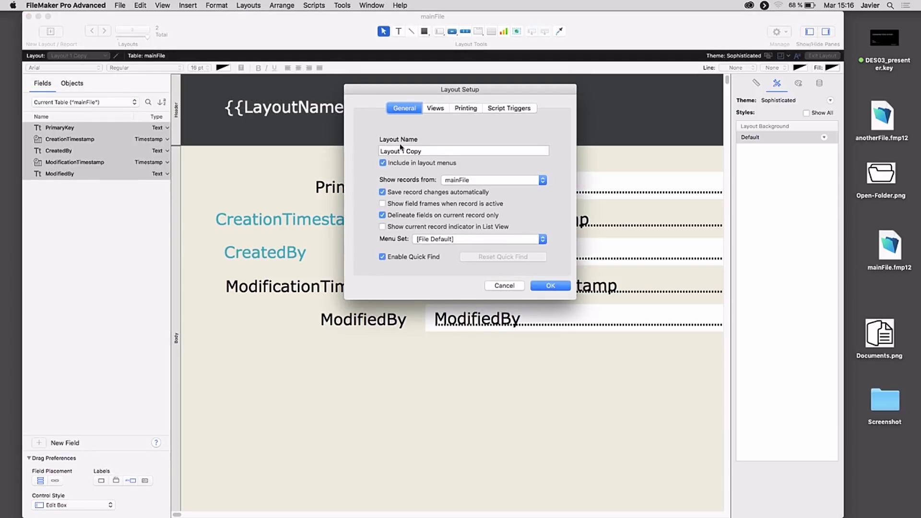
left_click(413, 151)
left_click_drag(401, 150, 469, 154)
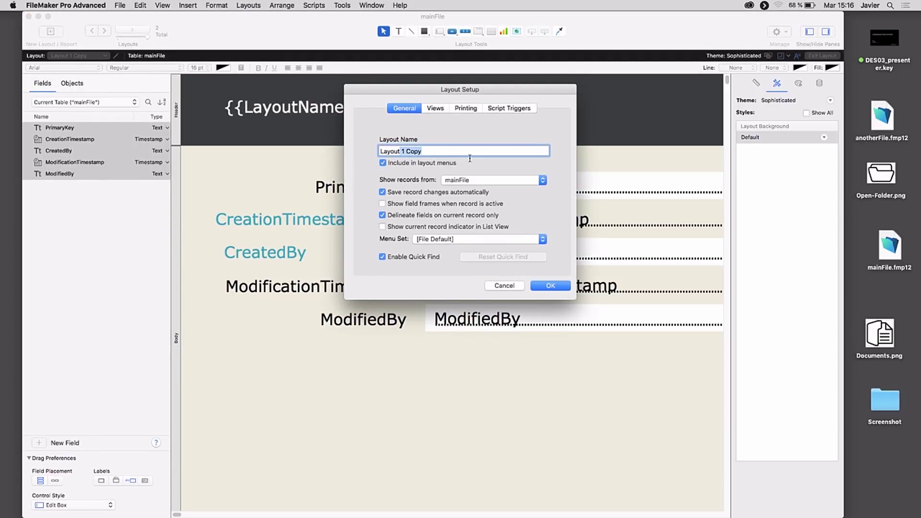
type("2")
left_click(551, 287)
key("super+b")
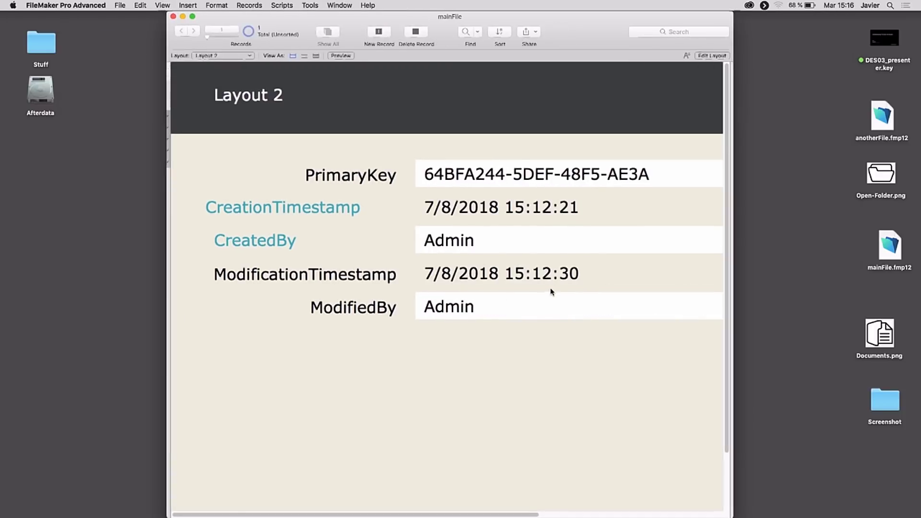
- Open a second window of the file beside the first and switch the first window to Layout 1
left_click(341, 5)
left_click(350, 17)
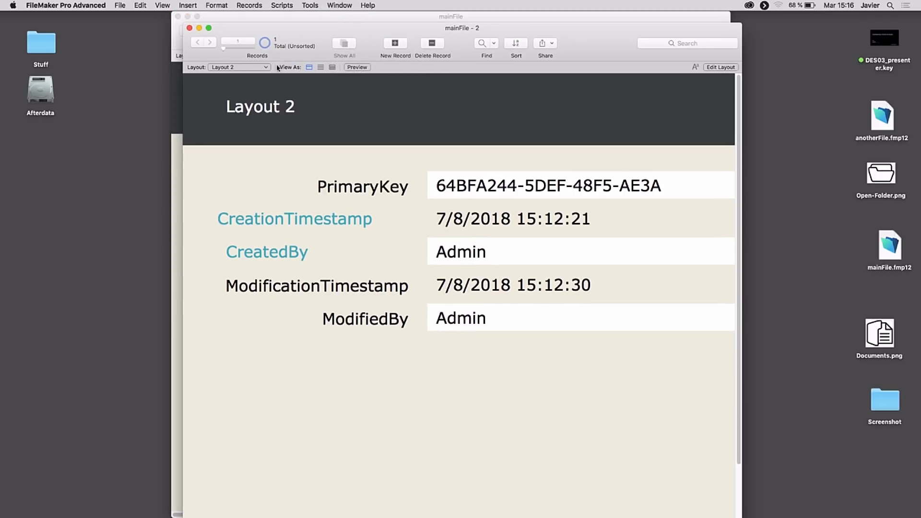
left_click_drag(294, 35, 501, 28)
left_click_drag(346, 23, 194, 21)
left_click(91, 56)
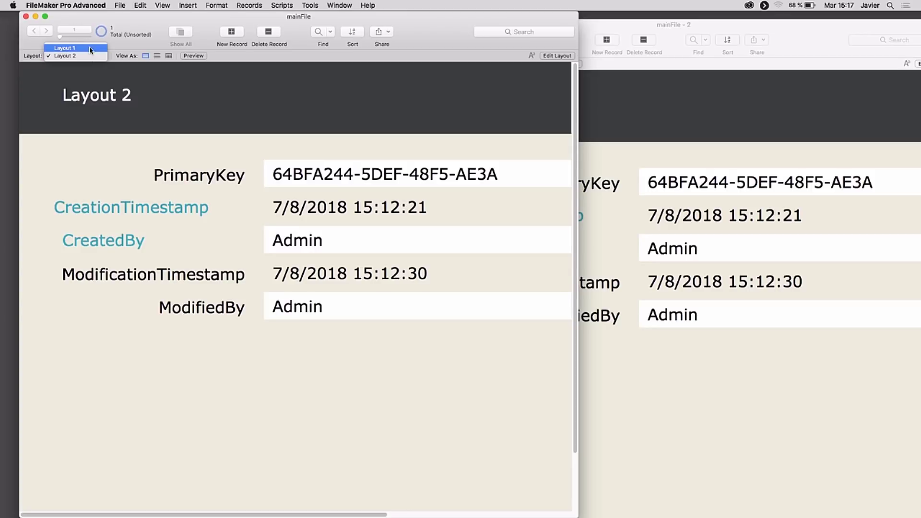
left_click(90, 48)
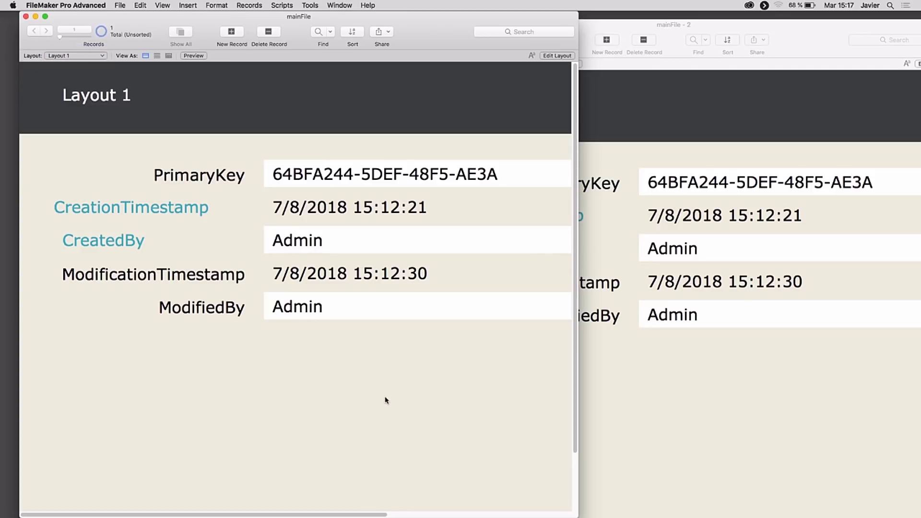
- In Layout mode on Layout 1, fill the CreationTimestamp field with solid light blue
key("super+l")
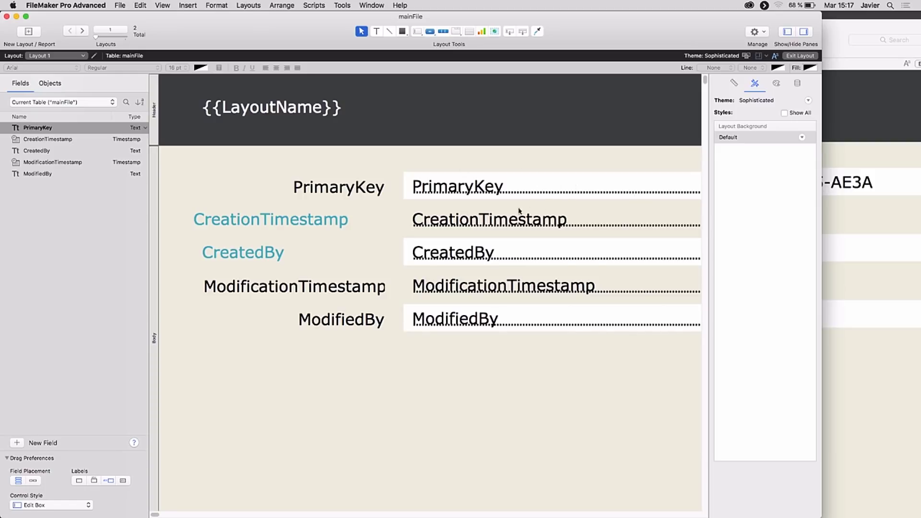
left_click(506, 222)
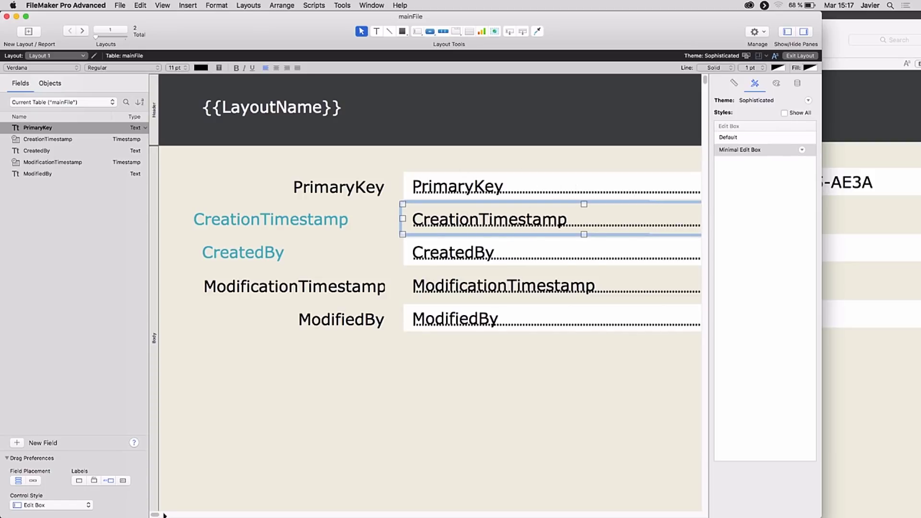
left_click(207, 438)
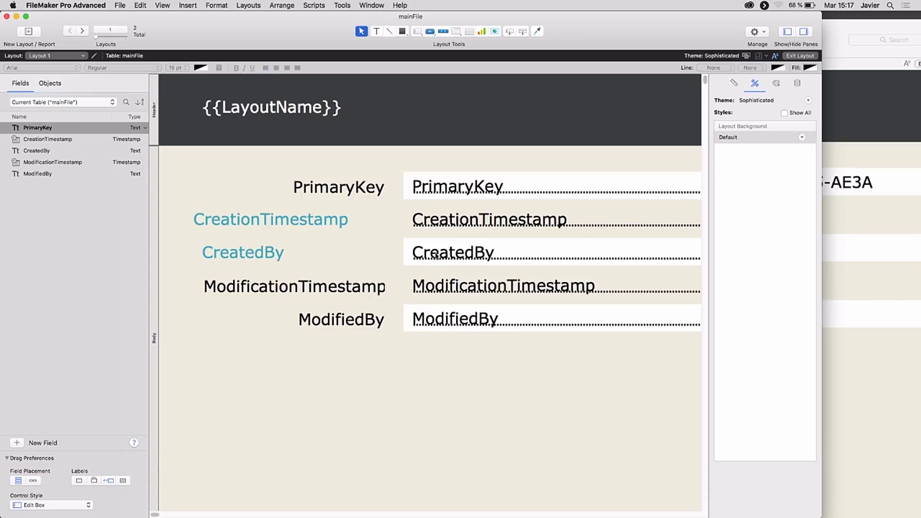
left_click(457, 221)
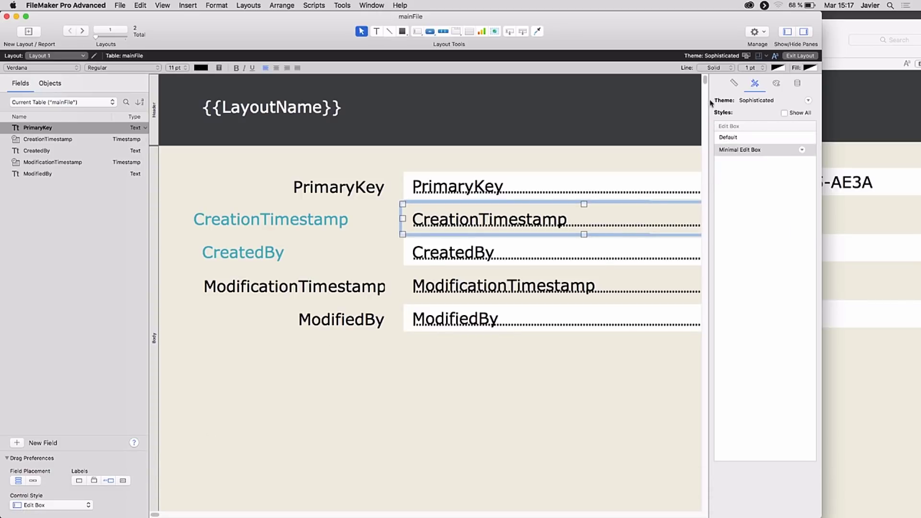
left_click(776, 83)
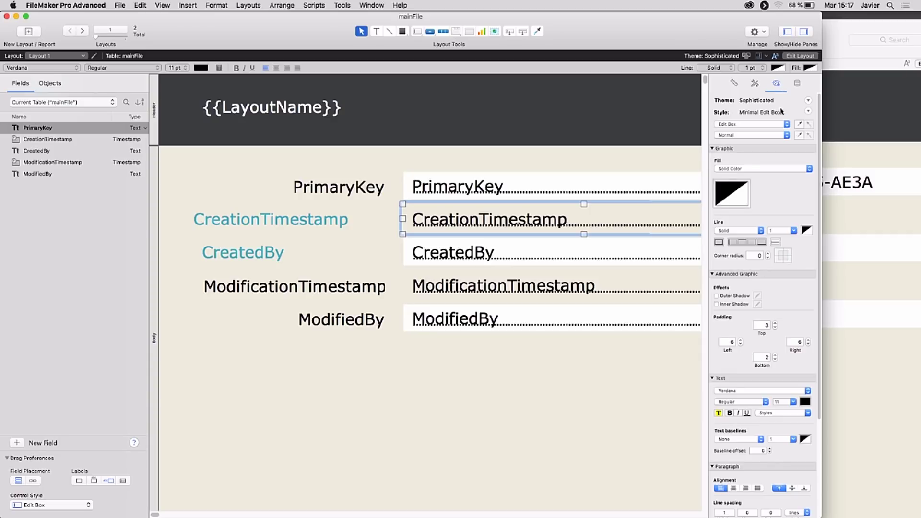
left_click(734, 193)
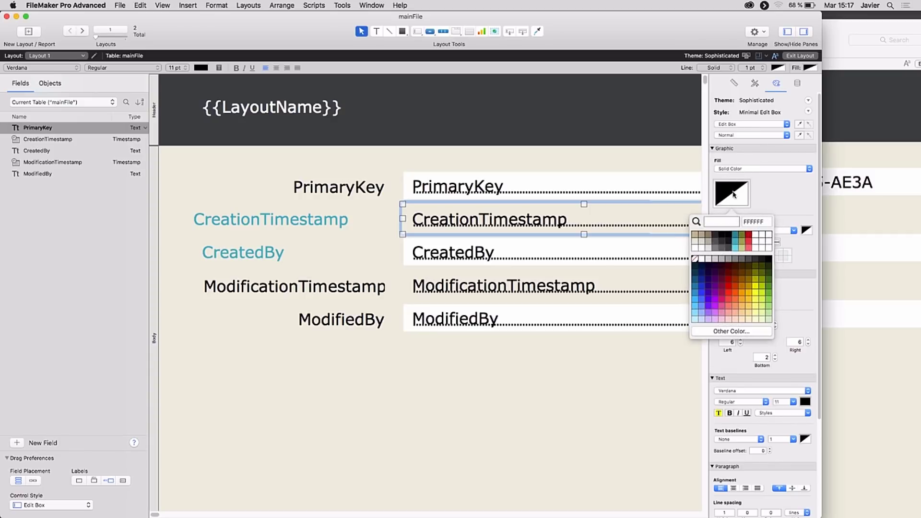
left_click(694, 320)
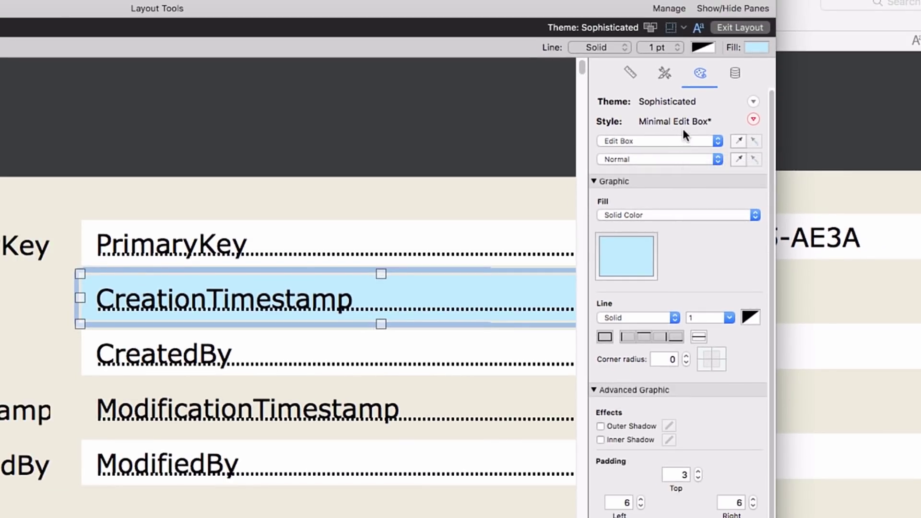
- Save the fill change to the current Minimal Edit Box style and check both timestamp fields
left_click(752, 120)
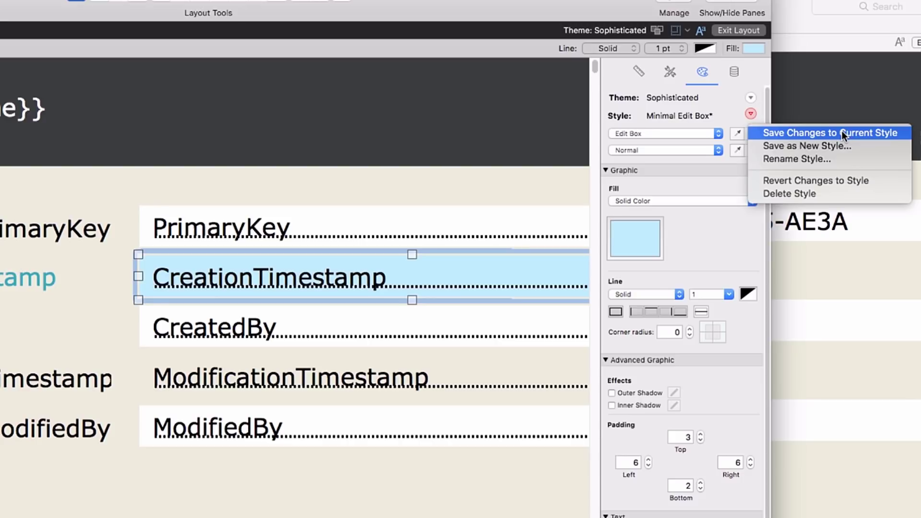
left_click(841, 132)
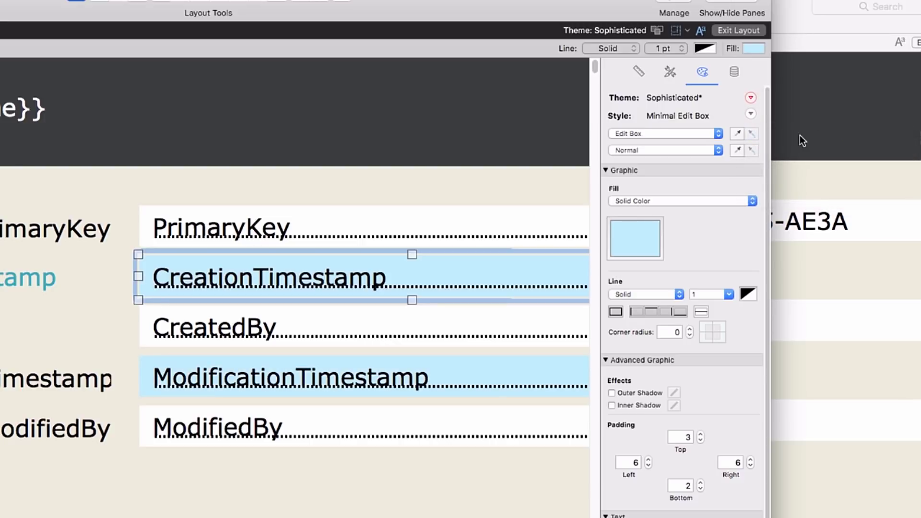
left_click(378, 373)
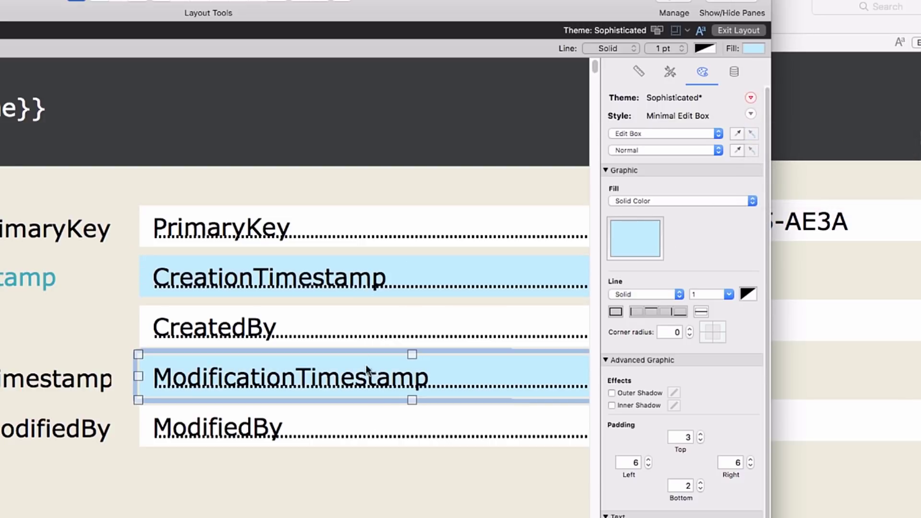
left_click(372, 284)
left_click(369, 381)
- Move the Layout 1 window aside and bring the second window forward to compare Layout 2's timestamp fields
left_click_drag(503, 16, 242, 27)
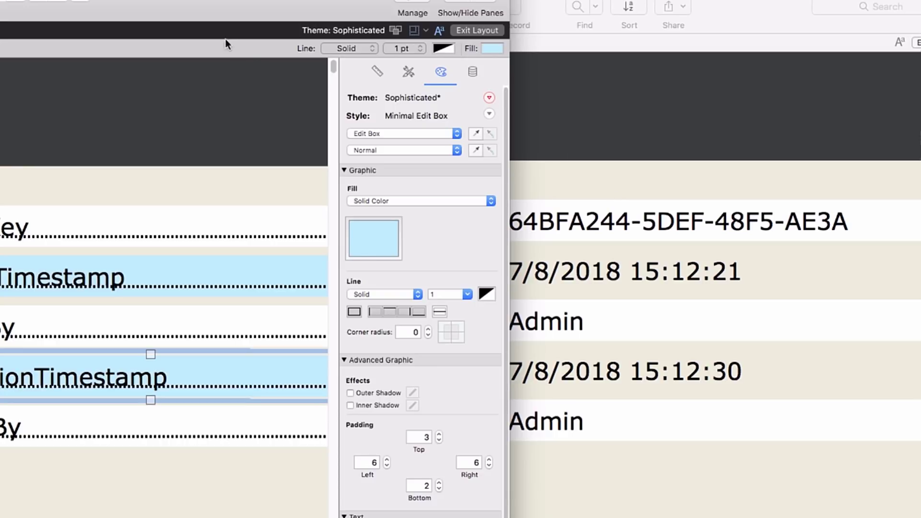
left_click_drag(193, 5, 530, 2)
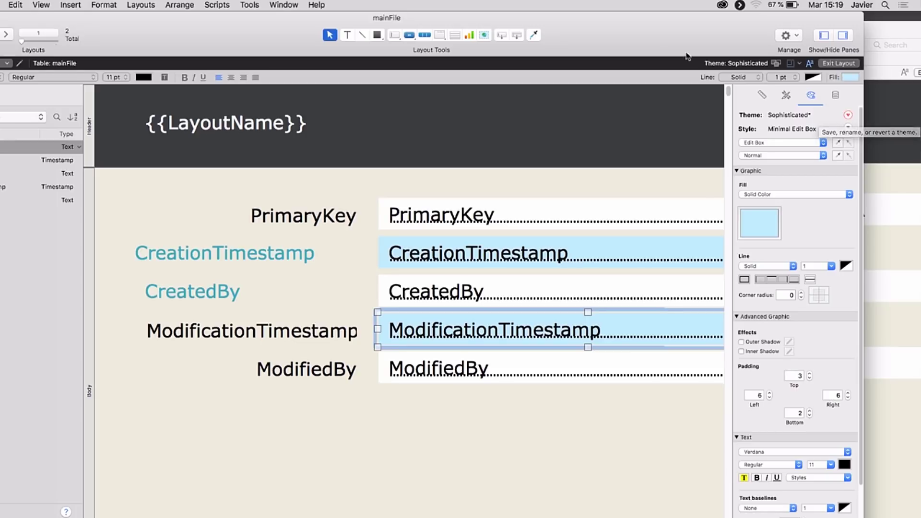
left_click_drag(659, 38, 437, 50)
left_click(752, 211)
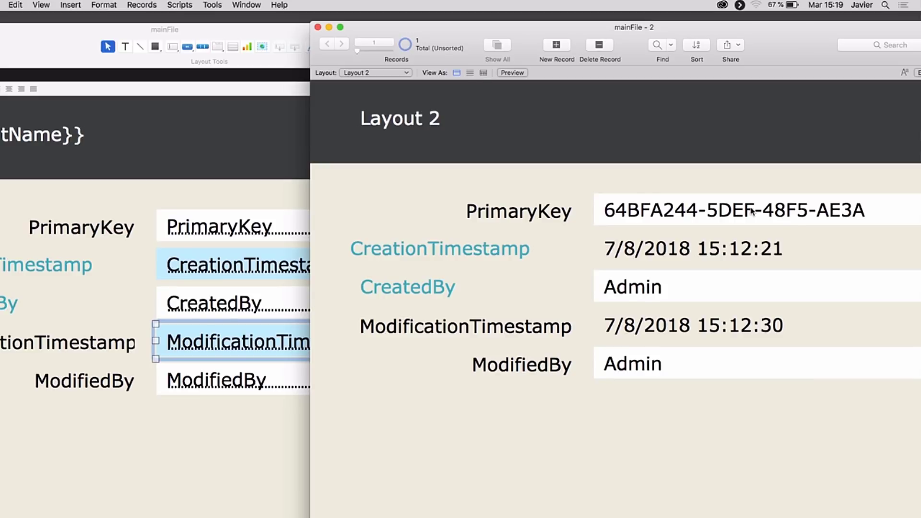
- Bring the Layout 1 window forward beside the Layout 2 window and save its changes to the Sophisticated theme
left_click_drag(267, 30, 486, 19)
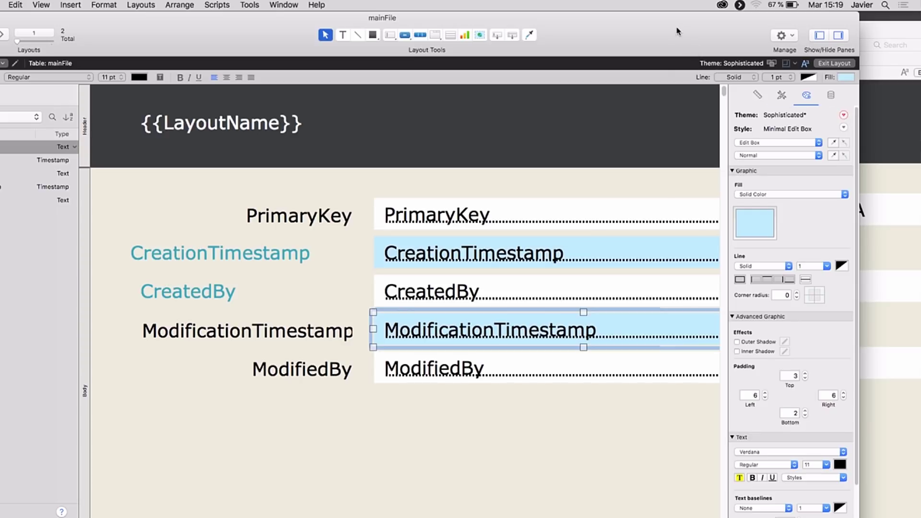
left_click_drag(676, 31, 392, 31)
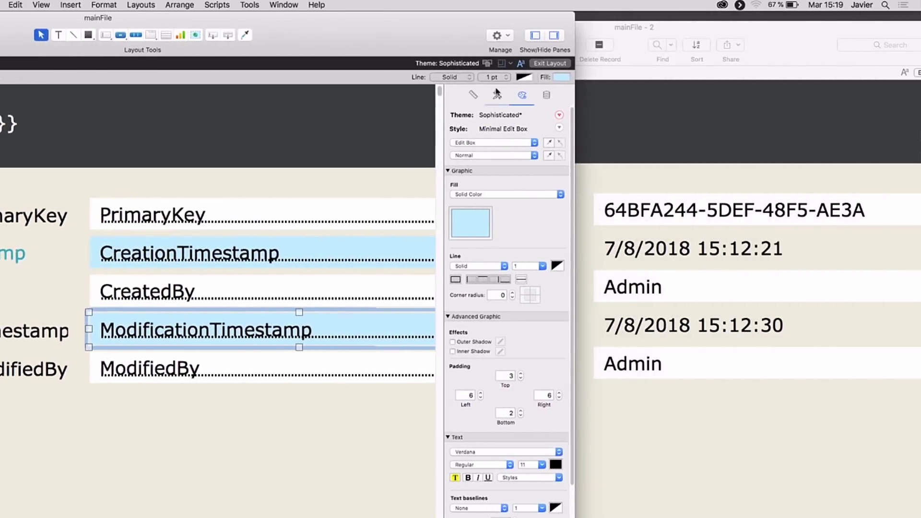
left_click(559, 115)
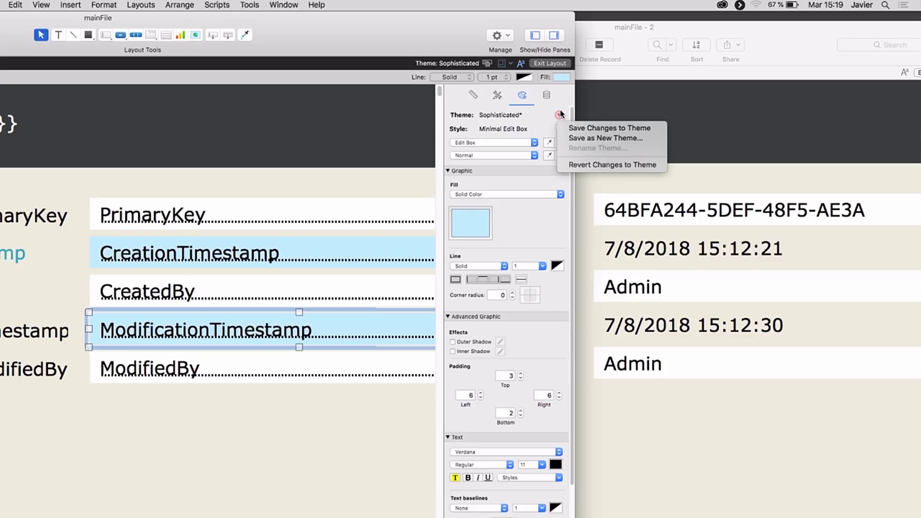
left_click(656, 128)
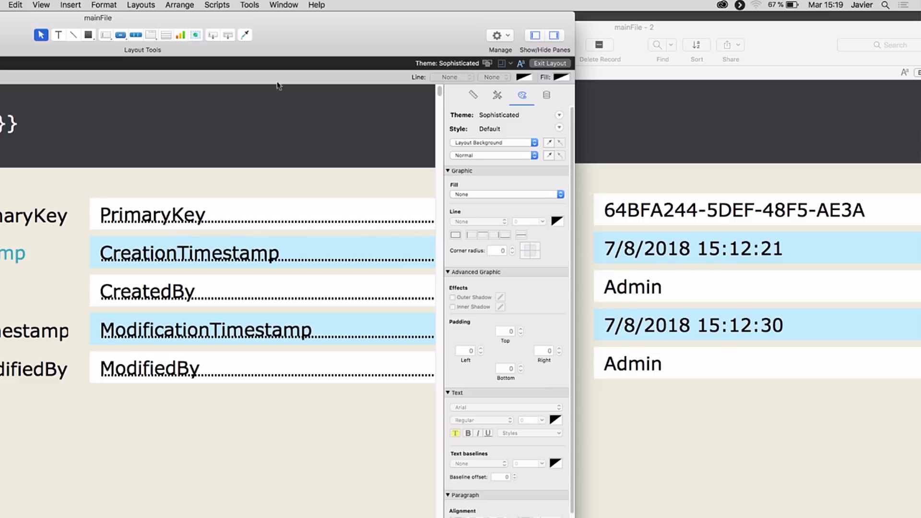
- On Layout 1, give the ModifiedBy field a light orange fill and make its text bold
double_click(345, 35)
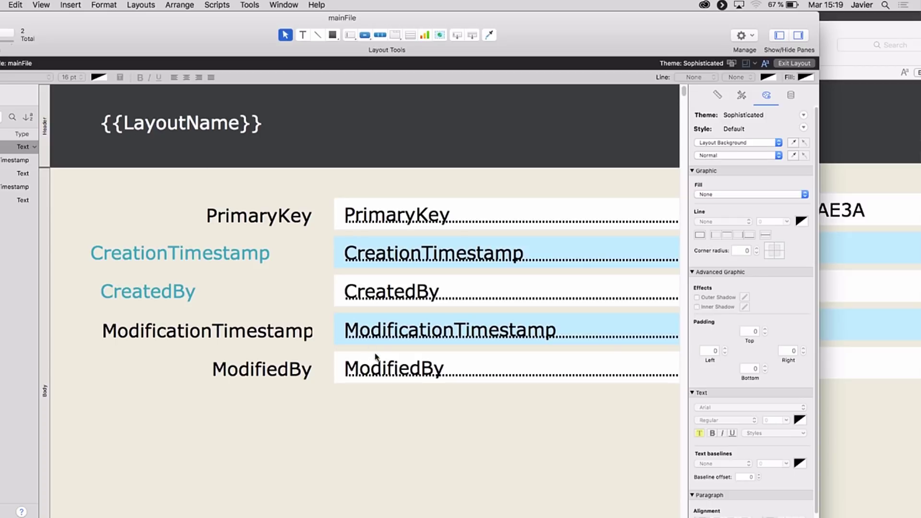
left_click(391, 377)
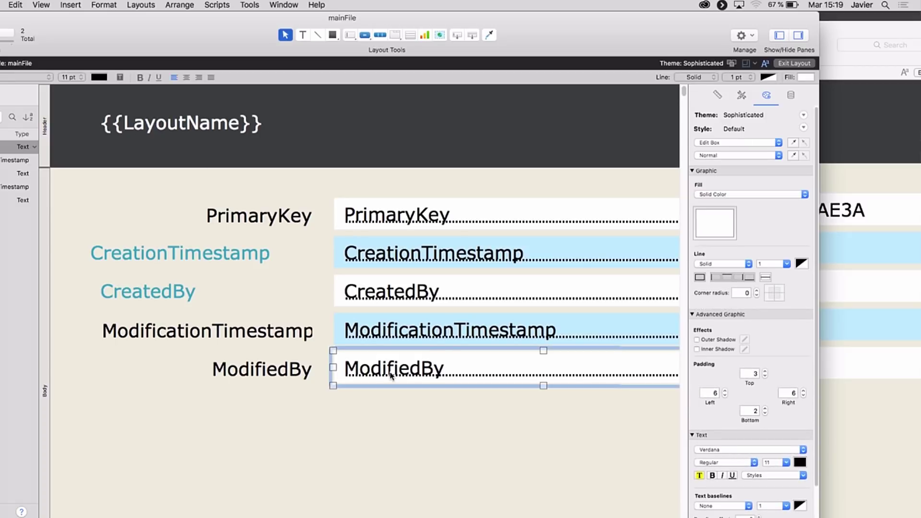
left_click(714, 227)
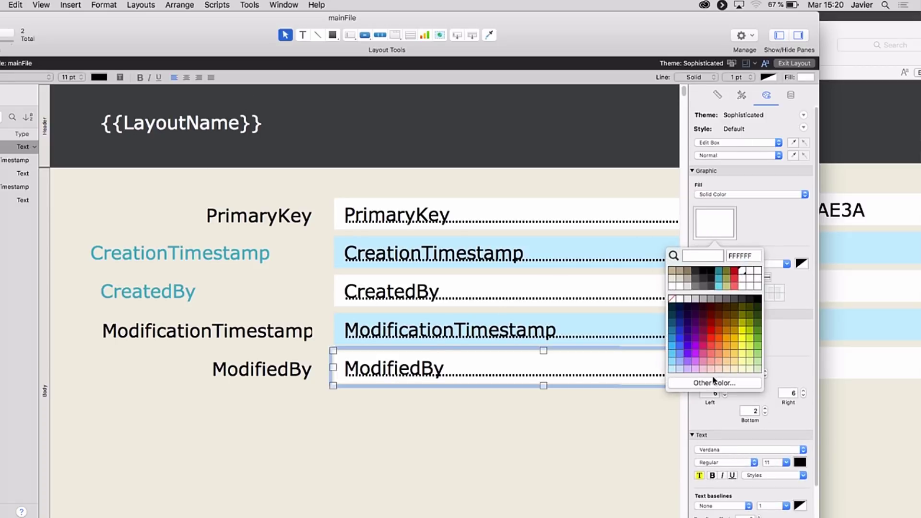
left_click(719, 369)
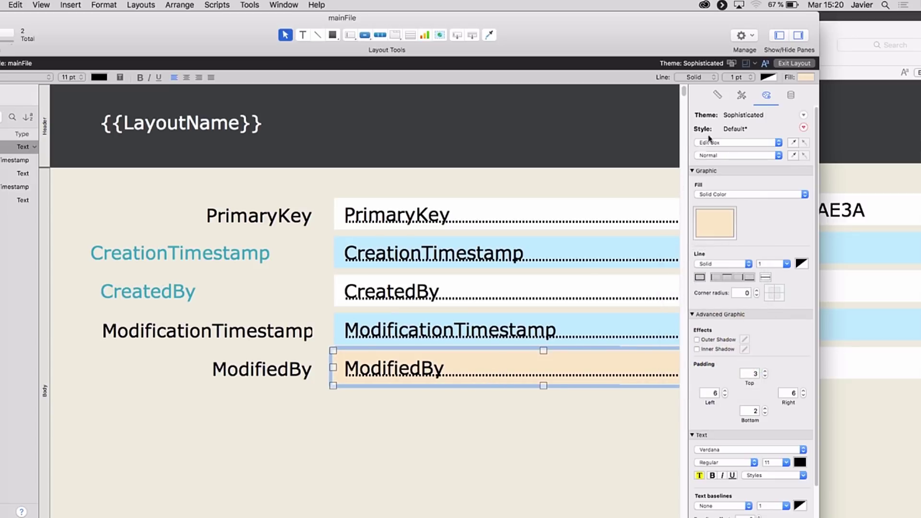
left_click(140, 78)
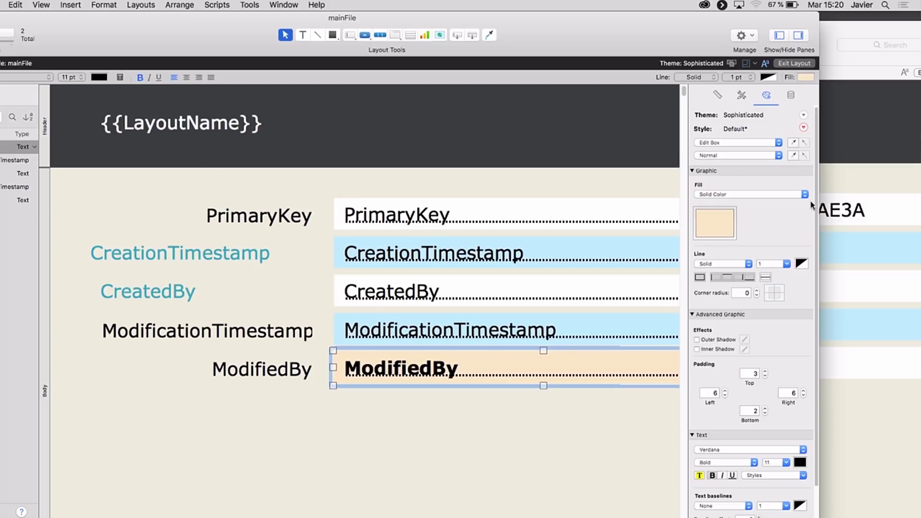
- Save the ModifiedBy field's formatting as a new style named Orange Field and deselect the field
left_click(804, 129)
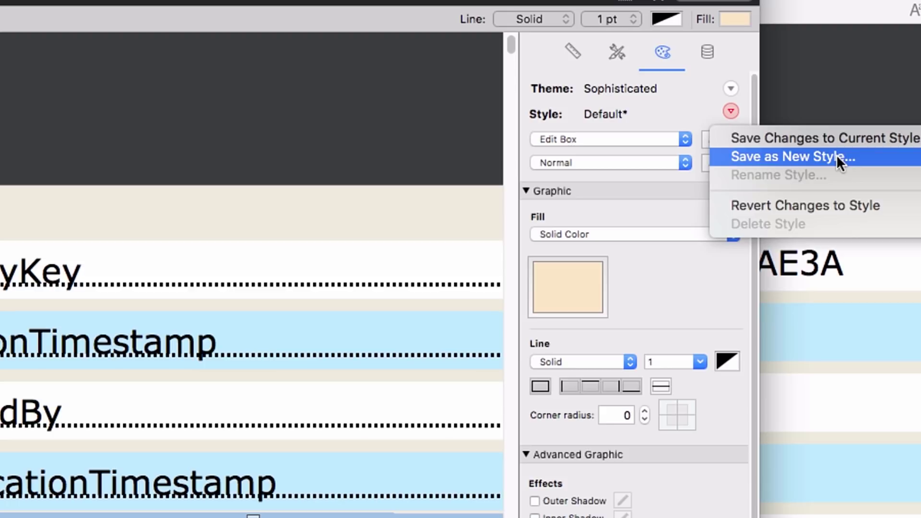
left_click(836, 156)
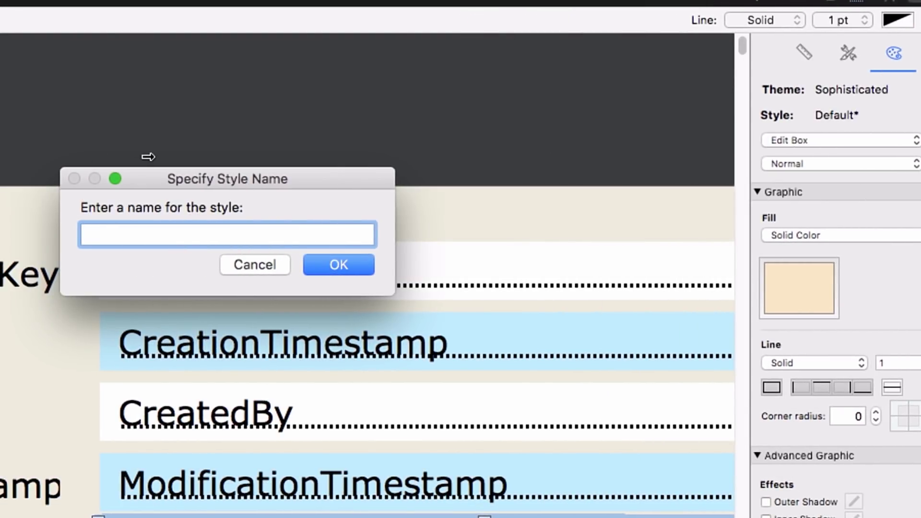
type("Orange Fil")
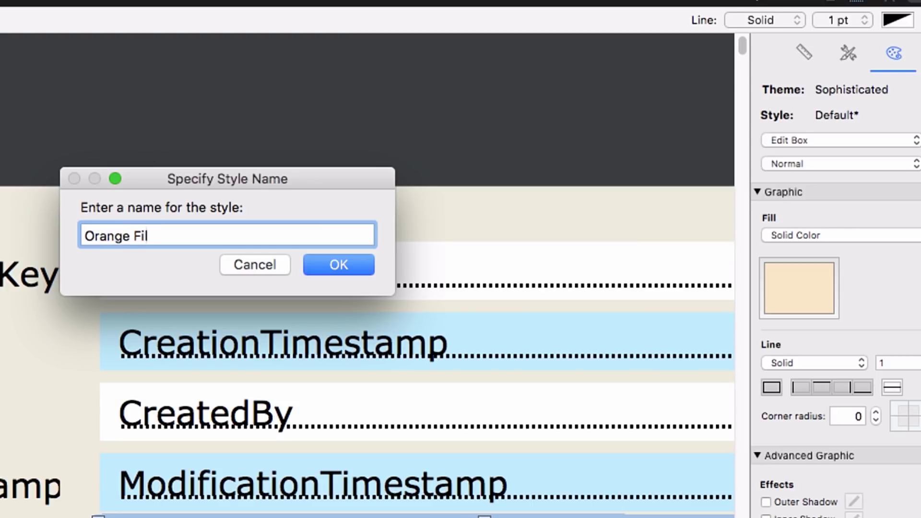
type("eld")
left_click(335, 257)
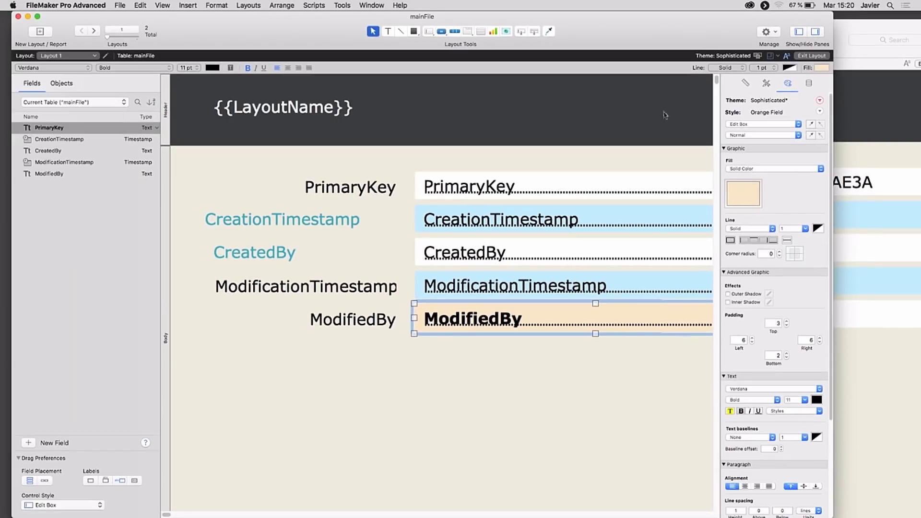
left_click(640, 378)
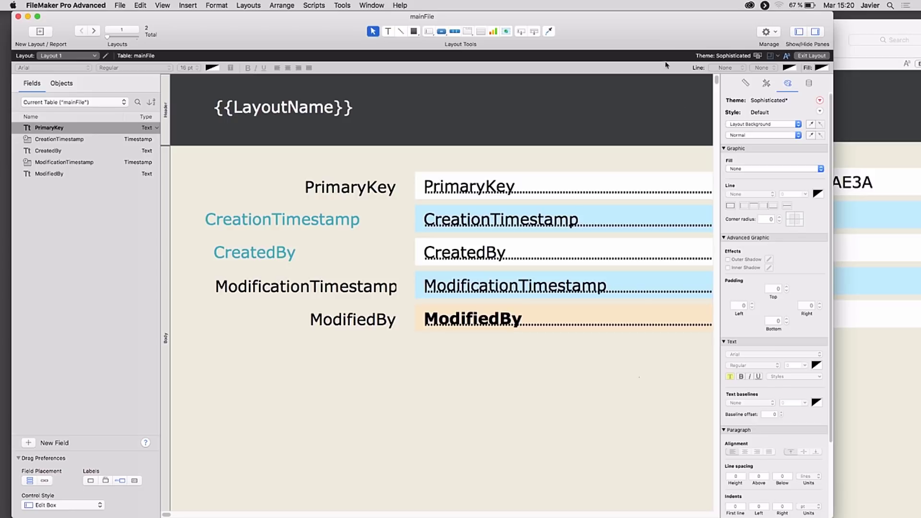
- Put the Layout 2 window in Layout mode and check the styles available for its ModificationTimestamp field
left_click_drag(652, 31, 528, 30)
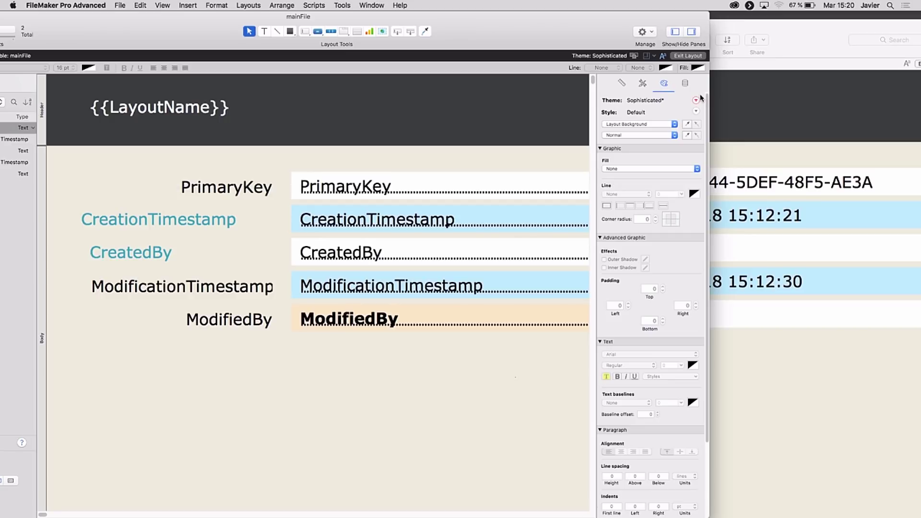
left_click_drag(801, 40, 567, 27)
key("super+l")
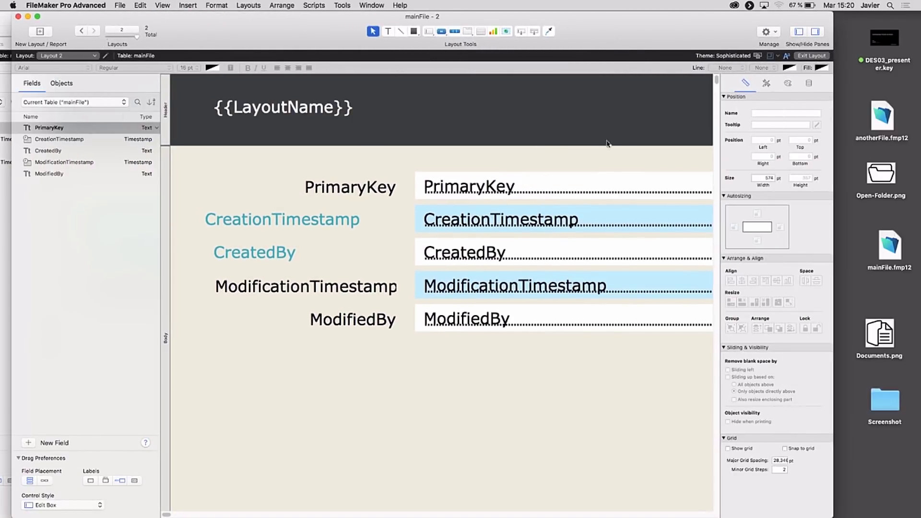
left_click(598, 291)
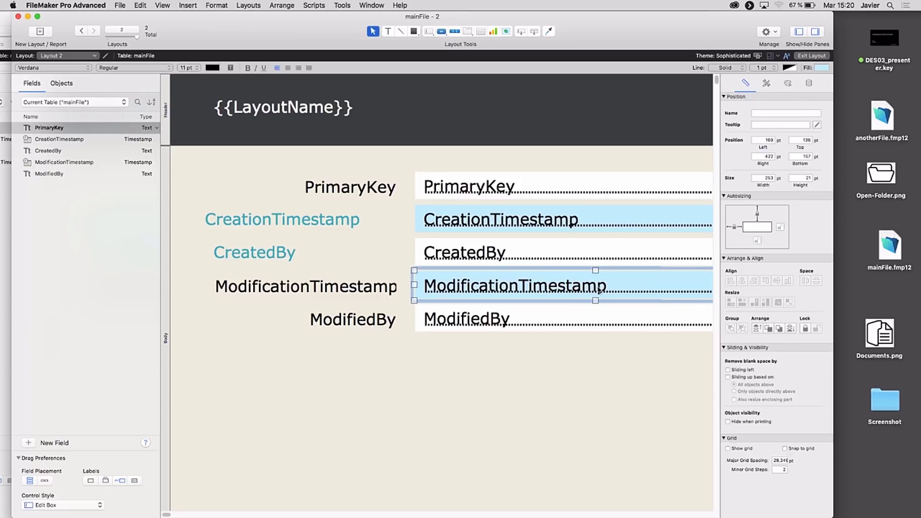
left_click(766, 84)
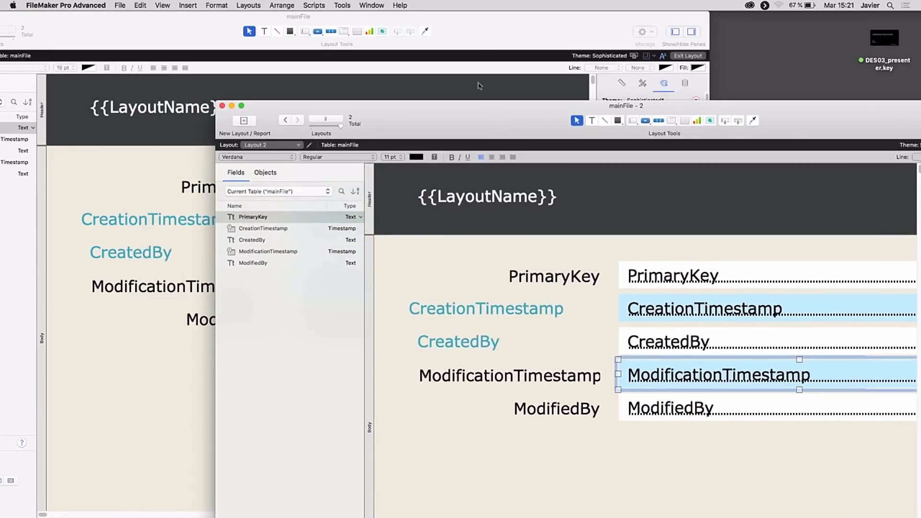
- Return to the Layout 1 window and save the added Orange Field style to the Sophisticated theme
left_click(477, 28)
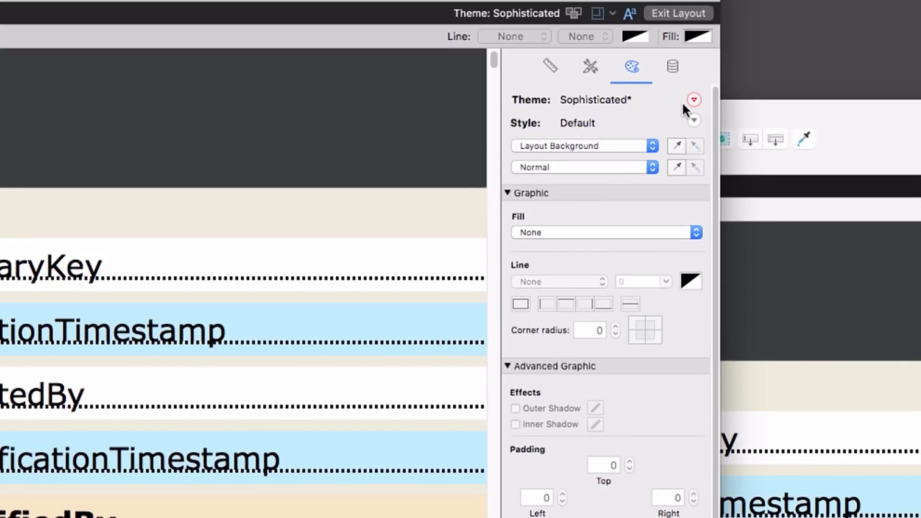
left_click(694, 100)
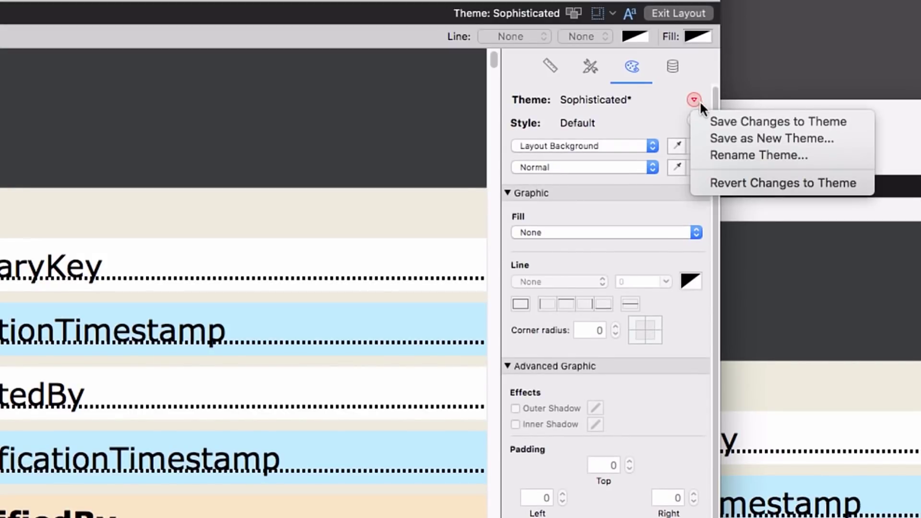
left_click(735, 121)
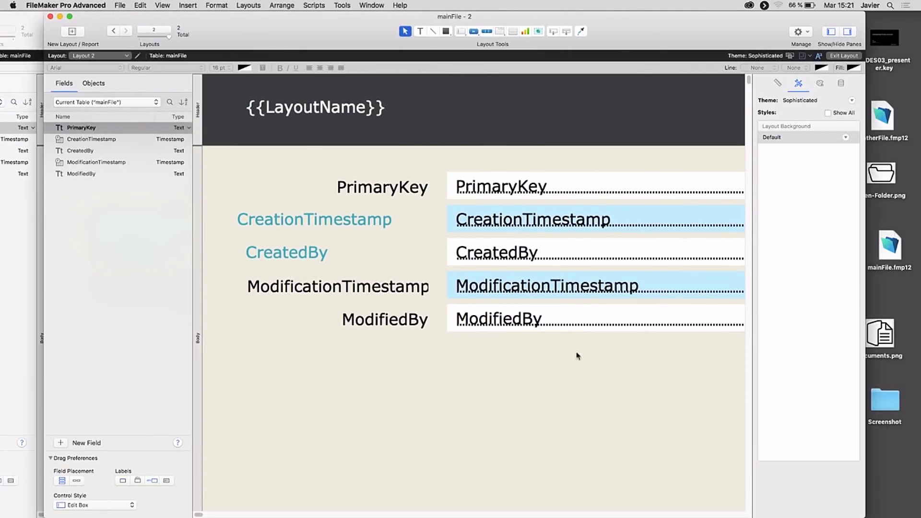
- Apply the Orange Field style to CreationTimestamp on Layout 2, switch to Browse mode and move that window aside
left_click(526, 228)
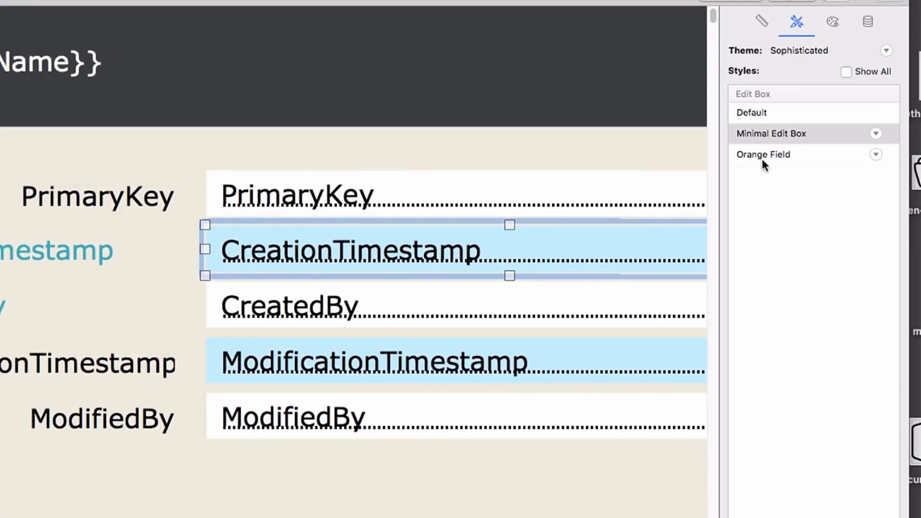
left_click(760, 152)
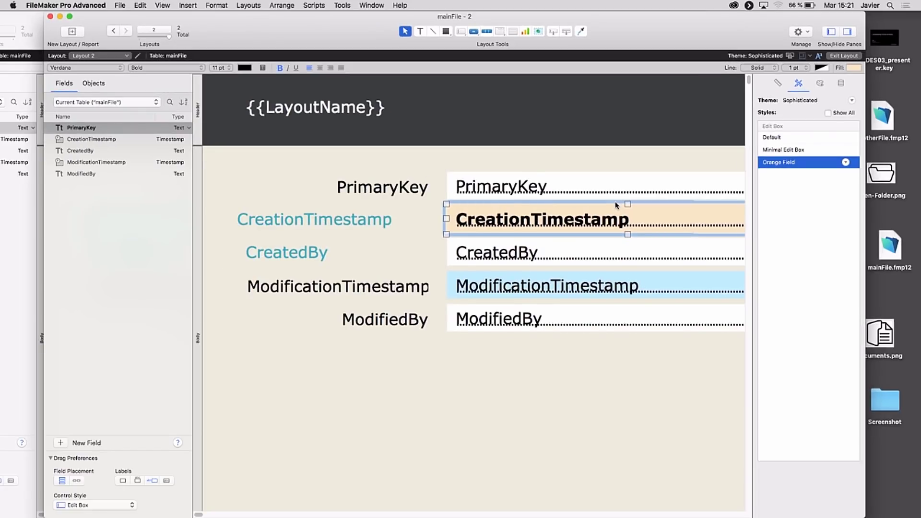
scroll(491, 230, "down", 1)
key("super+b")
left_click_drag(327, 22, 650, 49)
- Bring the Layout 1 window forward, select its CreationTimestamp field and place the window next to Layout 2
left_click(495, 18)
left_click(496, 219)
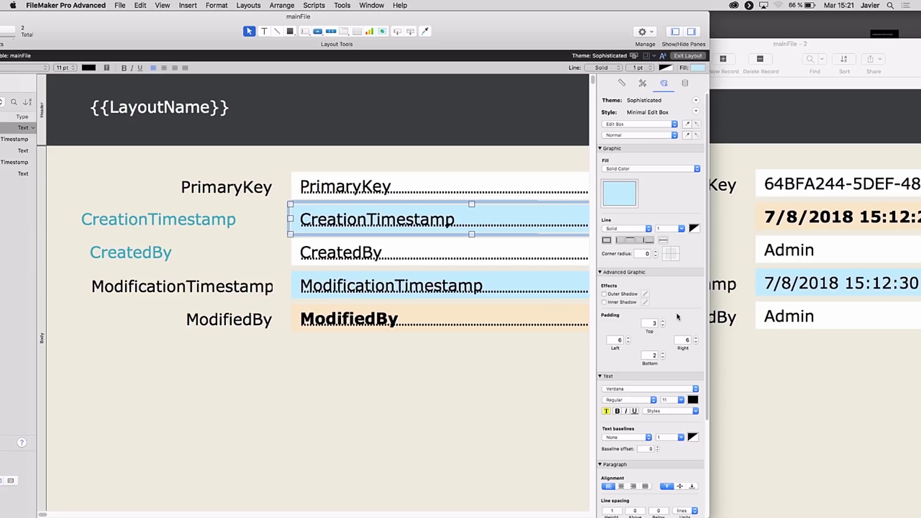
left_click_drag(510, 17, 681, 15)
left_click(167, 5)
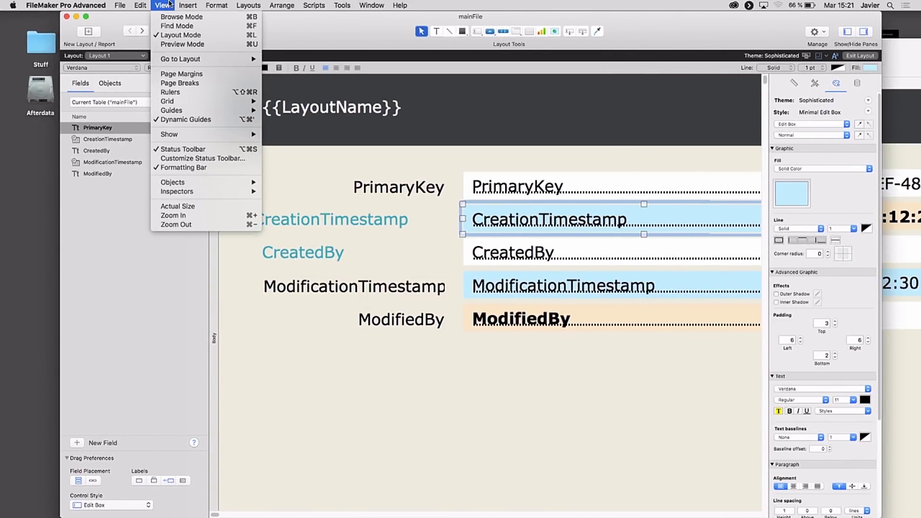
mouse_move(301, 4)
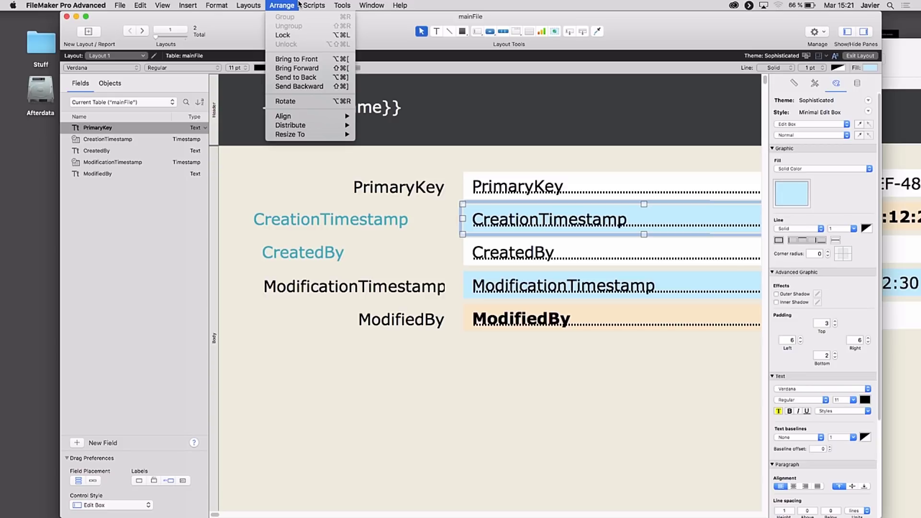
left_click(566, 363)
- Give ModificationTimestamp on Layout 1 a light green fill and italic text, and save the changes to its Minimal Edit Box style
left_click_drag(643, 27, 597, 27)
left_click(563, 319)
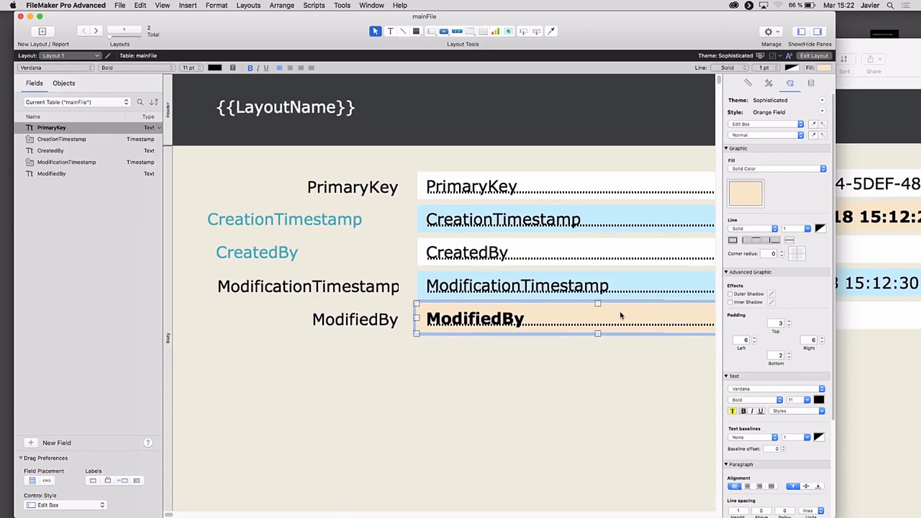
left_click(588, 285)
left_click(743, 197)
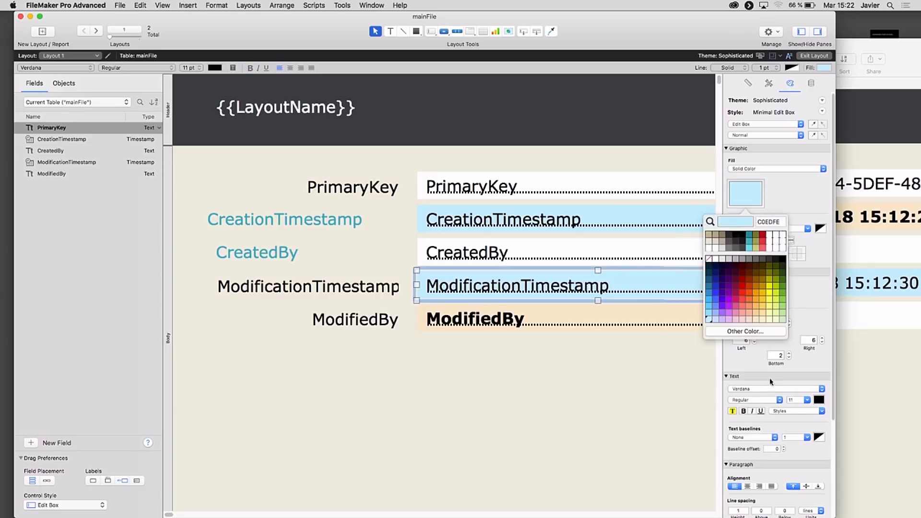
left_click(782, 316)
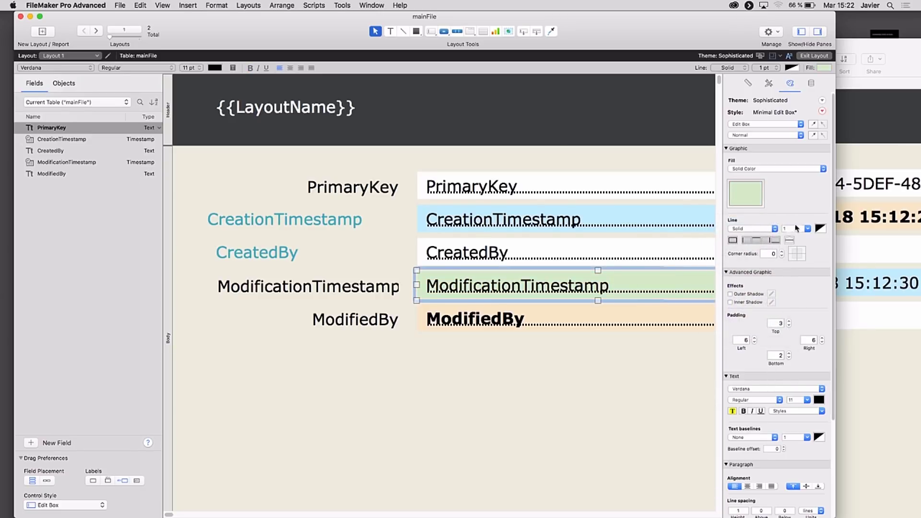
left_click(258, 68)
left_click(822, 111)
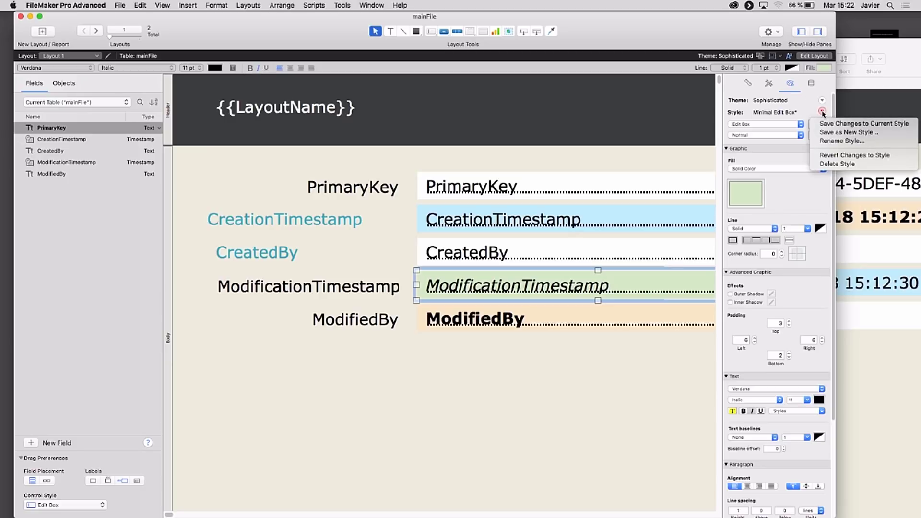
left_click(881, 125)
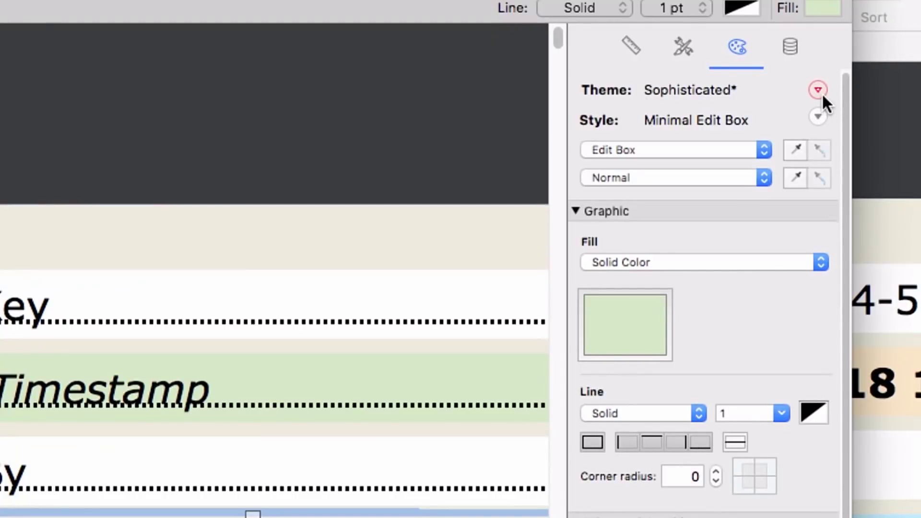
- Save Layout 1's modified Sophisticated theme as a new theme named with the author's first name in possessive form plus "Theme"
left_click(819, 90)
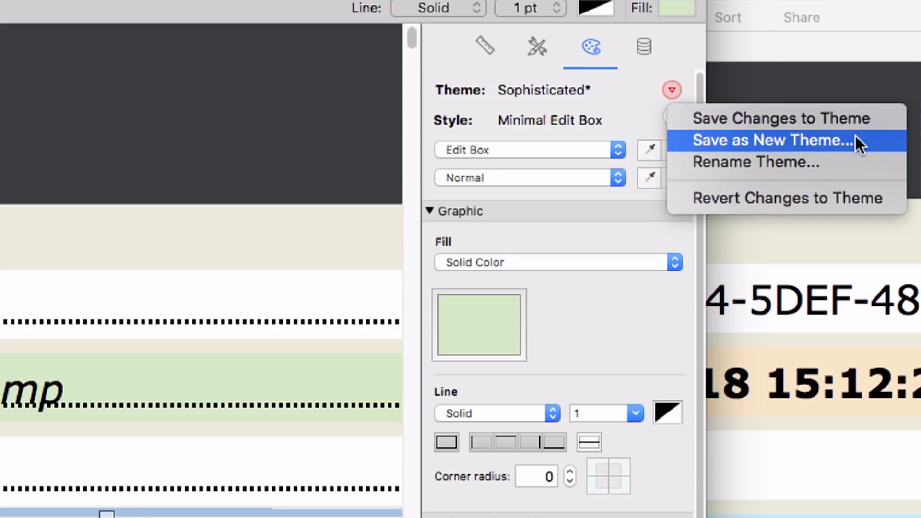
left_click(823, 139)
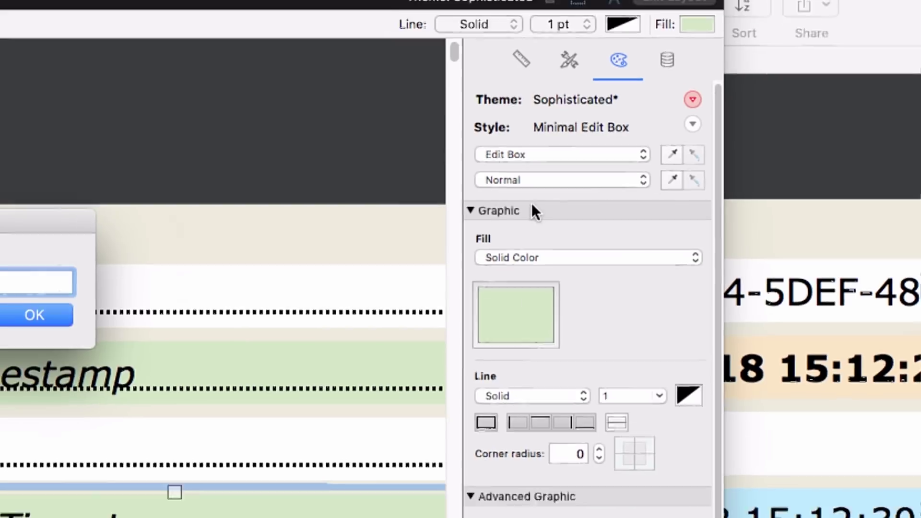
left_click_drag(85, 211, 230, 203)
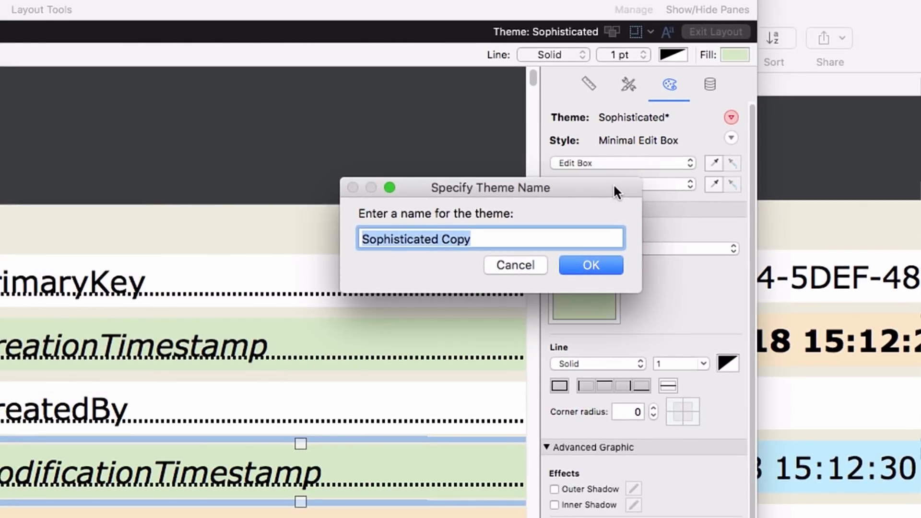
type("Javier")
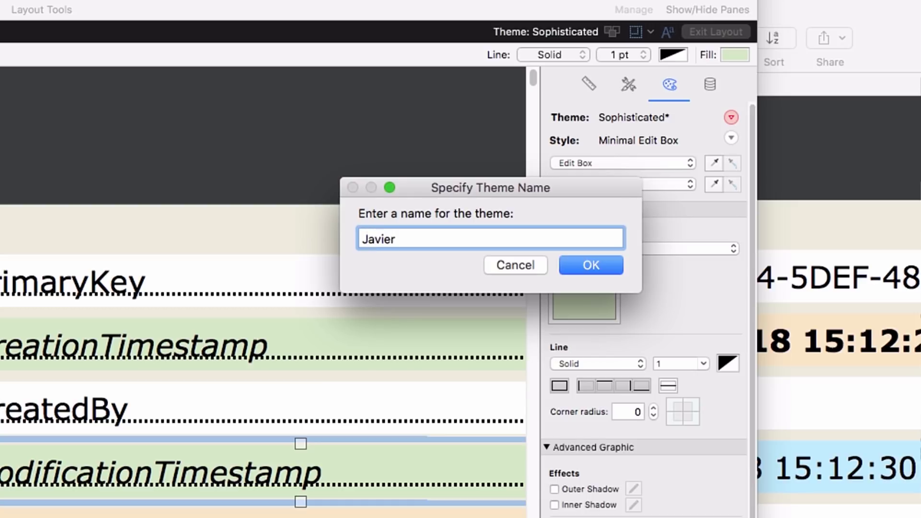
type("'s Theme")
left_click(591, 265)
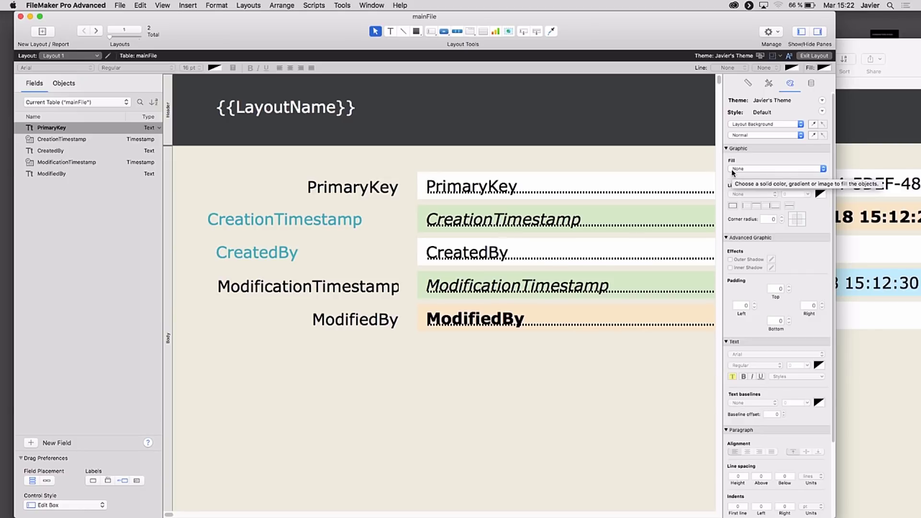
- Change Layout 1's theme to the custom Sophisticated theme and display the layout in Browse mode
key("super+b")
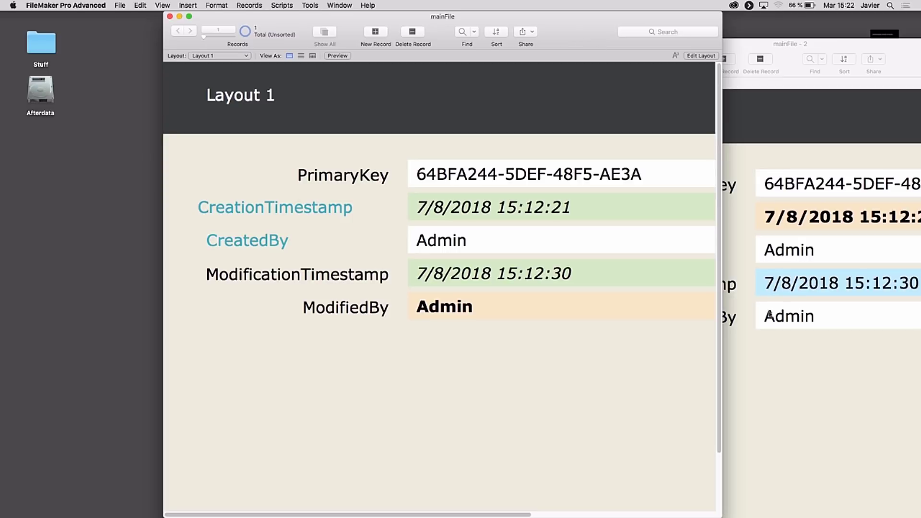
key("super+l")
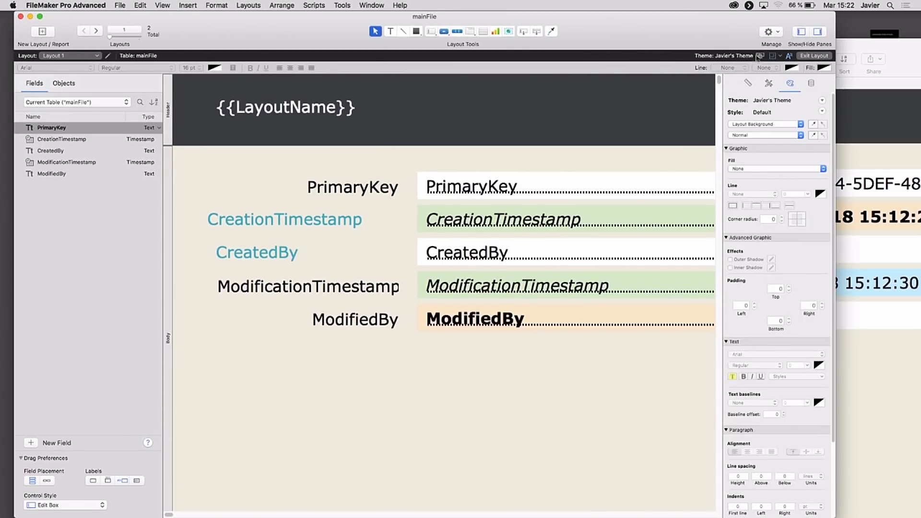
left_click(762, 56)
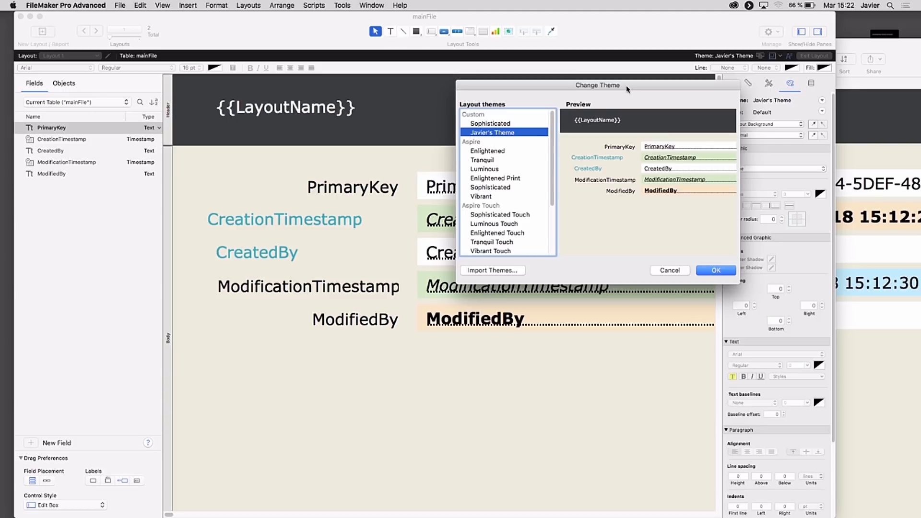
left_click_drag(622, 88, 467, 90)
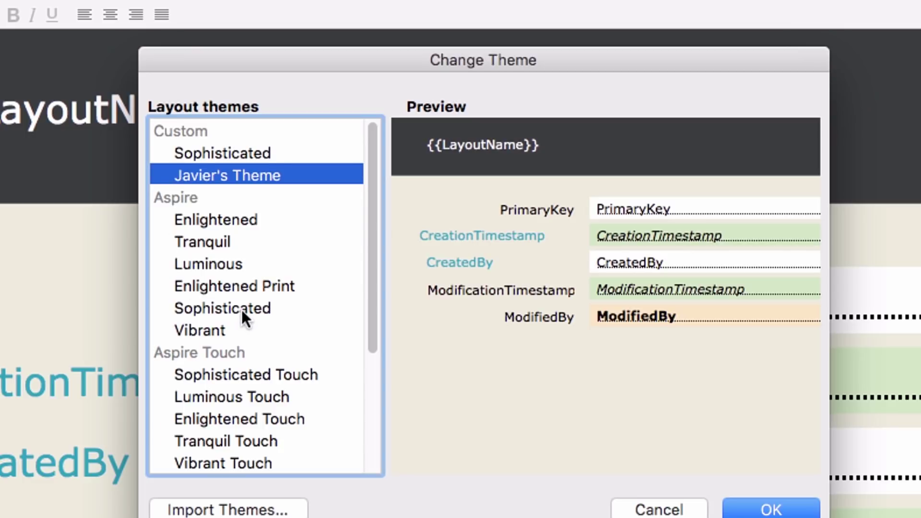
left_click(261, 154)
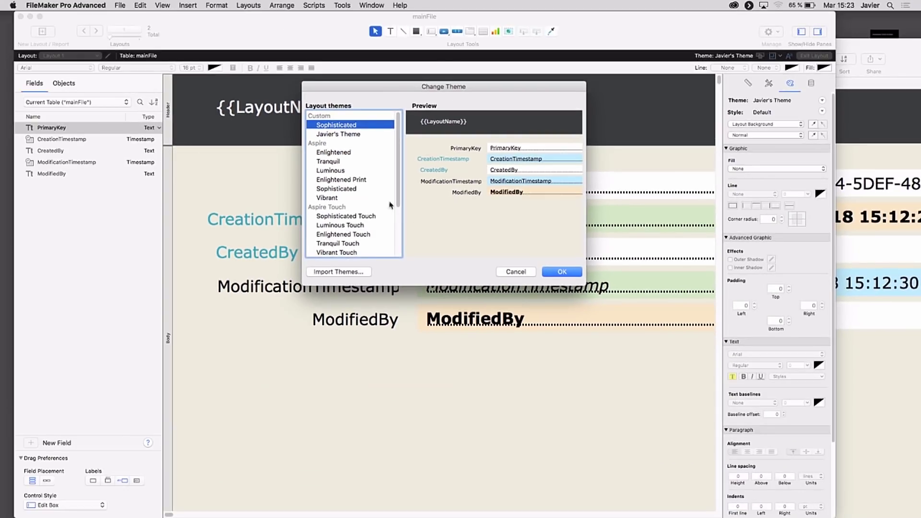
left_click(557, 272)
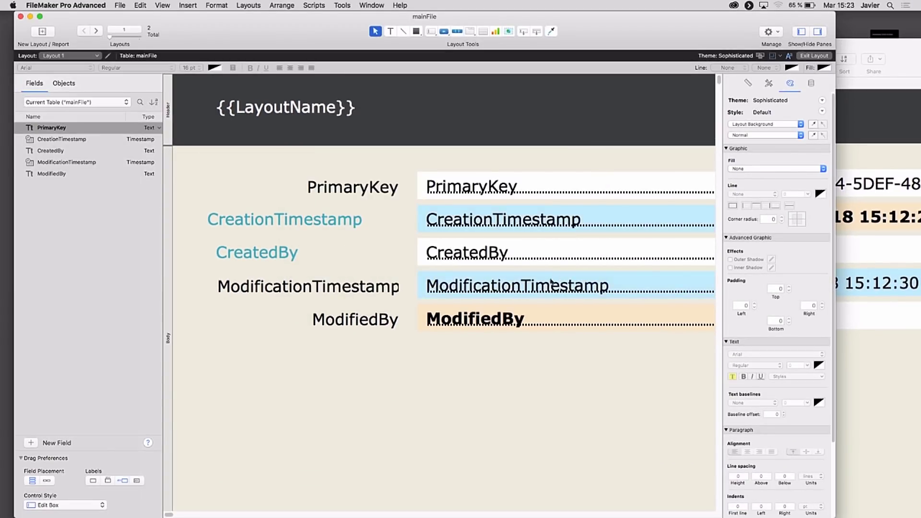
key("super+b")
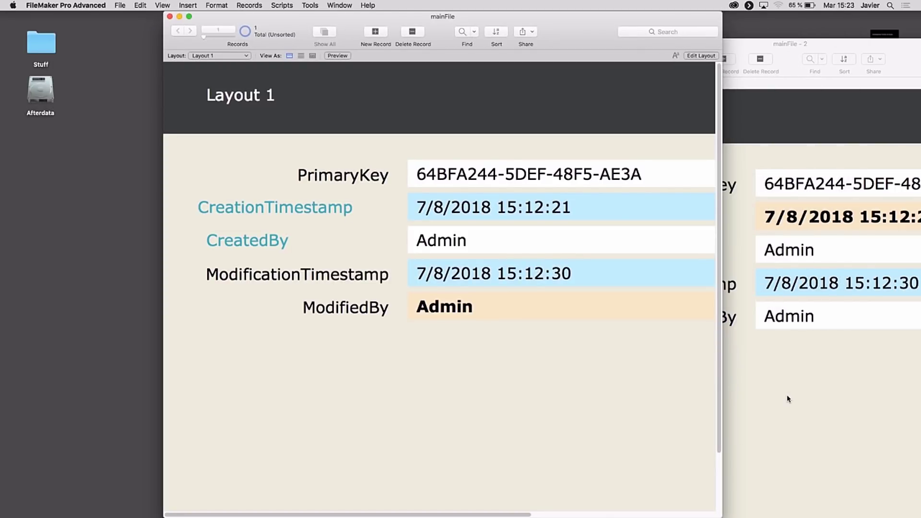
- Bring the Layout 2 window forward, apply the newly created custom theme to it and display it in Browse mode
left_click(787, 399)
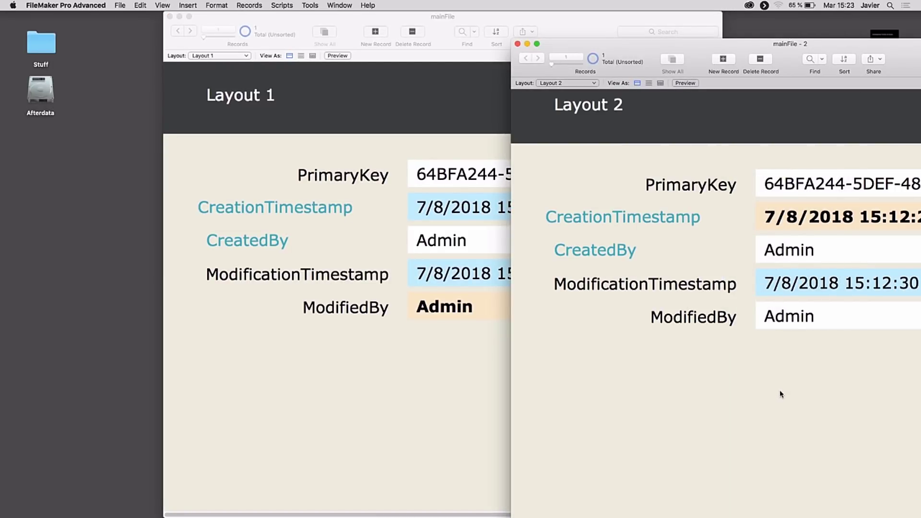
left_click_drag(752, 48, 389, 30)
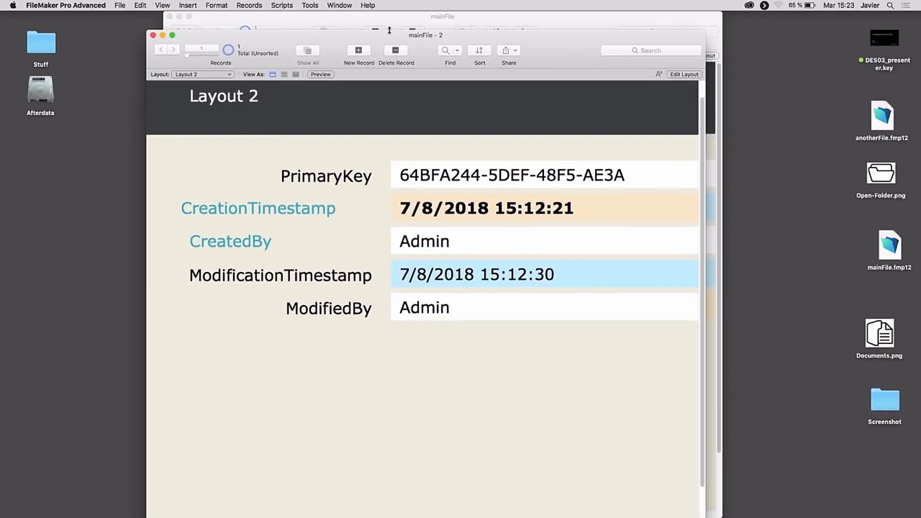
key("super+l")
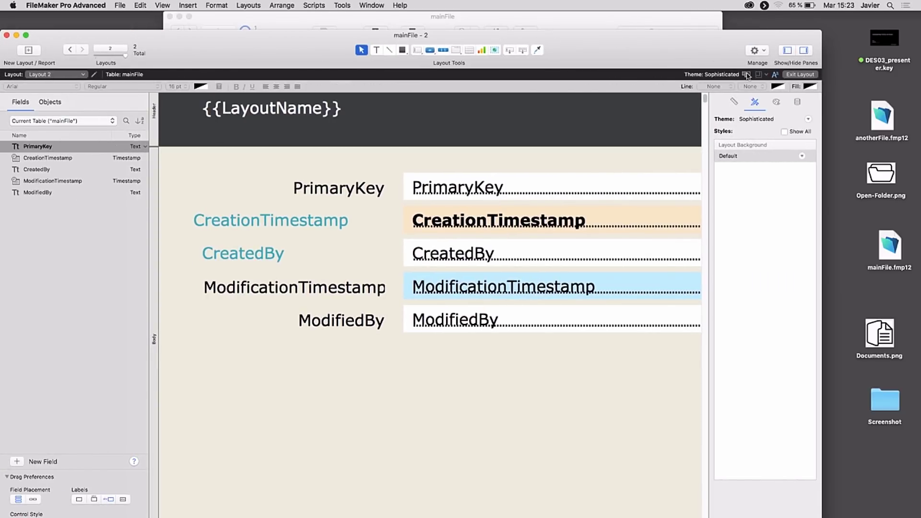
left_click(746, 75)
left_click(498, 133)
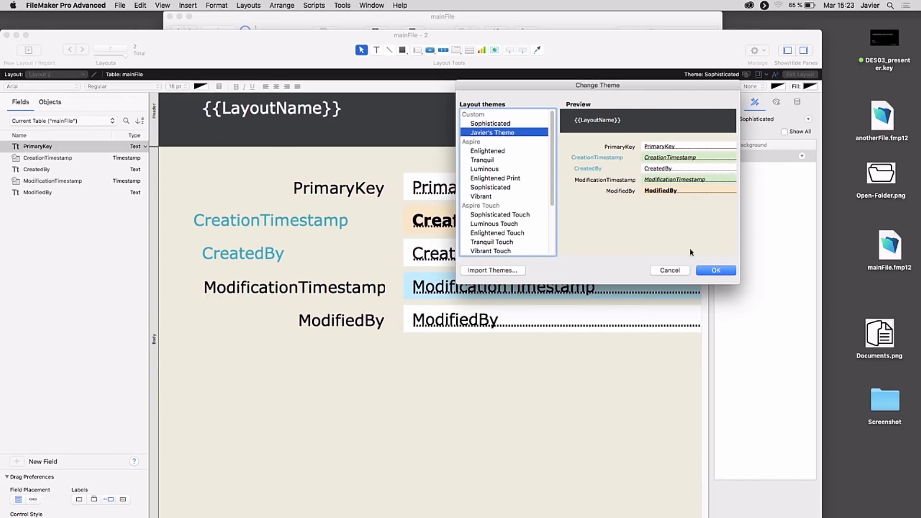
left_click(715, 270)
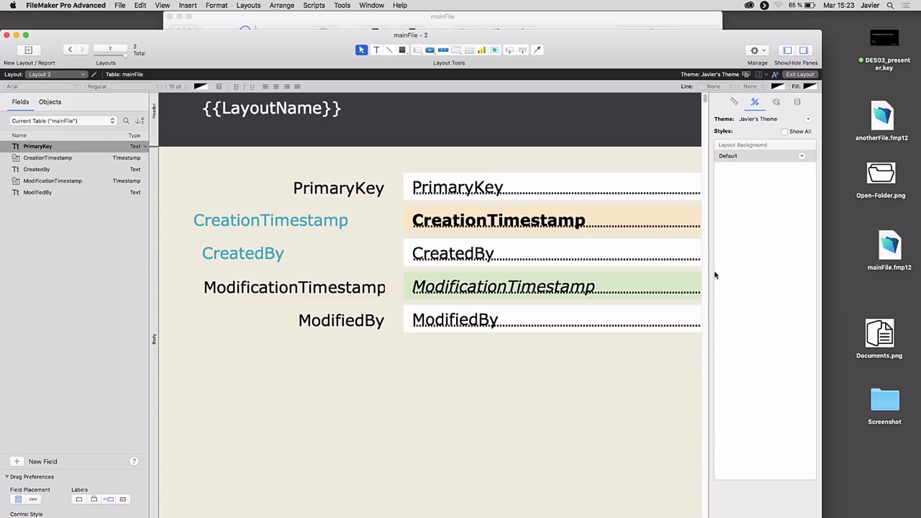
key("super+b")
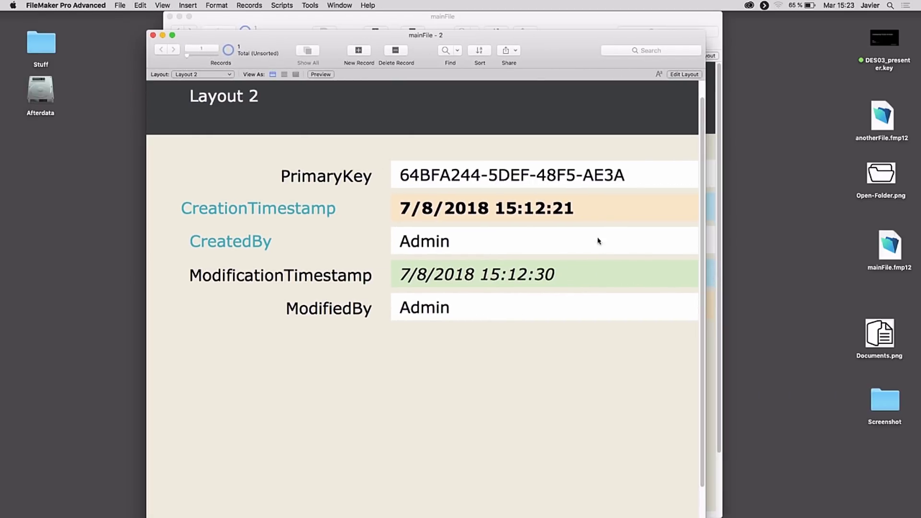
- Place the Layout 1 and Layout 2 windows side by side for comparison, then widen the Layout 1 window
left_click_drag(331, 42, 400, 40)
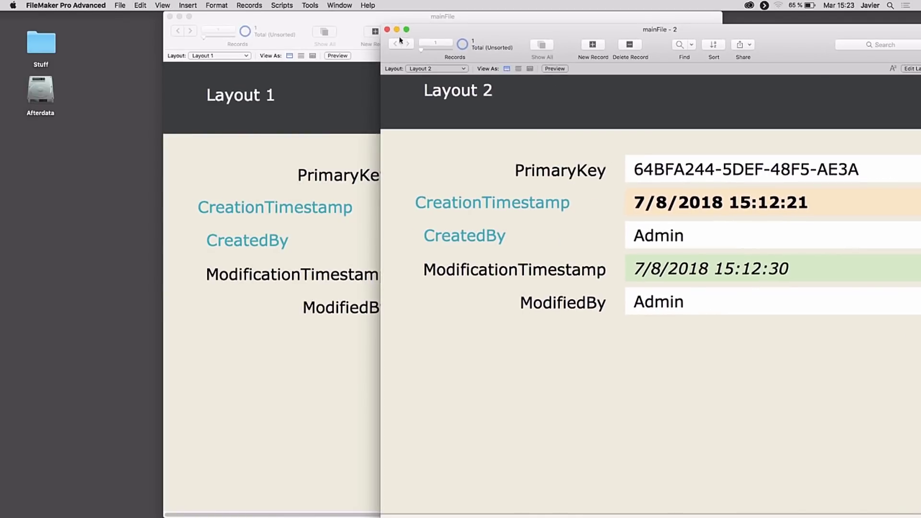
left_click_drag(350, 27, 255, 27)
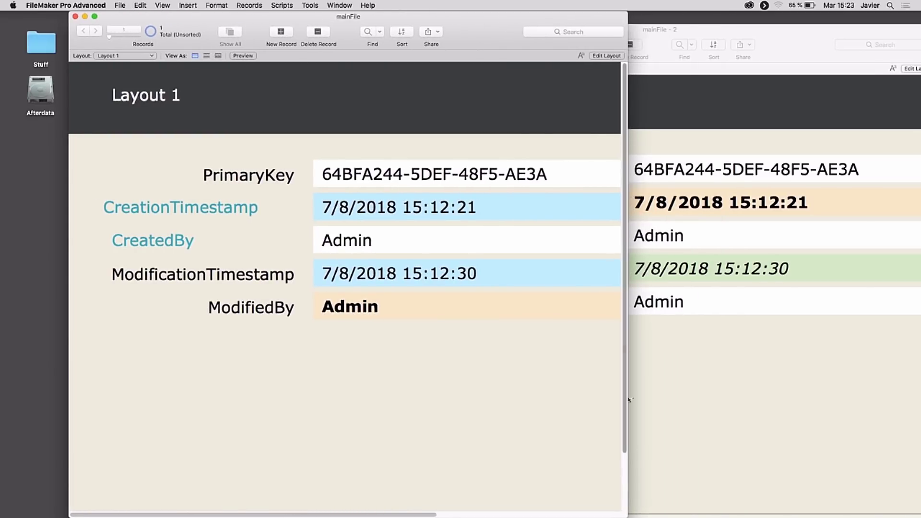
left_click_drag(629, 400, 844, 417)
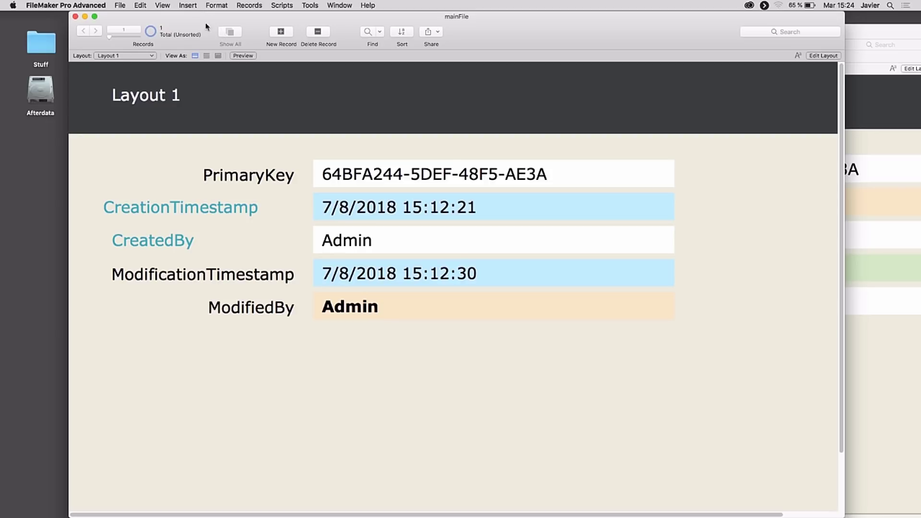
- Delete the Enlightened theme from mainFile's list of managed themes and confirm the changes
left_click(121, 5)
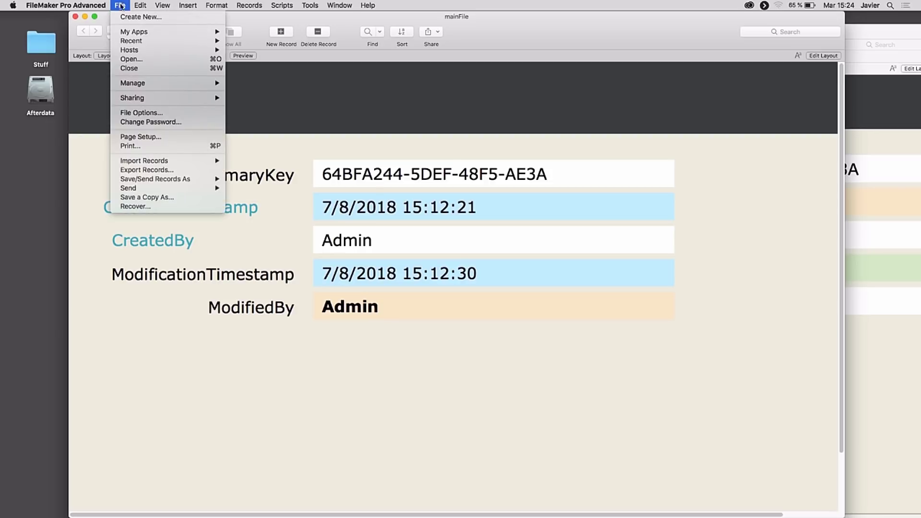
mouse_move(137, 86)
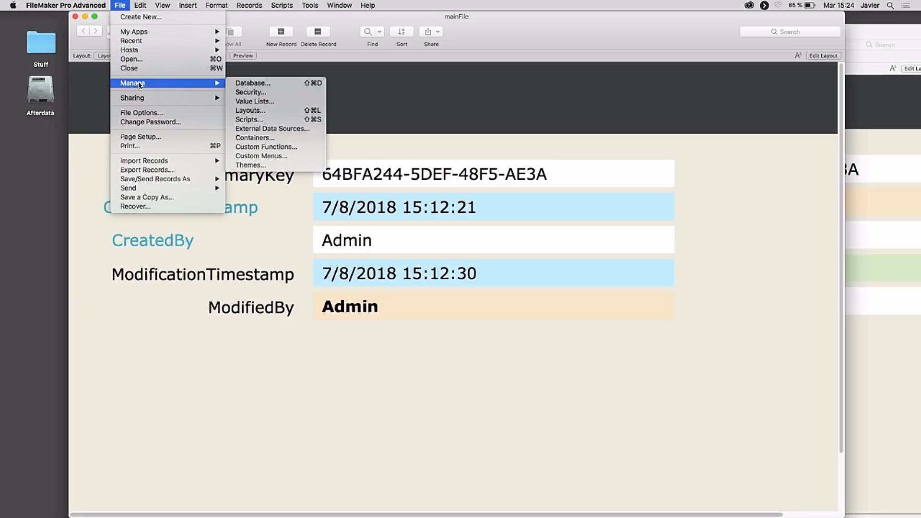
left_click(254, 166)
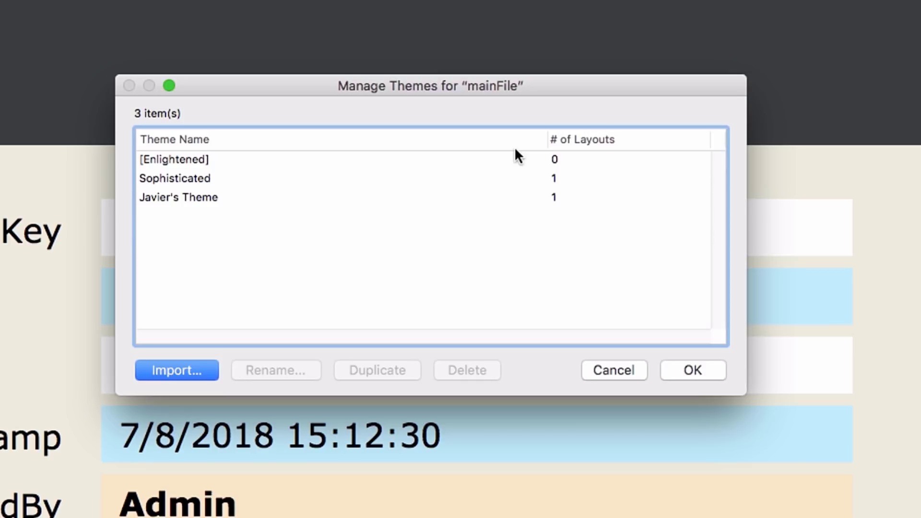
left_click(239, 165)
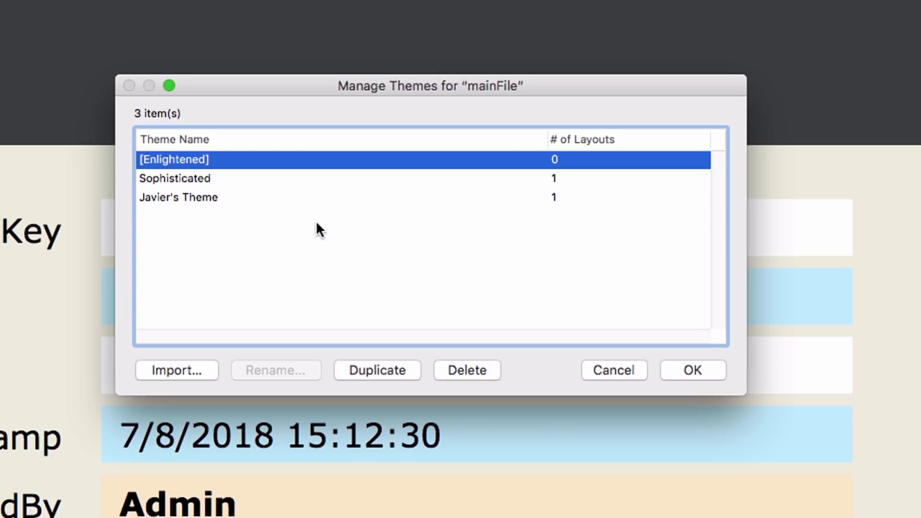
left_click(461, 368)
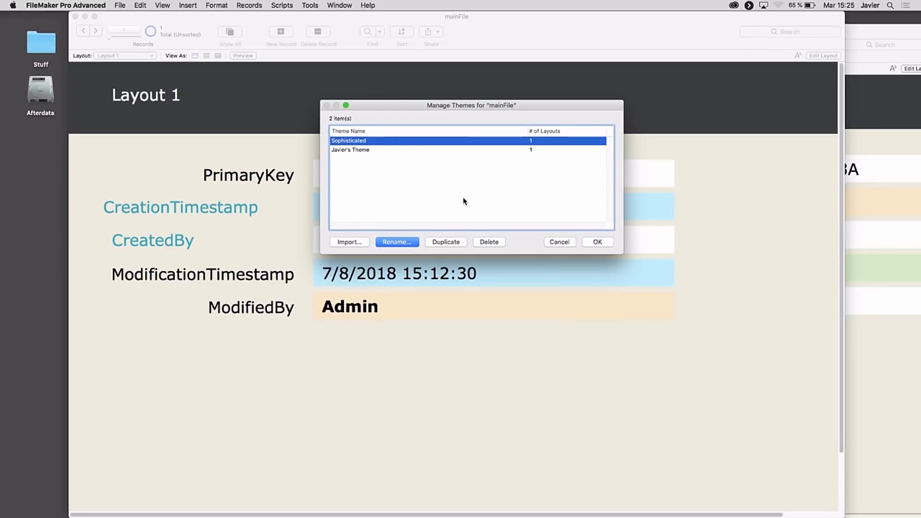
left_click(598, 242)
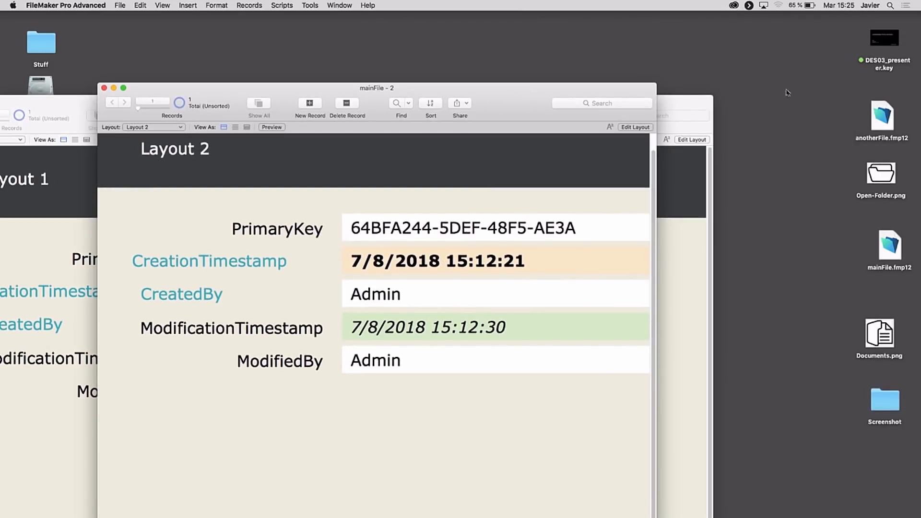
- Open anotherFile.fmp12 from the desktop, examine its list of managed themes, cancel out and close the file
left_click(787, 92)
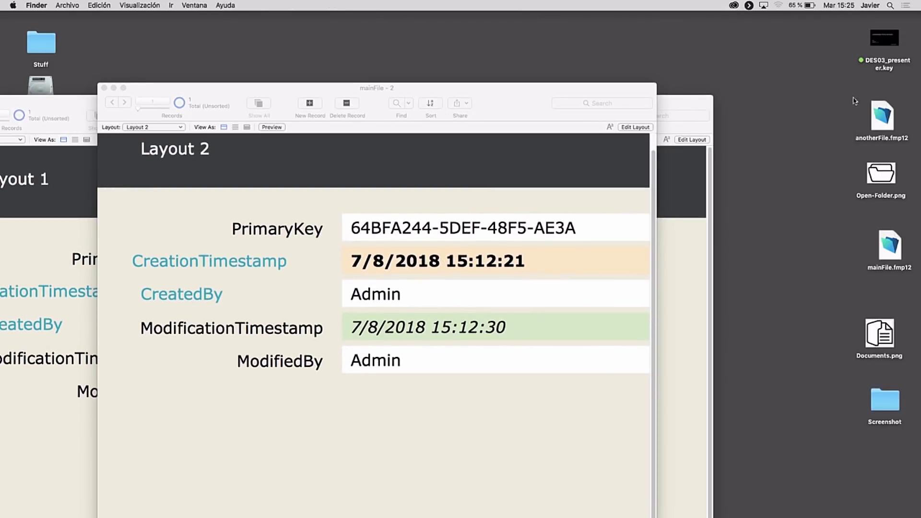
left_click(877, 115)
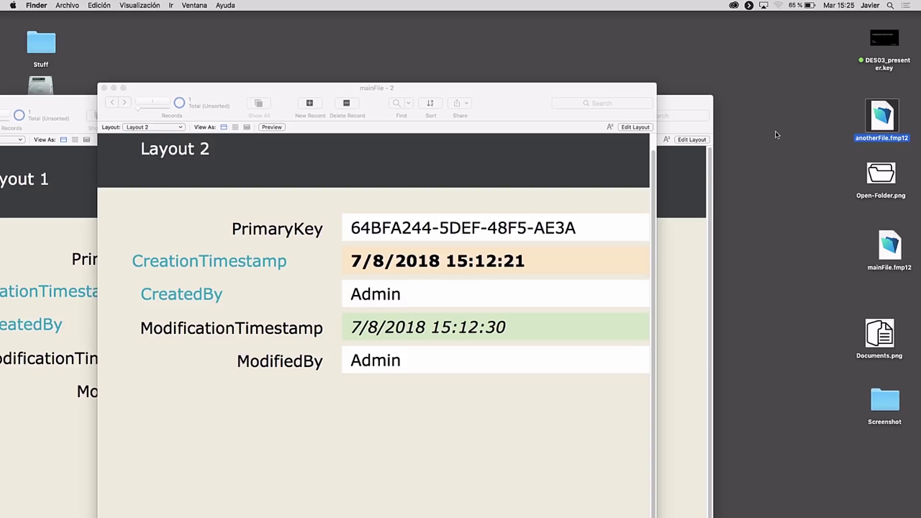
double_click(884, 117)
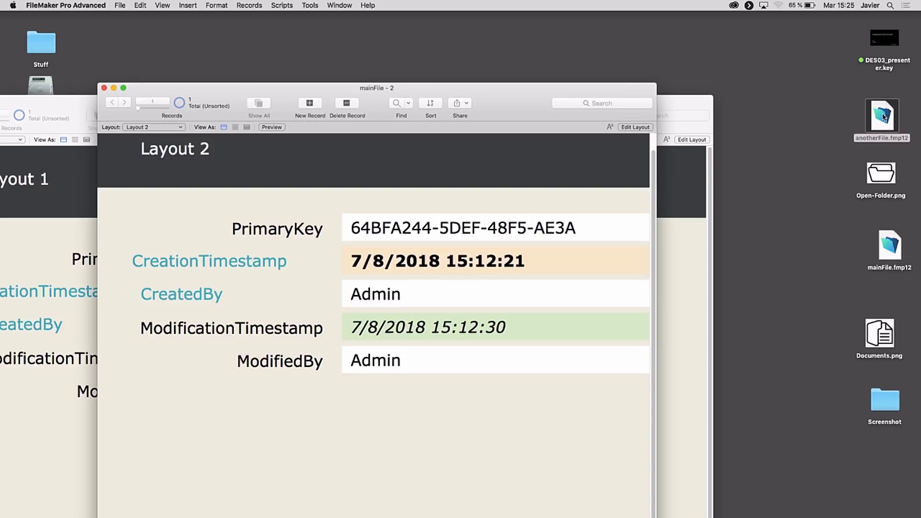
left_click(119, 5)
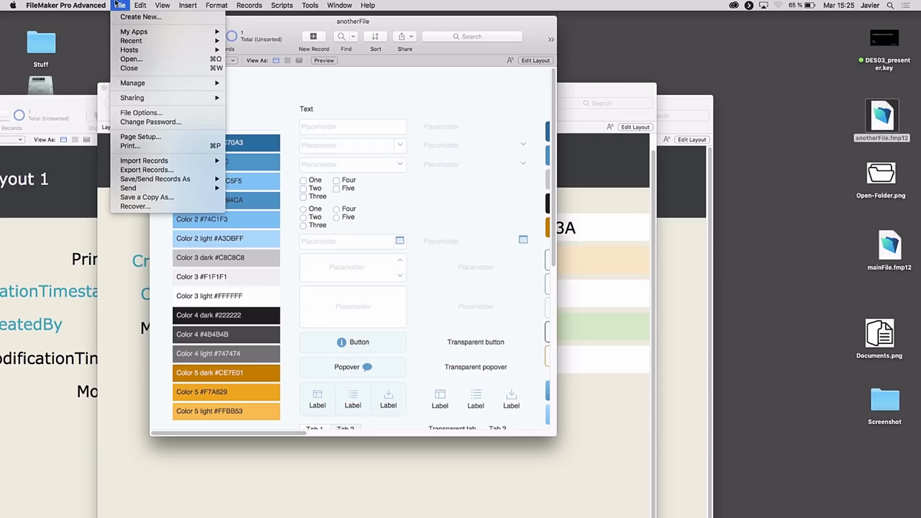
mouse_move(161, 83)
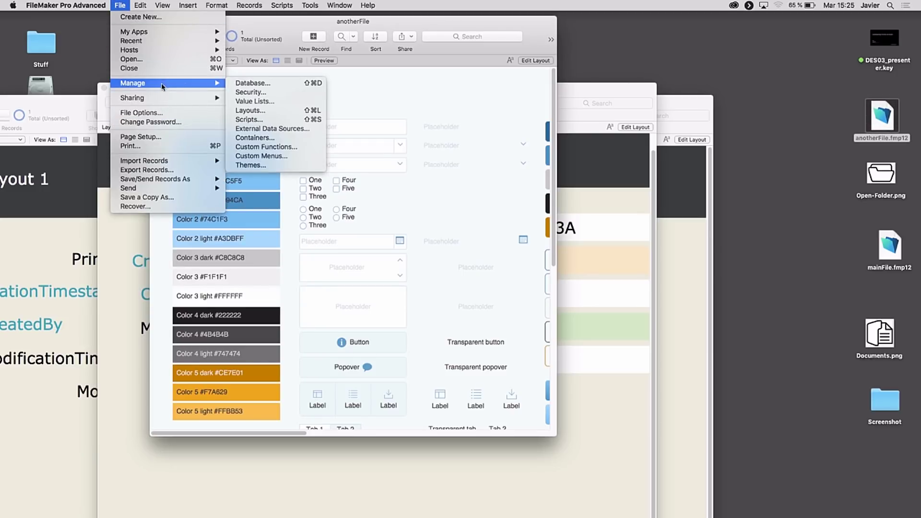
left_click(284, 164)
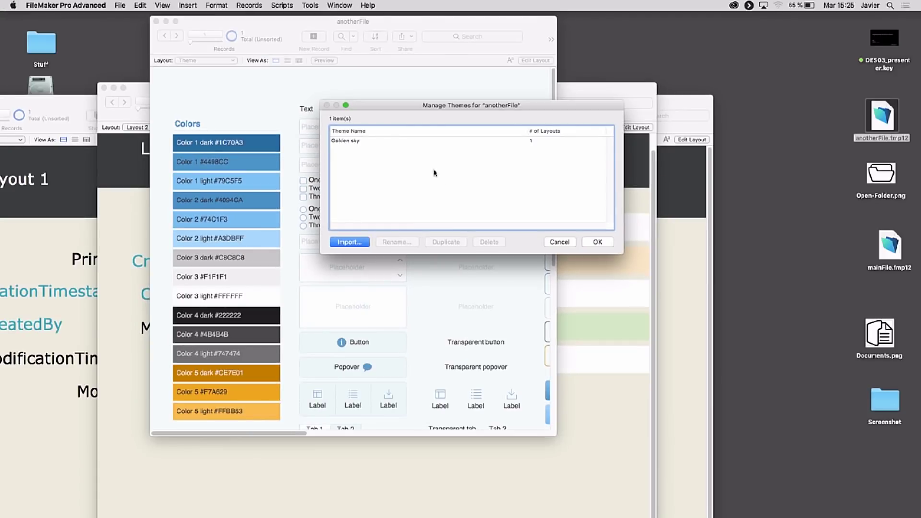
left_click(559, 243)
left_click(157, 22)
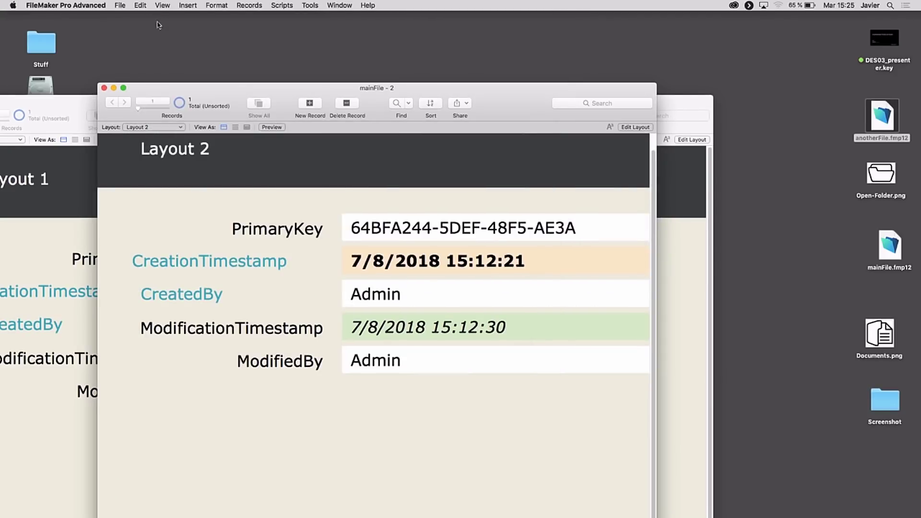
- Move the Layout 2 window aside, then bring the Layout 1 window forward and reposition it fully in view
left_click_drag(486, 99, 666, 63)
left_click(237, 103)
left_click_drag(236, 103, 355, 27)
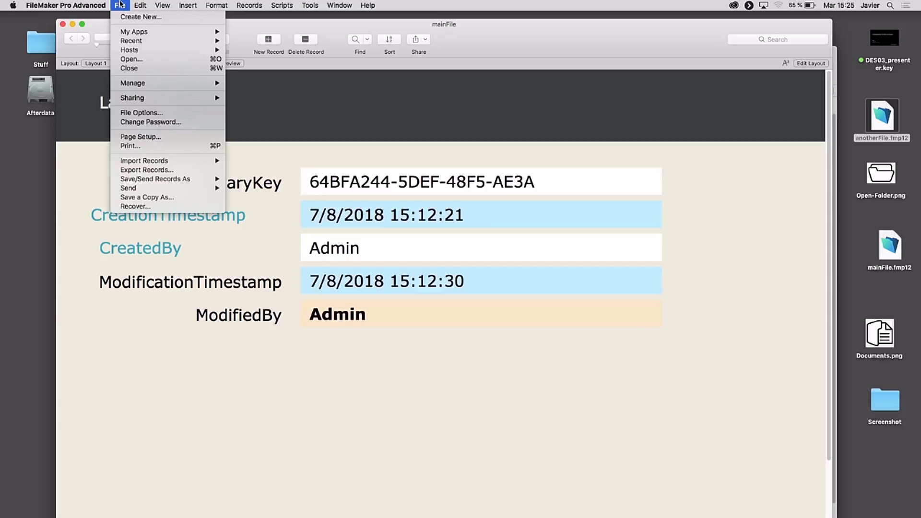
- Import the Golden sky theme from anotherFile.fmp12 into mainFile's managed themes and confirm the changes
mouse_move(127, 83)
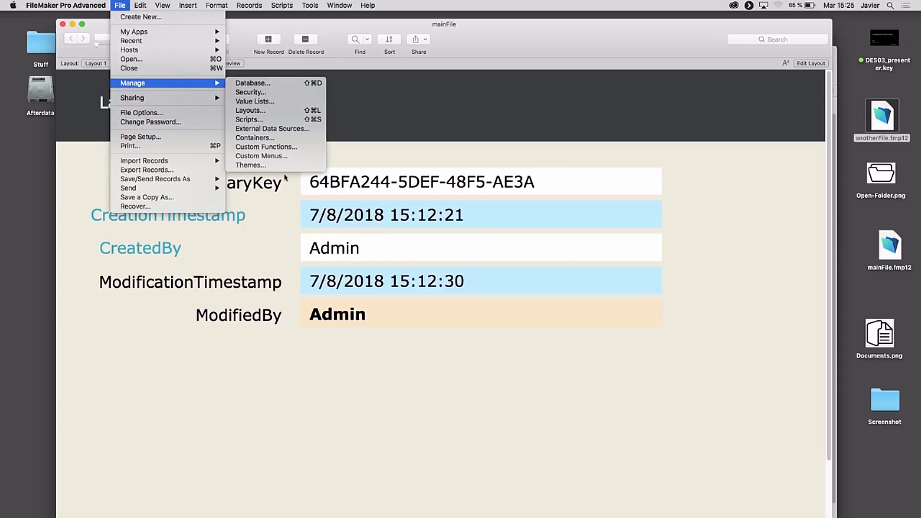
left_click(279, 166)
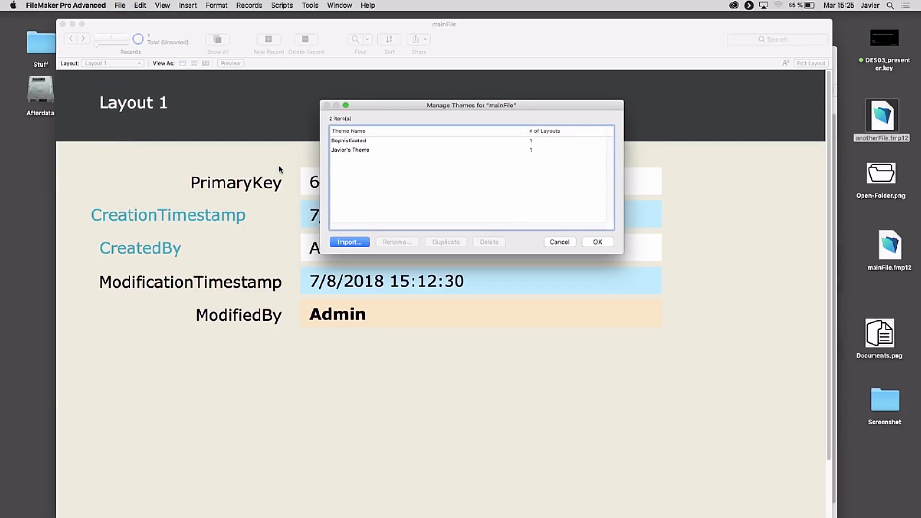
left_click(349, 242)
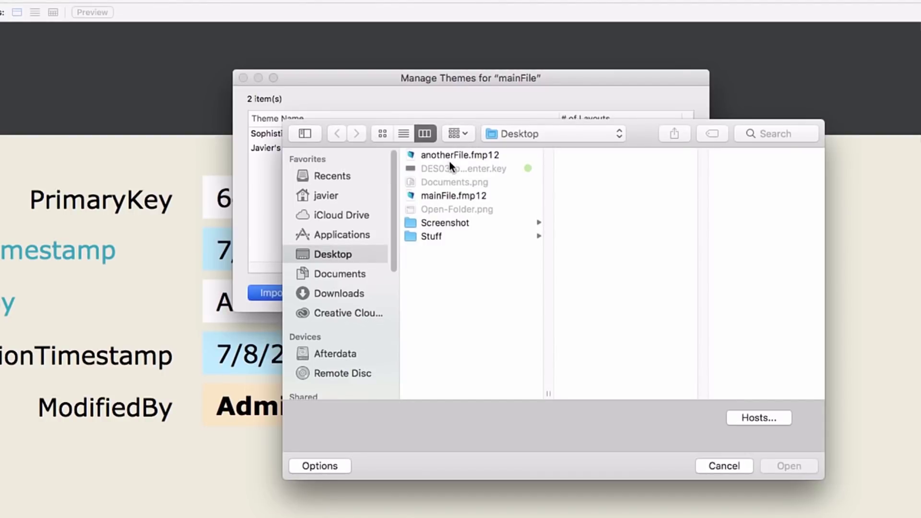
left_click(453, 156)
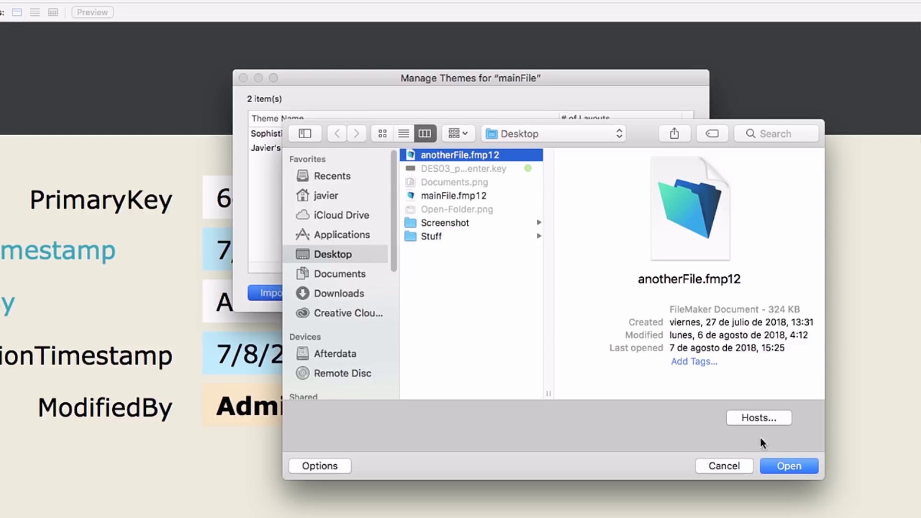
left_click(797, 464)
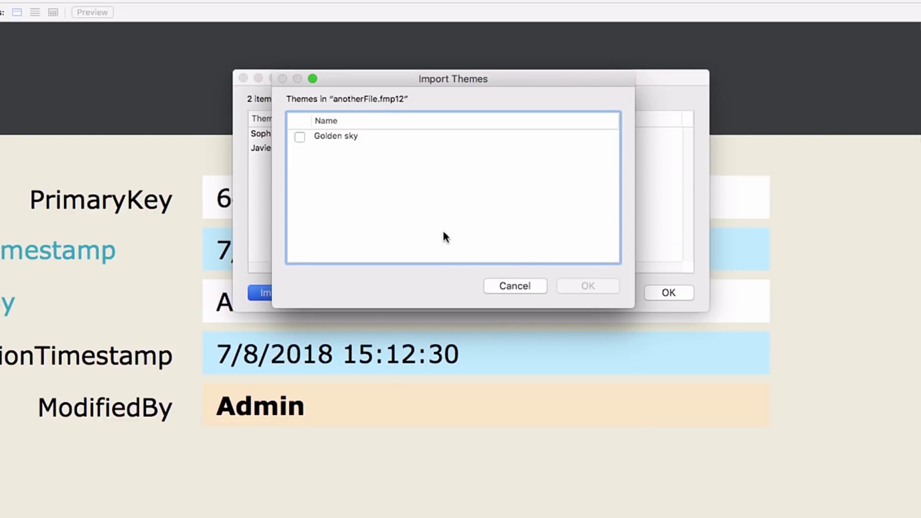
left_click(299, 139)
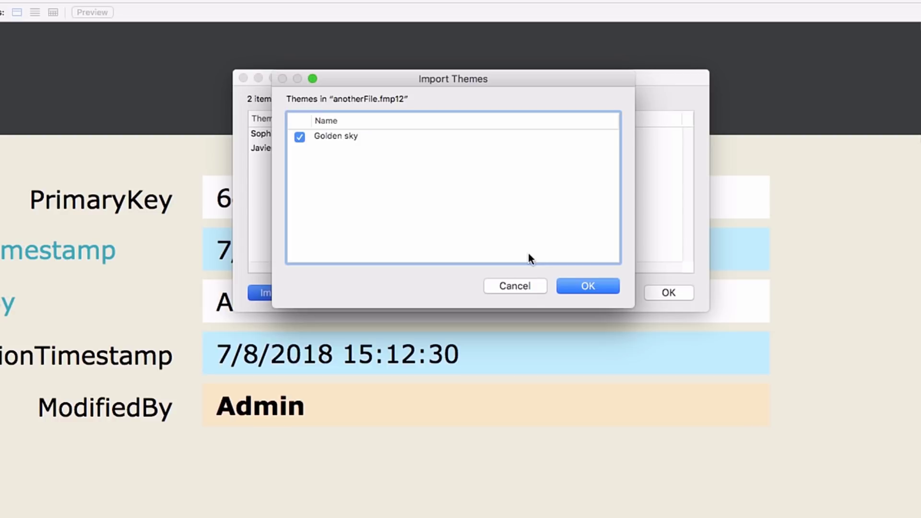
left_click(582, 285)
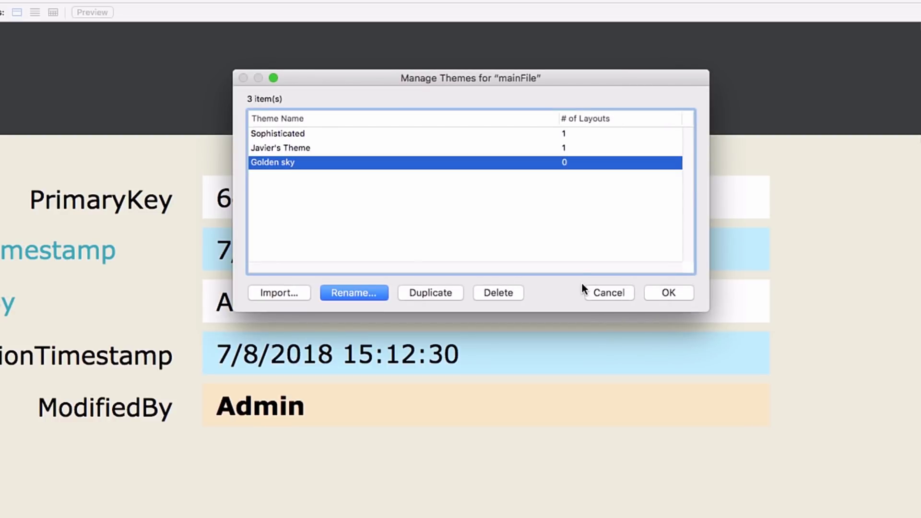
left_click(668, 294)
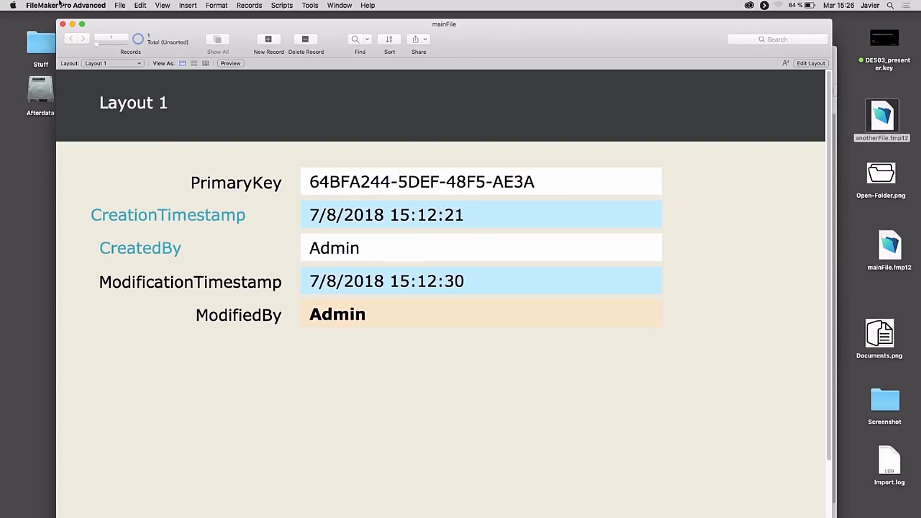
- Reopen mainFile's list of managed themes, check the Golden sky entry and its layout usage, and cancel out
left_click(120, 5)
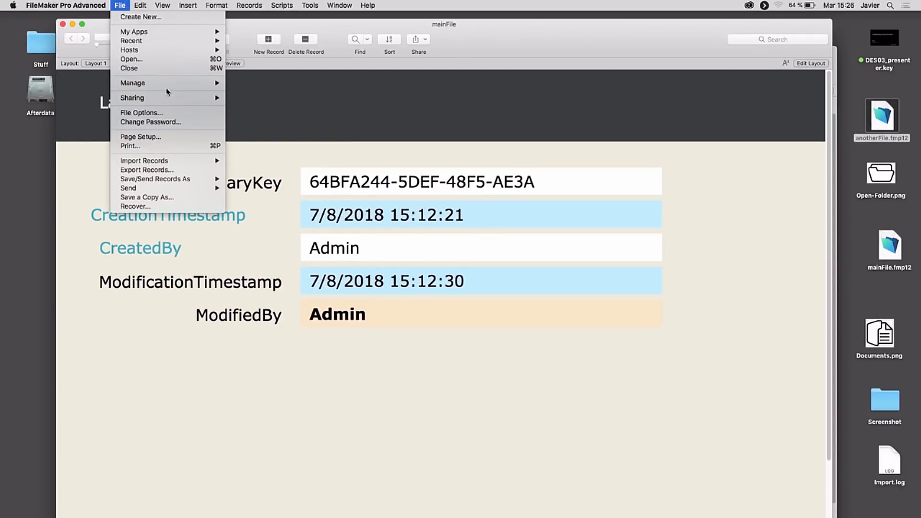
mouse_move(172, 83)
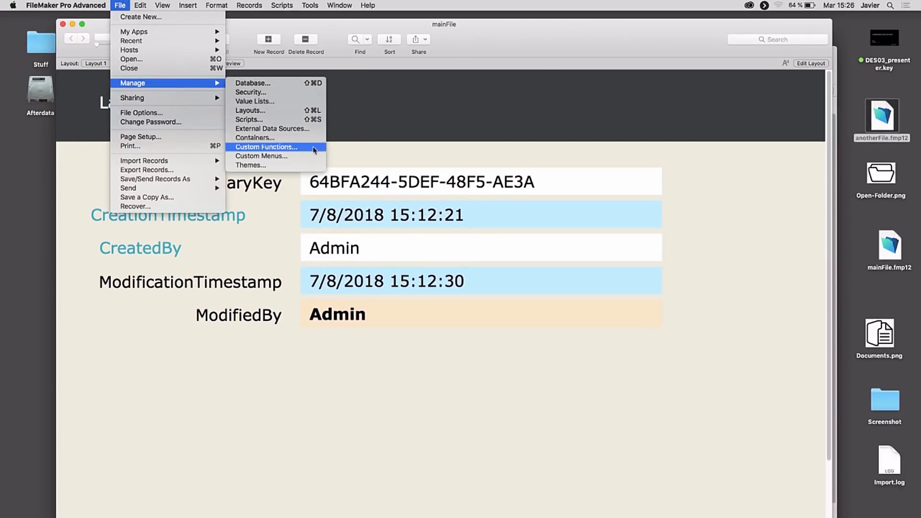
left_click(309, 166)
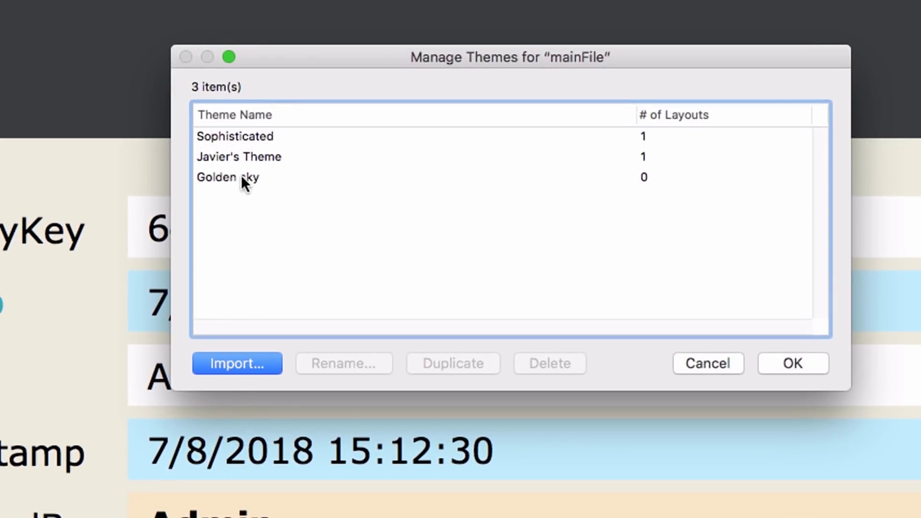
left_click(244, 179)
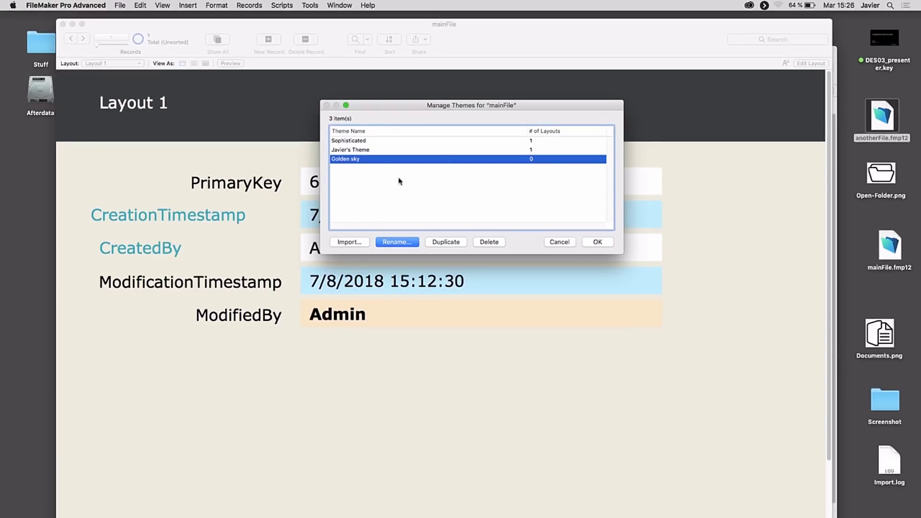
left_click(555, 242)
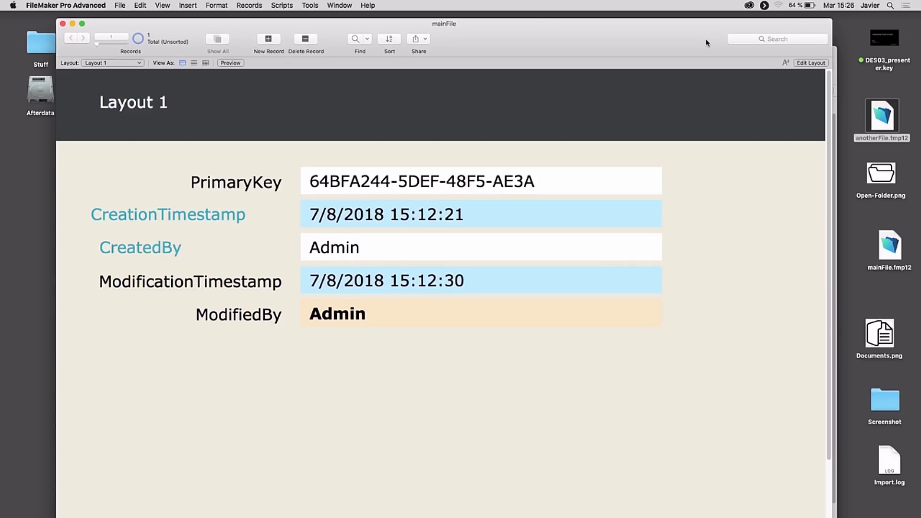
- Apply the custom Golden sky theme to Layout 1 in Layout mode, and return to Browse mode
key("super+l")
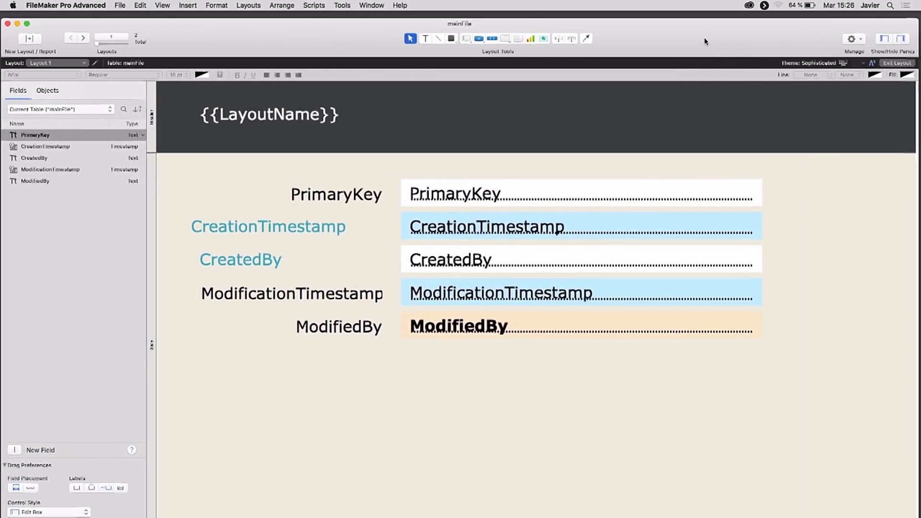
left_click(845, 63)
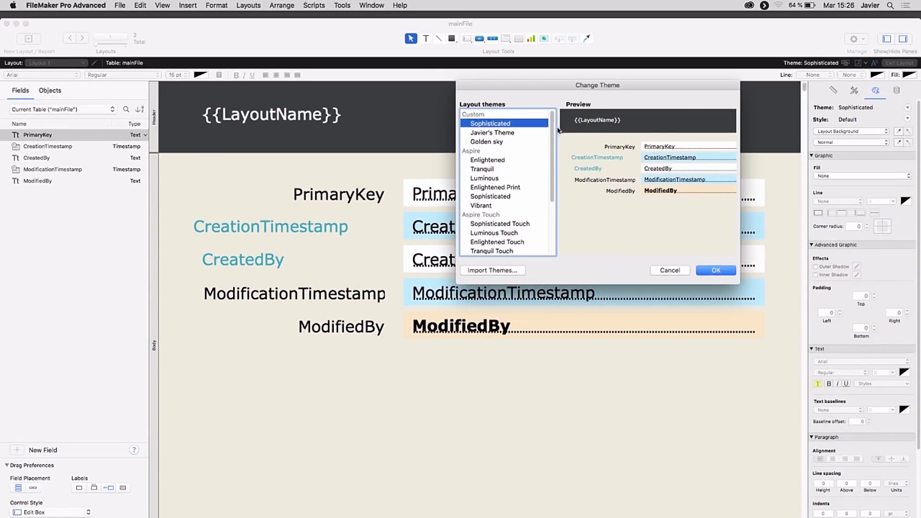
left_click(509, 142)
left_click(716, 270)
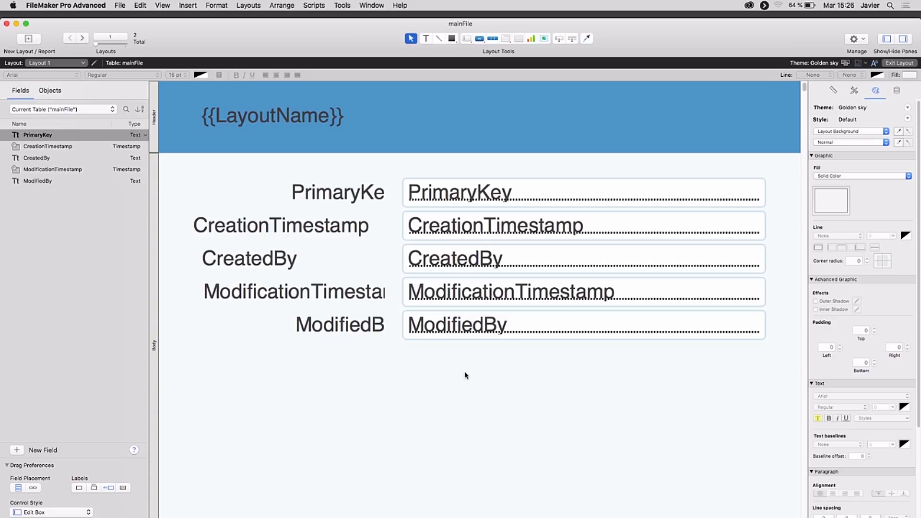
key("super+b")
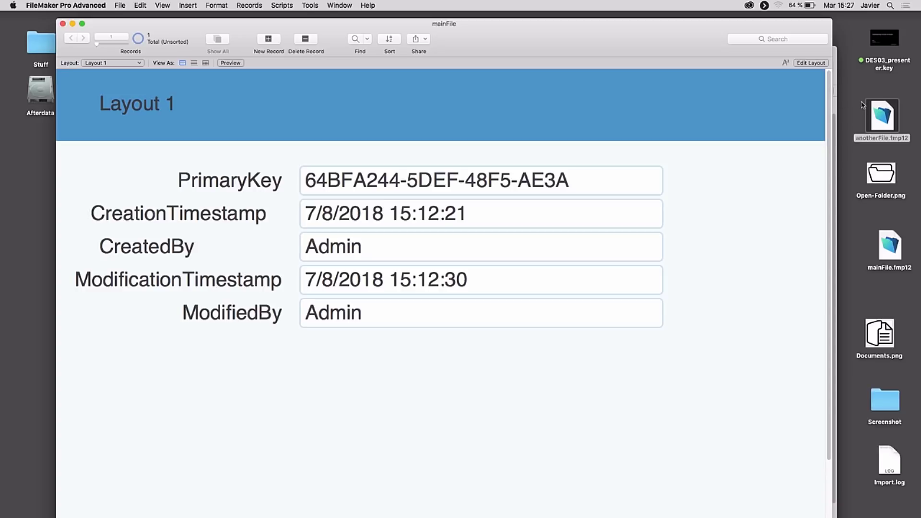
- Open anotherFile.fmp12 from the desktop, enlarge its window and examine the colors, buttons and text styles on the Theme layout
double_click(884, 124)
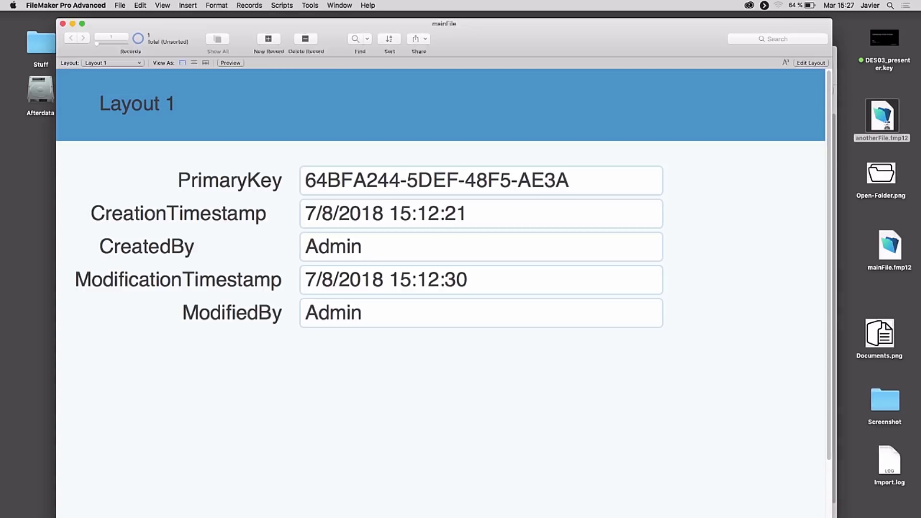
left_click_drag(476, 27, 375, 26)
left_click_drag(457, 116, 901, 122)
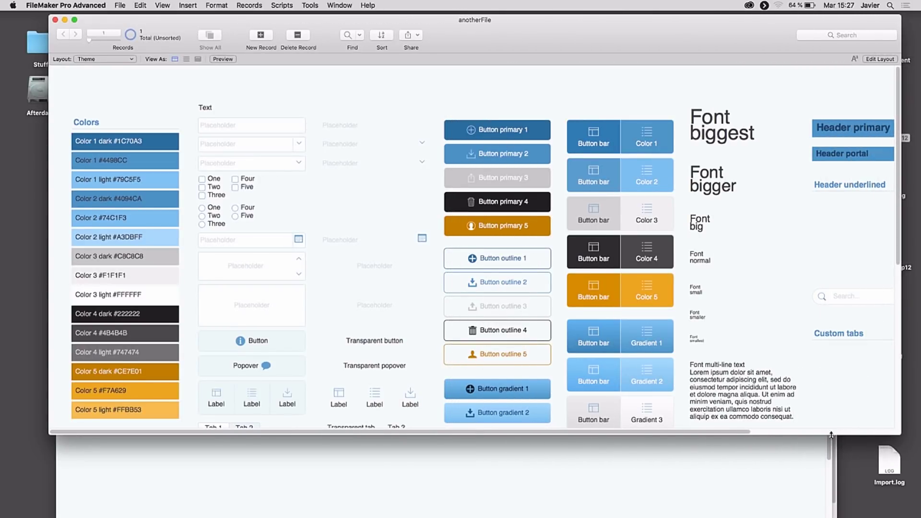
left_click_drag(831, 435, 840, 511)
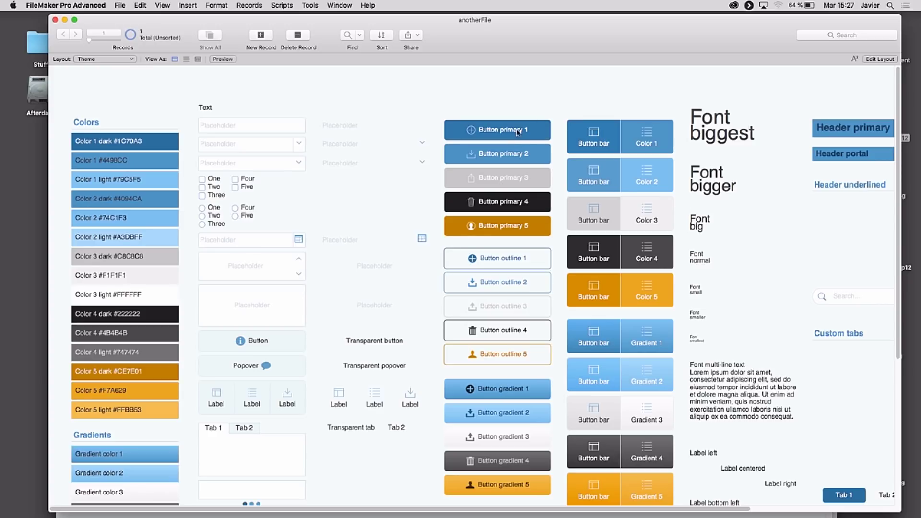
left_click(706, 123)
left_click(721, 129)
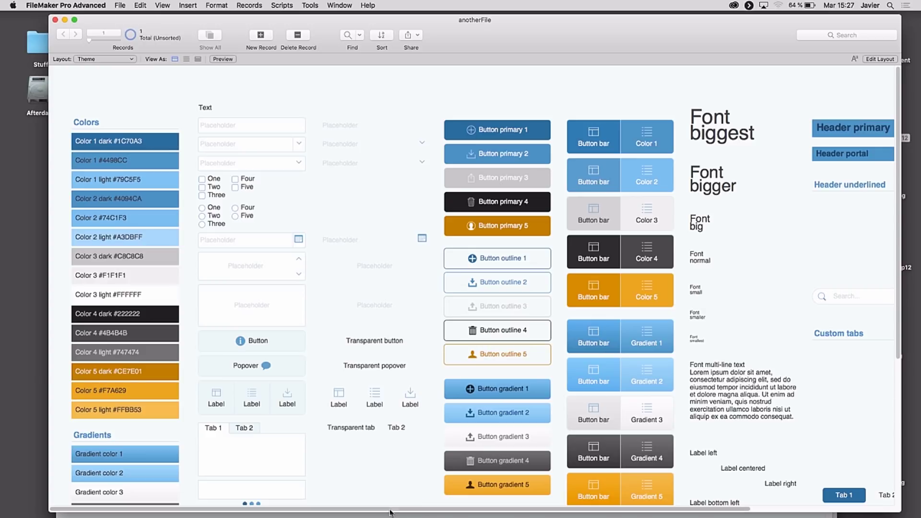
left_click_drag(389, 509, 262, 511)
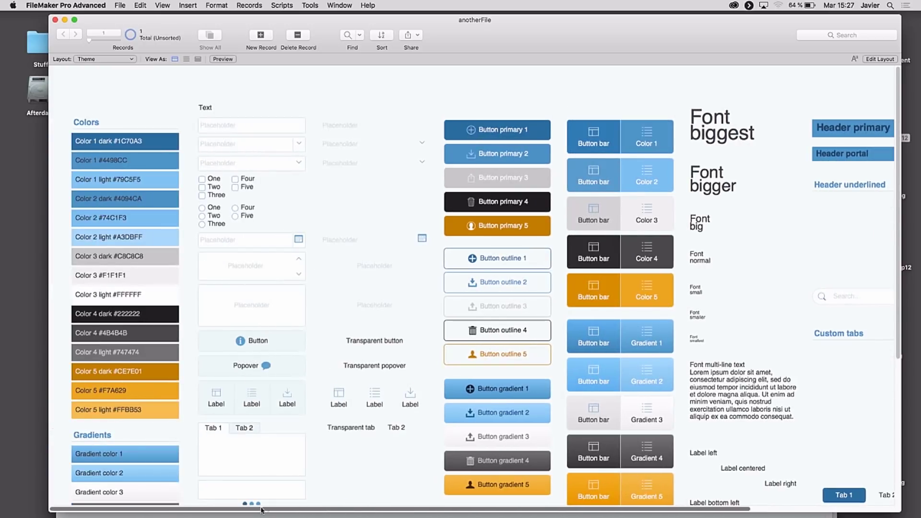
mouse_move(403, 501)
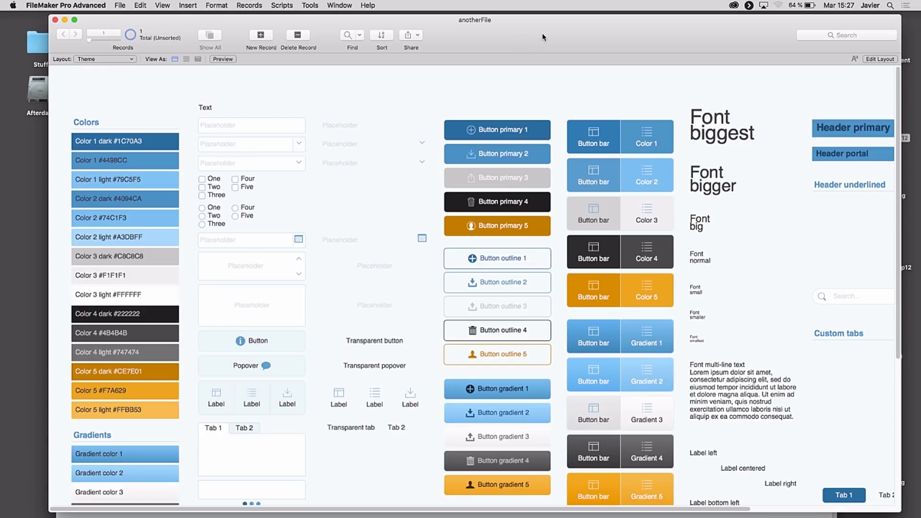
- Move the anotherFile and Layout 1 windows aside, then bring the Layout 2 window forward and widen it
left_click_drag(542, 34, 677, 199)
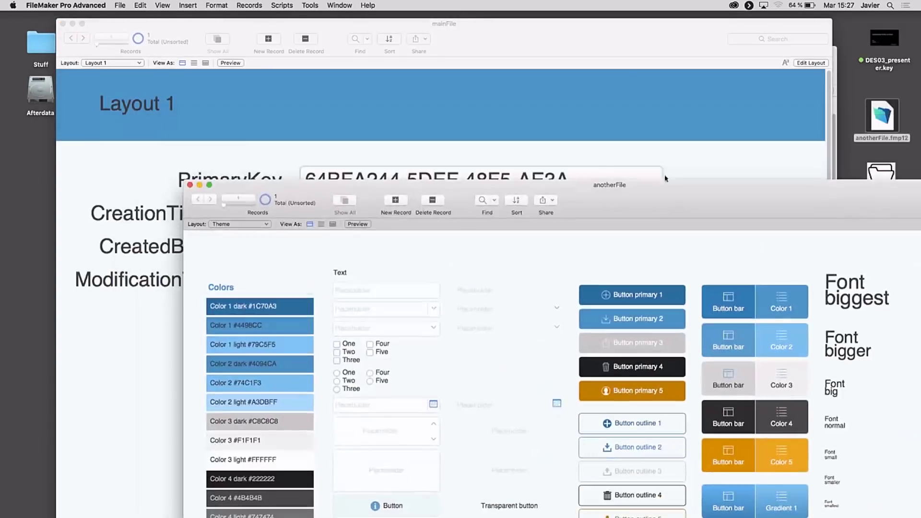
left_click(614, 32)
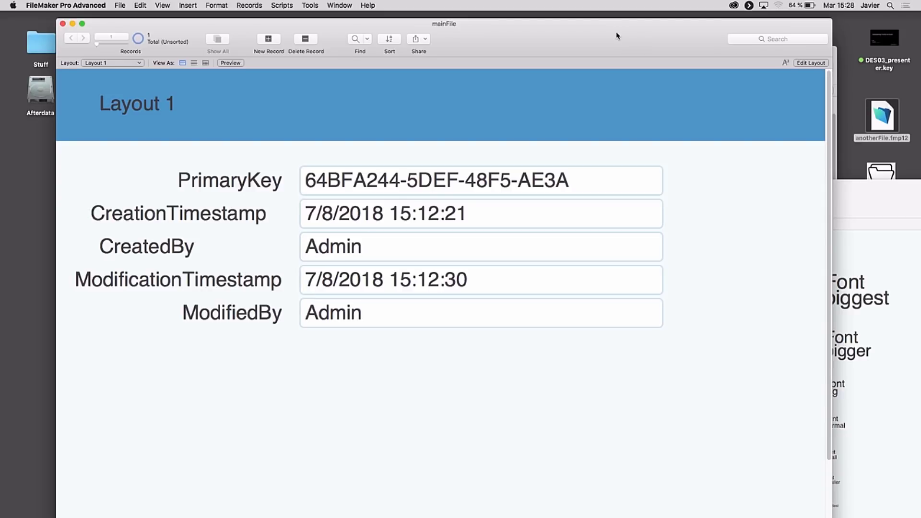
left_click_drag(612, 35, 563, 117)
left_click_drag(680, 55, 556, 36)
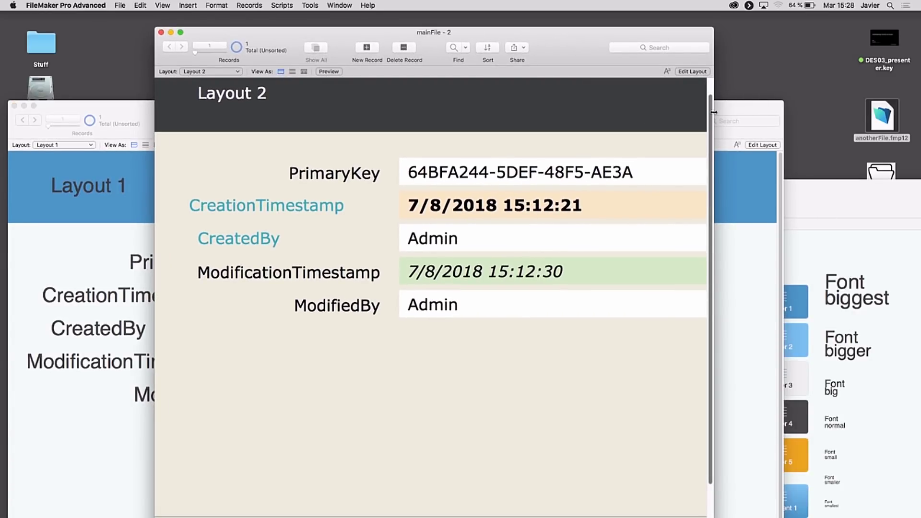
left_click_drag(713, 115, 864, 112)
- Switch Layout 2 to Layout mode and examine the theme list and the styles available for the CreatedBy field and PrimaryKey label
key("super+l")
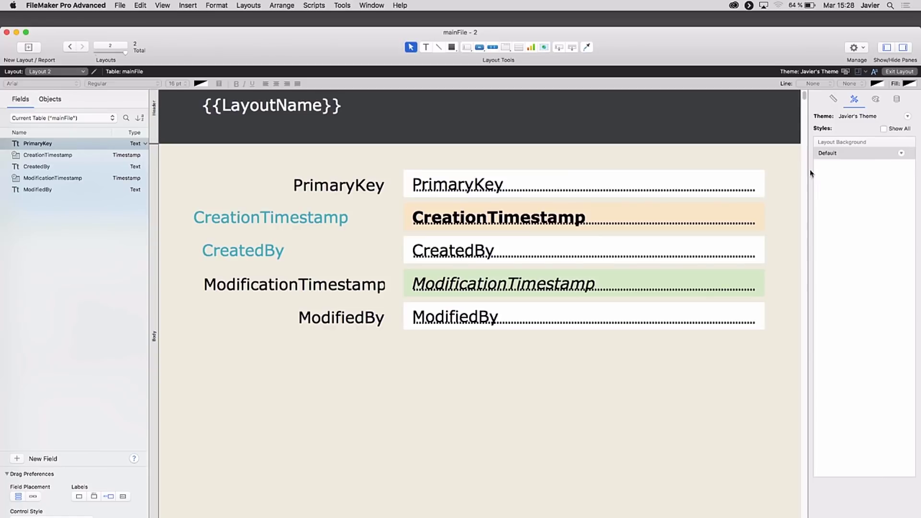
left_click(845, 74)
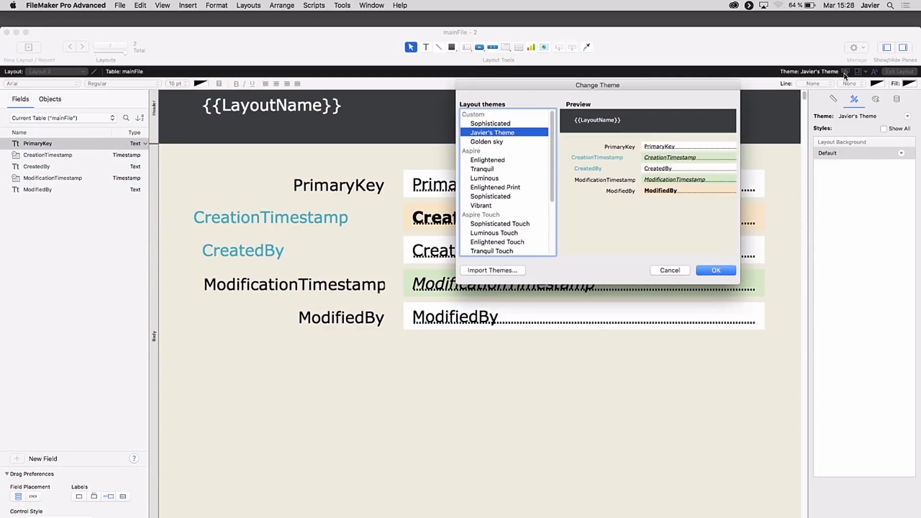
left_click(669, 271)
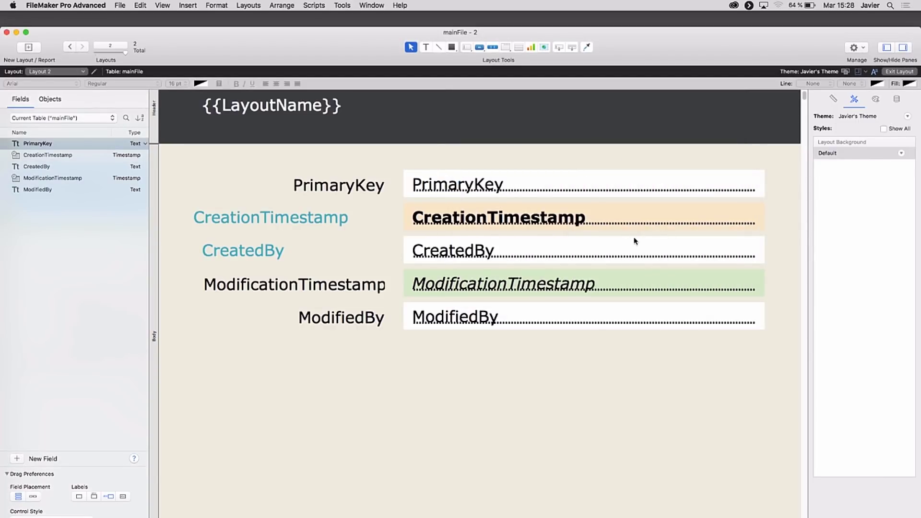
left_click(643, 257)
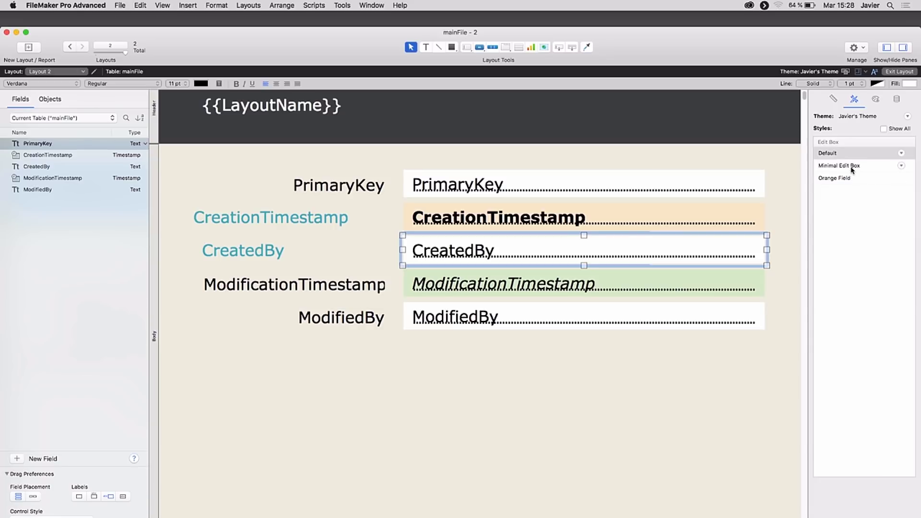
left_click(394, 191)
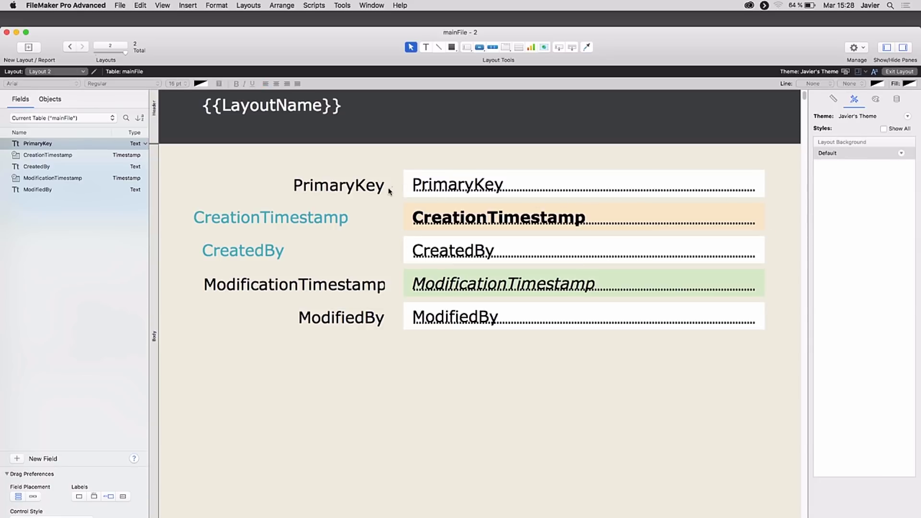
left_click(365, 189)
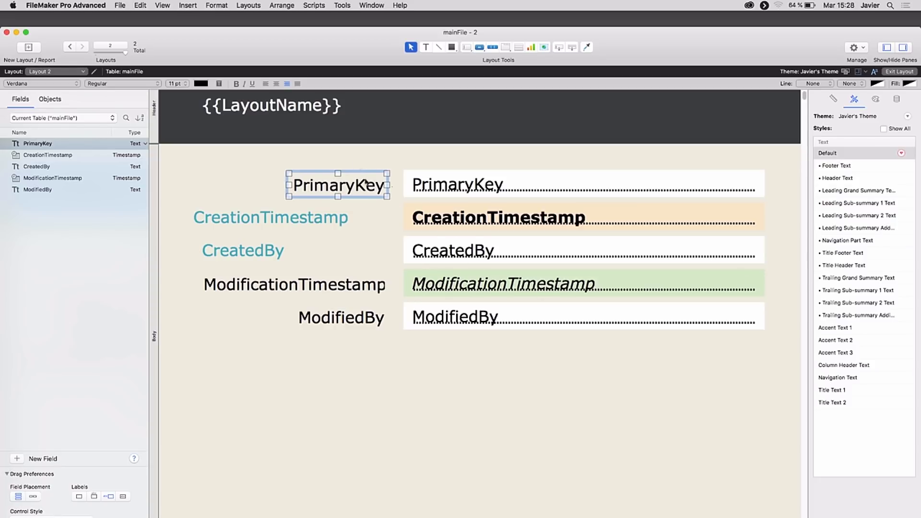
left_click(630, 414)
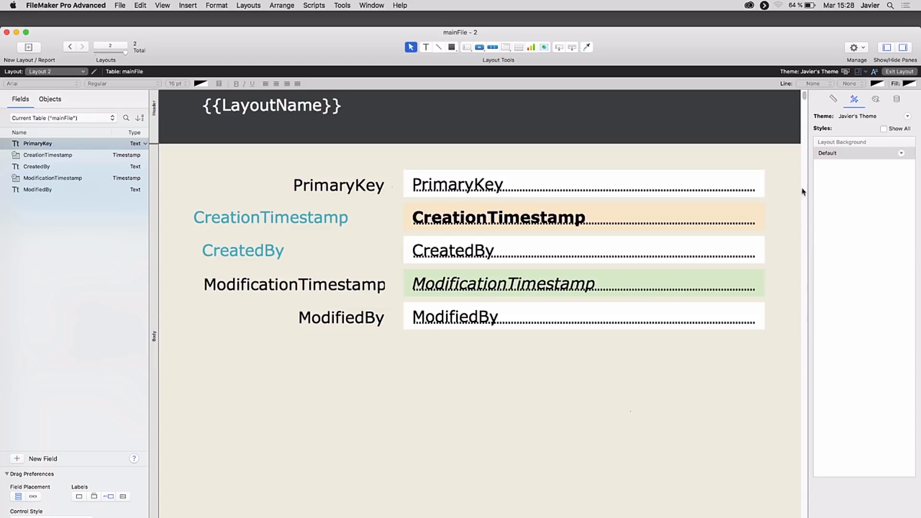
- Apply the Minimalist theme from the Basic group to Layout 2
left_click(845, 72)
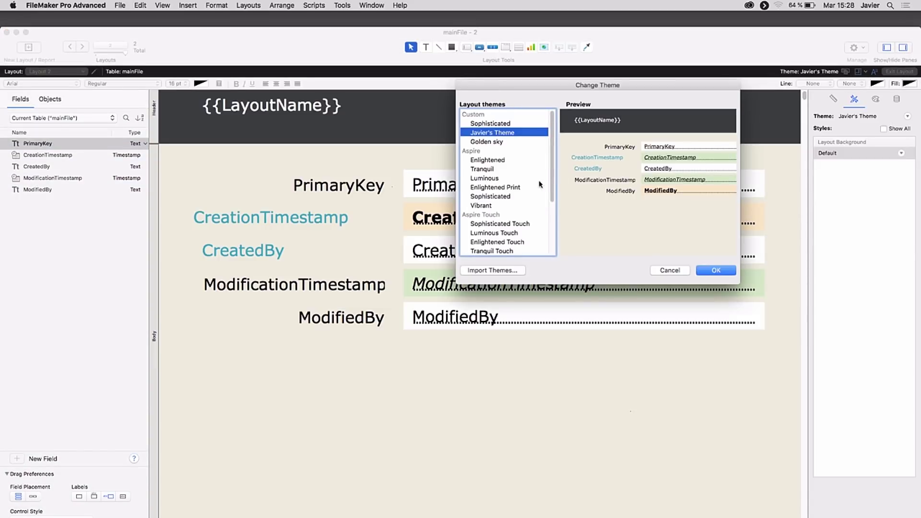
scroll(539, 185, "down", 4)
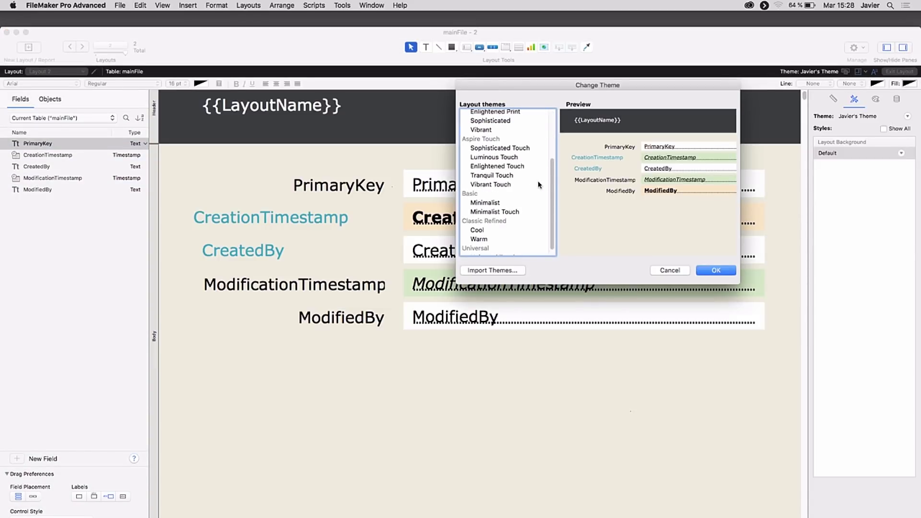
left_click(488, 205)
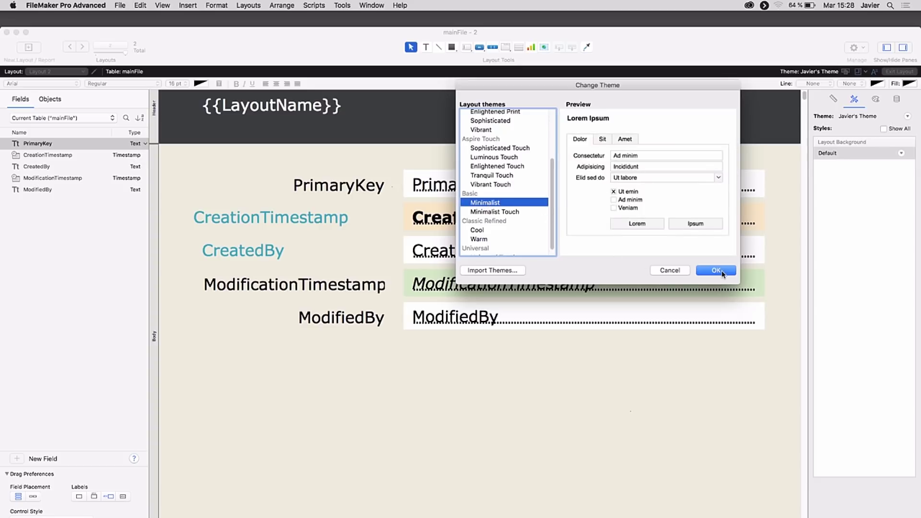
left_click(718, 270)
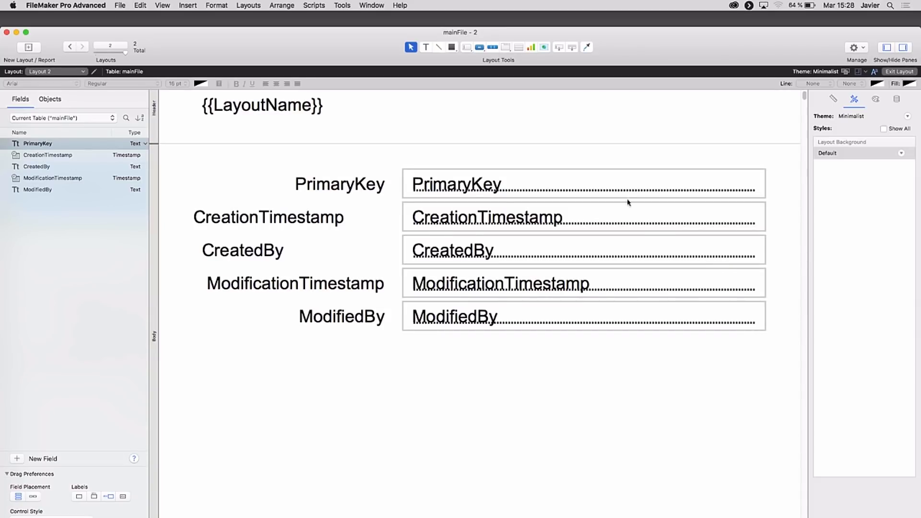
- Examine which edit box styles the Minimalist theme offers for each field on Layout 2
left_click(573, 186)
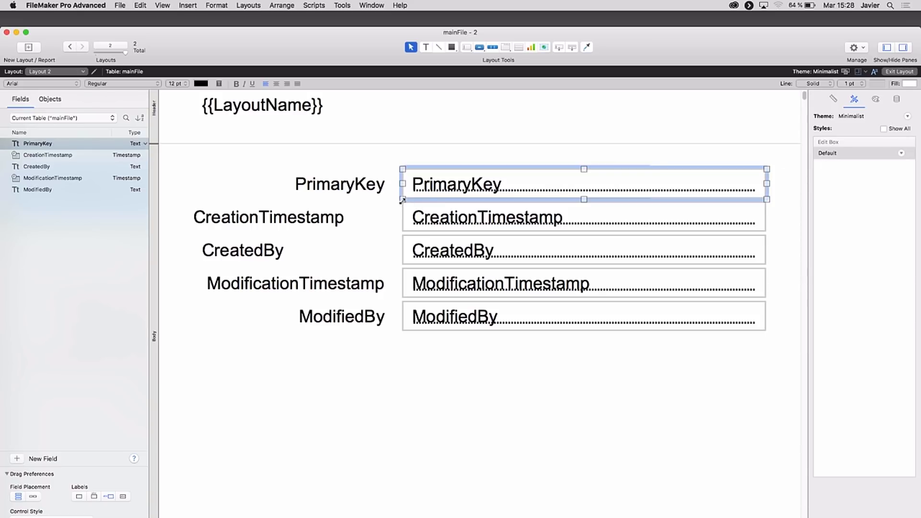
left_click(367, 191)
left_click(617, 232)
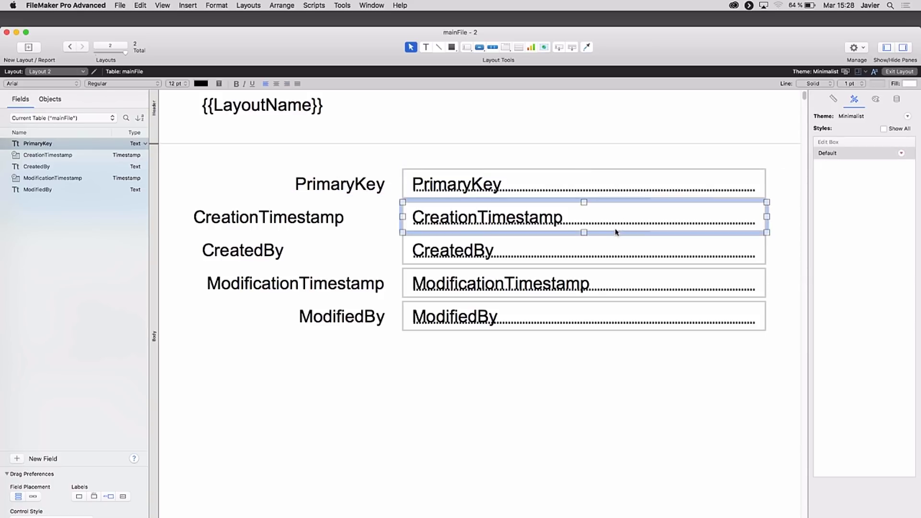
left_click(614, 257)
left_click(619, 287)
left_click(638, 320)
left_click(640, 287)
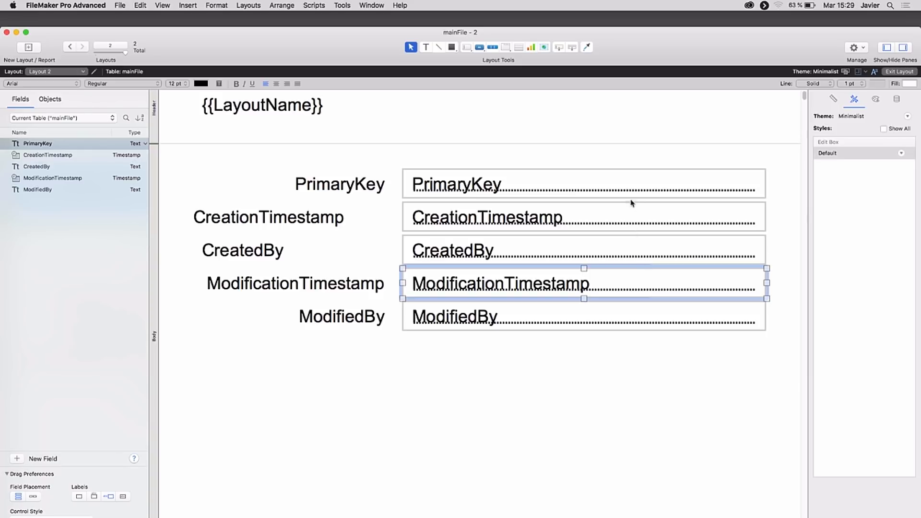
- Undo the theme change on Layout 2 to restore the previous custom theme
key("Tab")
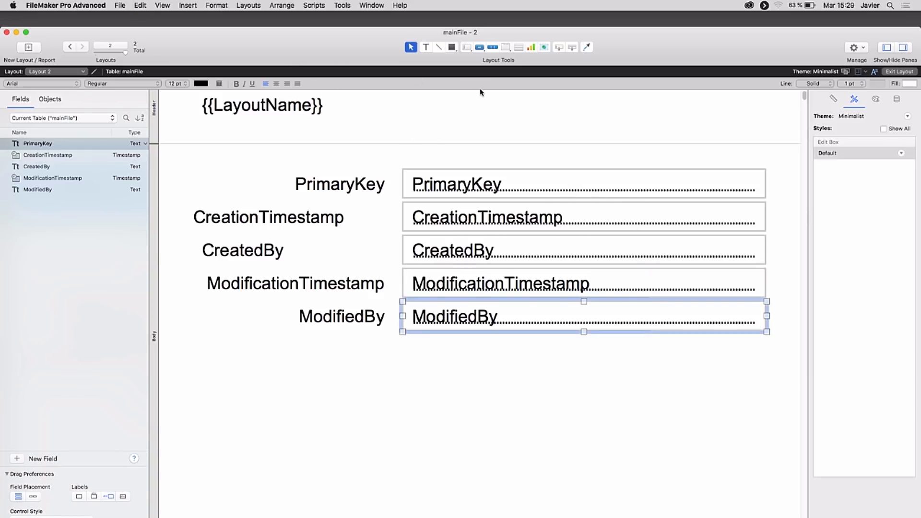
key("Tab")
key("Tab")
key("Tab")
key("Tab")
key("super+a")
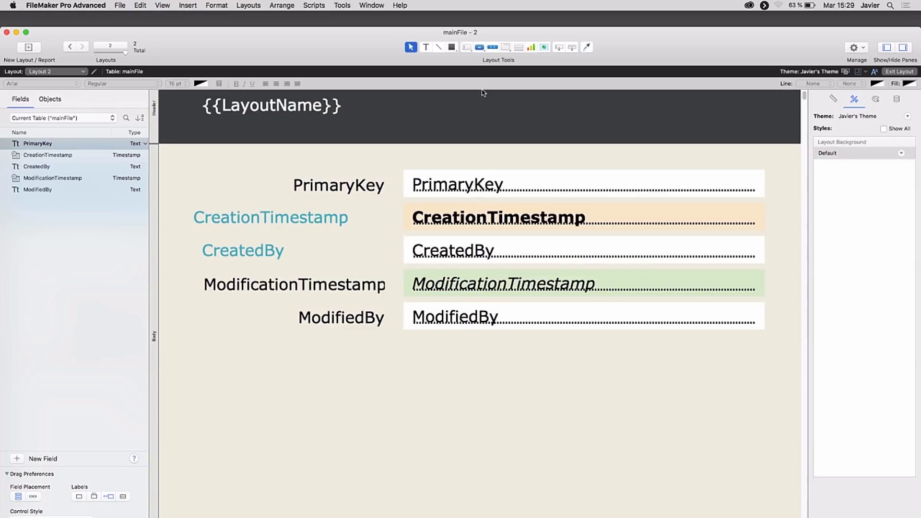
- With the PrimaryKey field selected, show all styles of the custom theme and examine the list for every object type
left_click(523, 182)
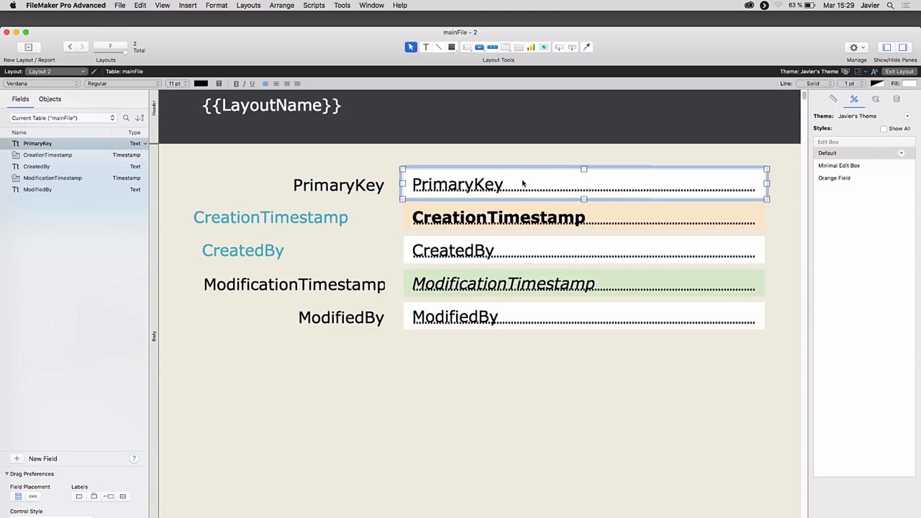
left_click_drag(662, 47, 570, 41)
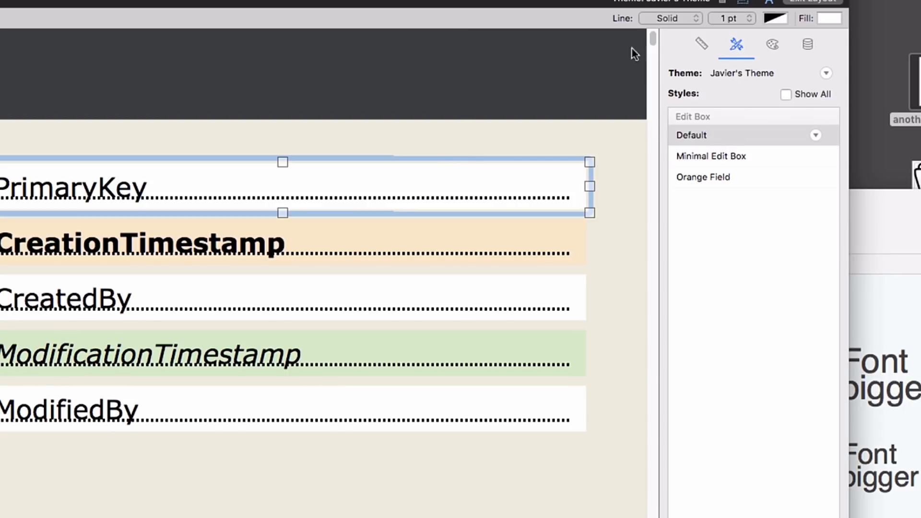
left_click(785, 99)
scroll(760, 175, "down", 3)
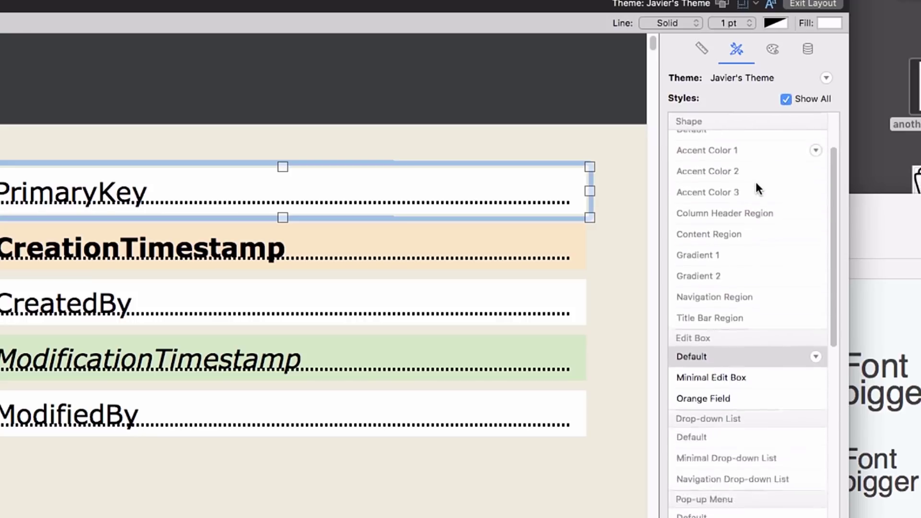
scroll(756, 182, "down", 15)
scroll(754, 180, "up", 8)
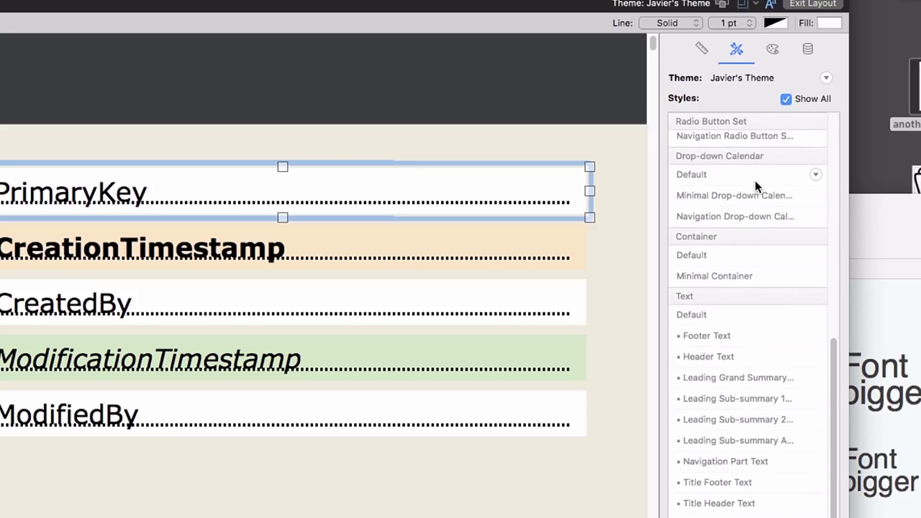
scroll(755, 183, "up", 10)
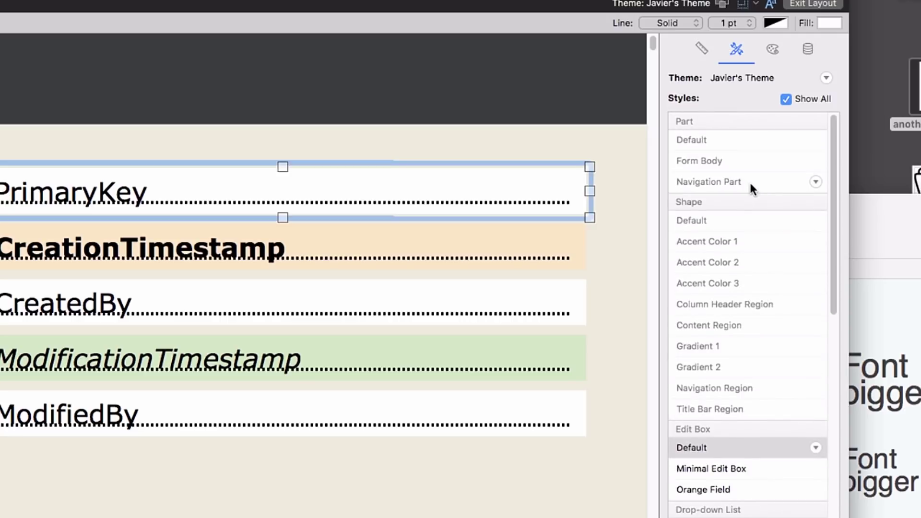
scroll(715, 210, "down", 1)
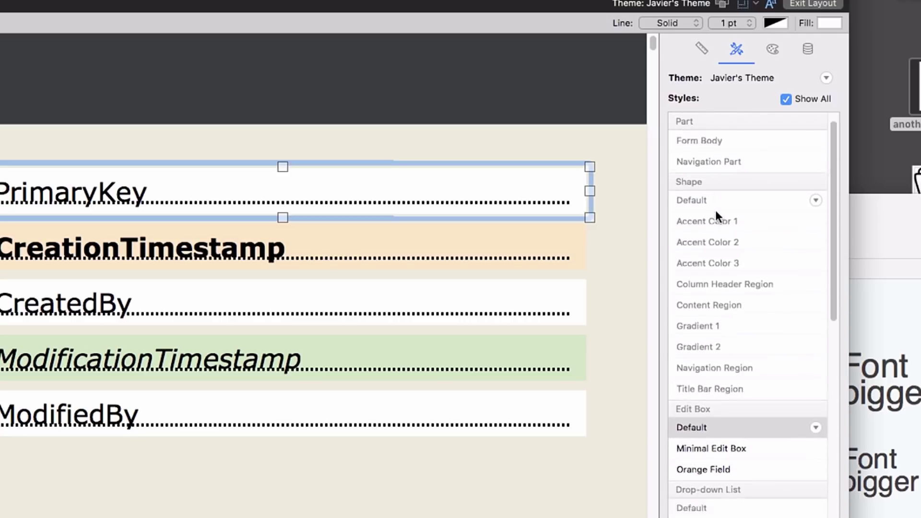
scroll(715, 211, "down", 10)
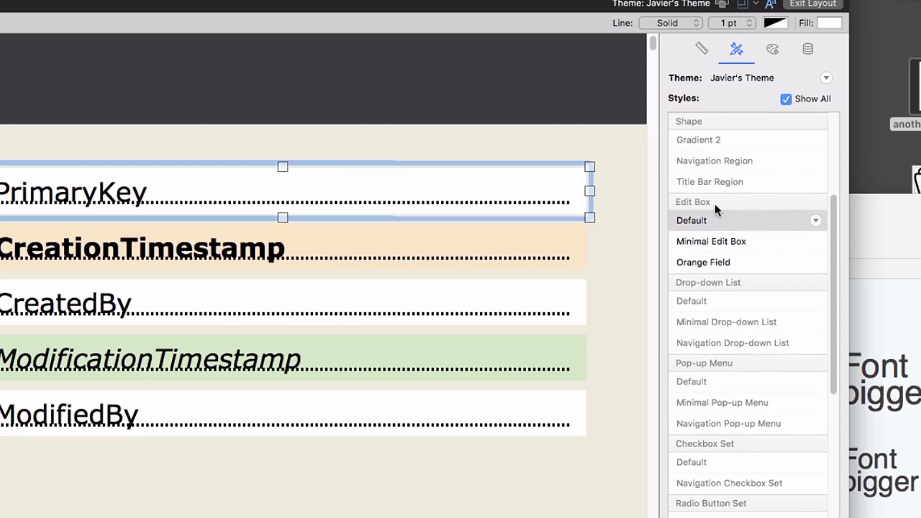
scroll(713, 304, "down", 3)
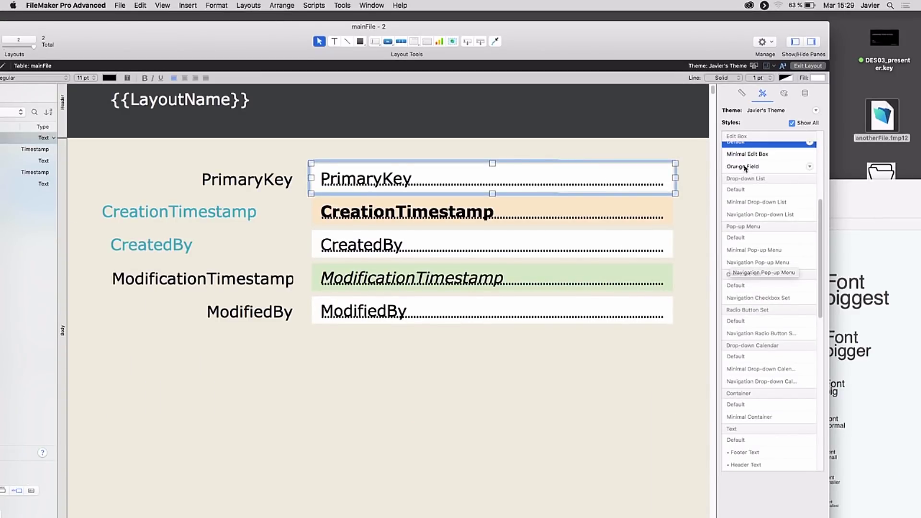
- Open the CreationTimestamp field's fill color in the appearance settings and add its FFE8CB swatch to the theme's color palette
left_click(783, 94)
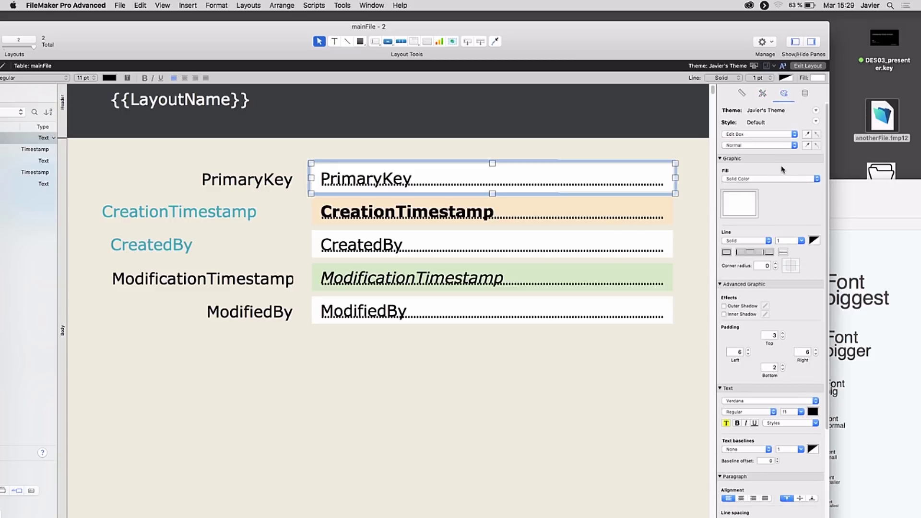
left_click(596, 211)
left_click(747, 208)
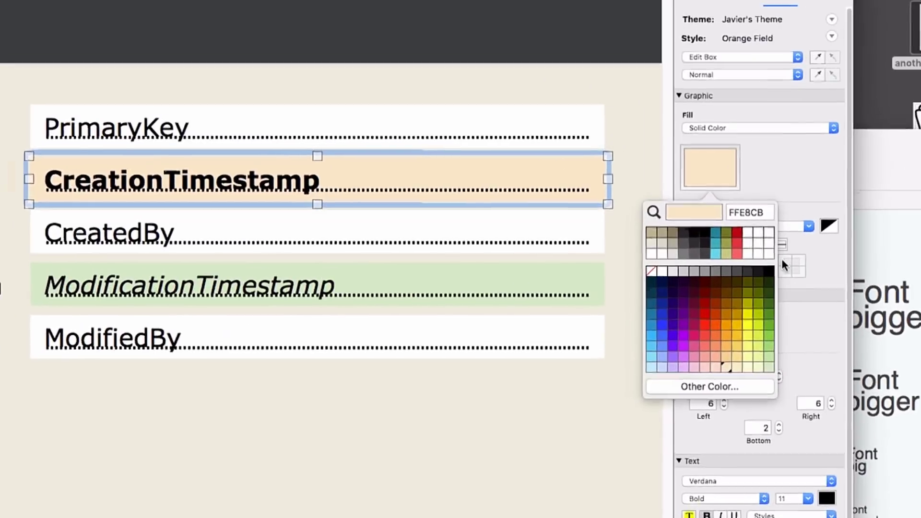
left_click(785, 263)
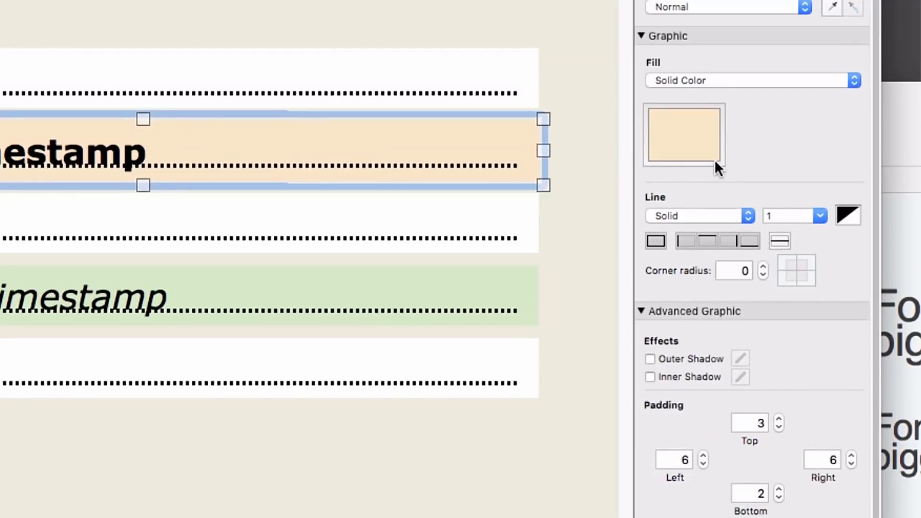
left_click(704, 142)
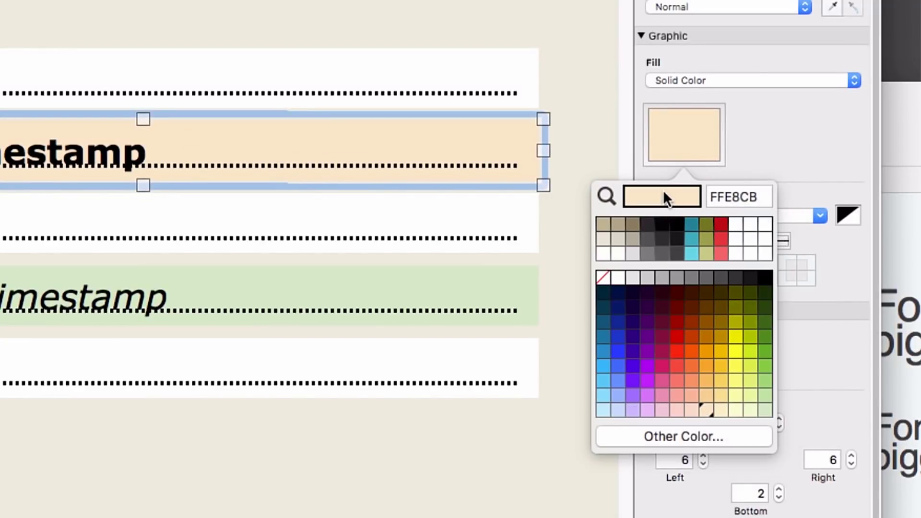
left_click_drag(665, 193, 736, 238)
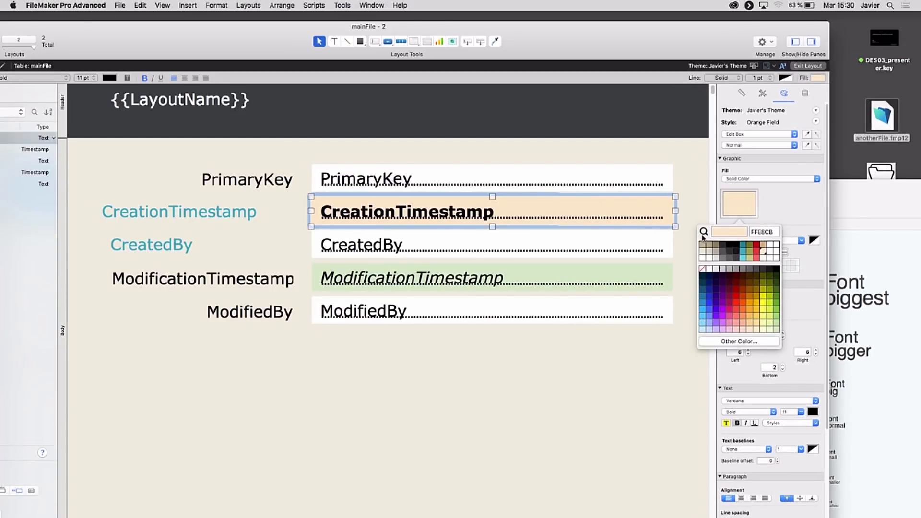
- Copy the CreationTimestamp field from Layout 1 in Layout mode and paste it below the existing fields on Layout 2
key("super+b")
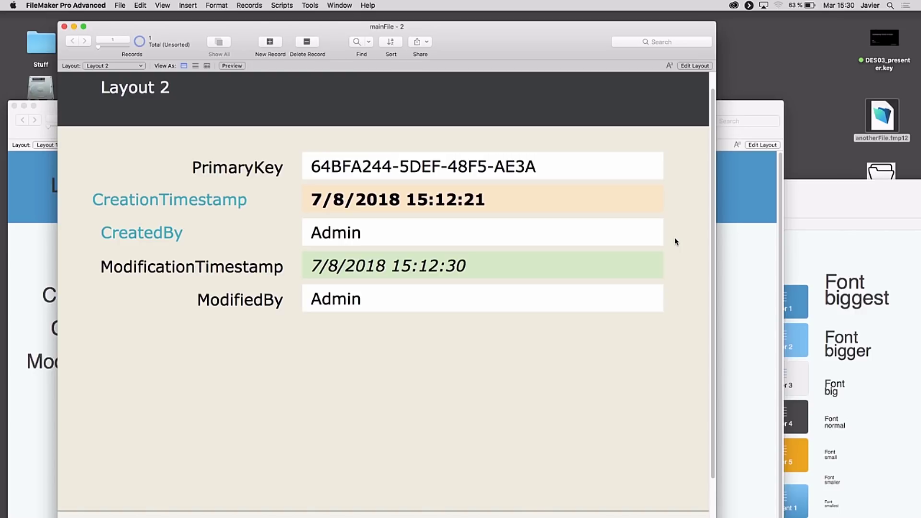
left_click(733, 109)
key("super+l")
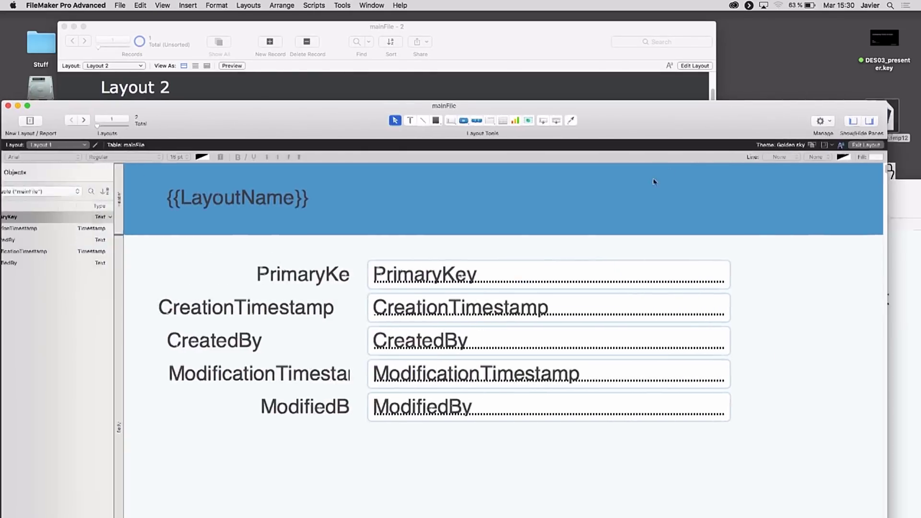
left_click(496, 314)
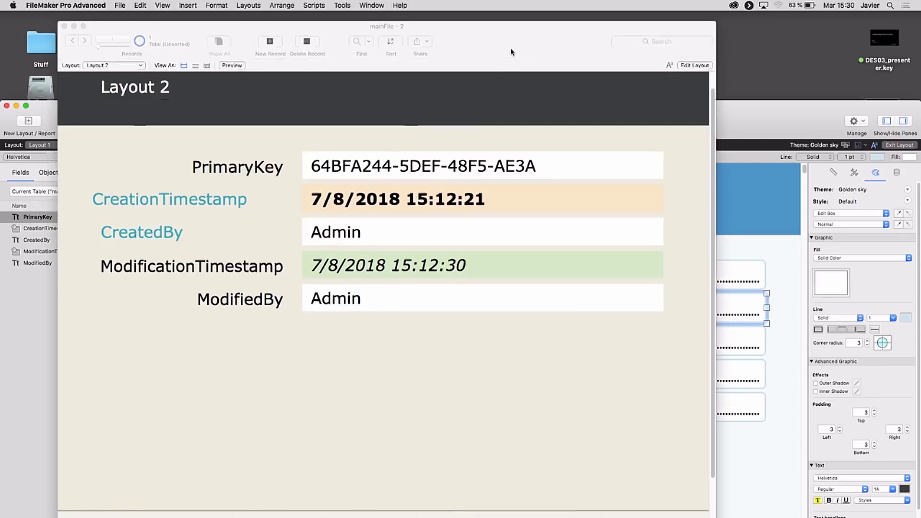
left_click(509, 65)
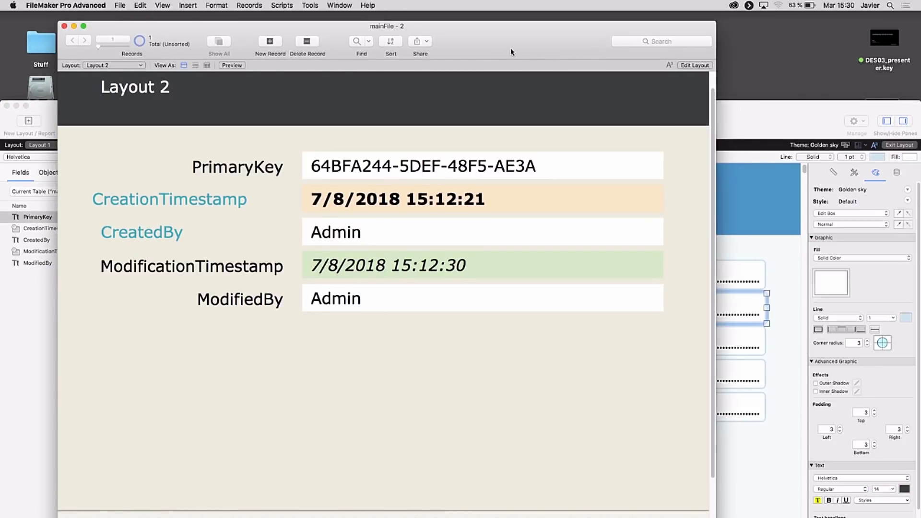
key("super+l")
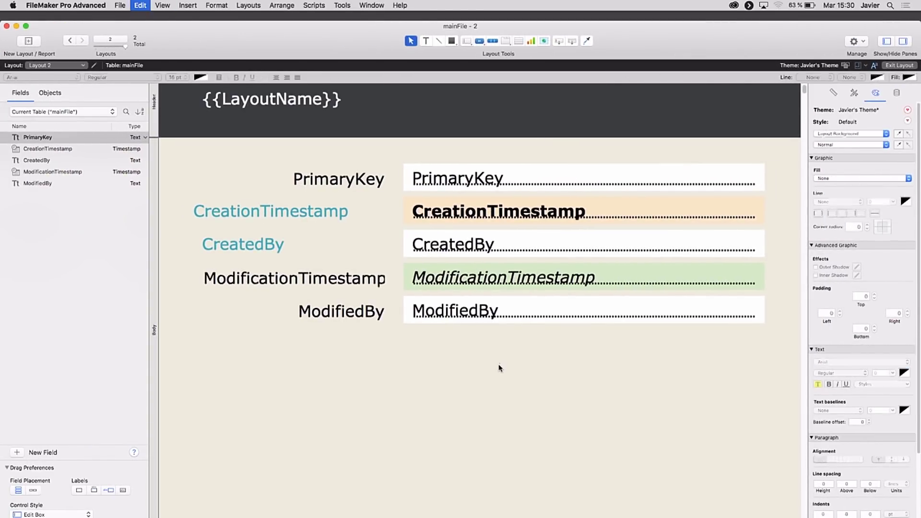
key("super+v")
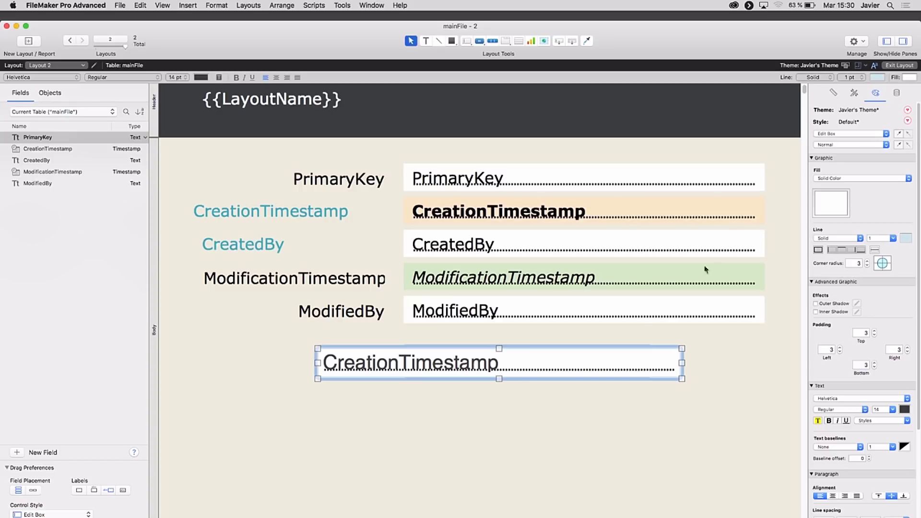
- Align the pasted CreationTimestamp field below the ModifiedBy field and compare the formatting of the two fields
left_click(635, 336)
left_click(564, 367)
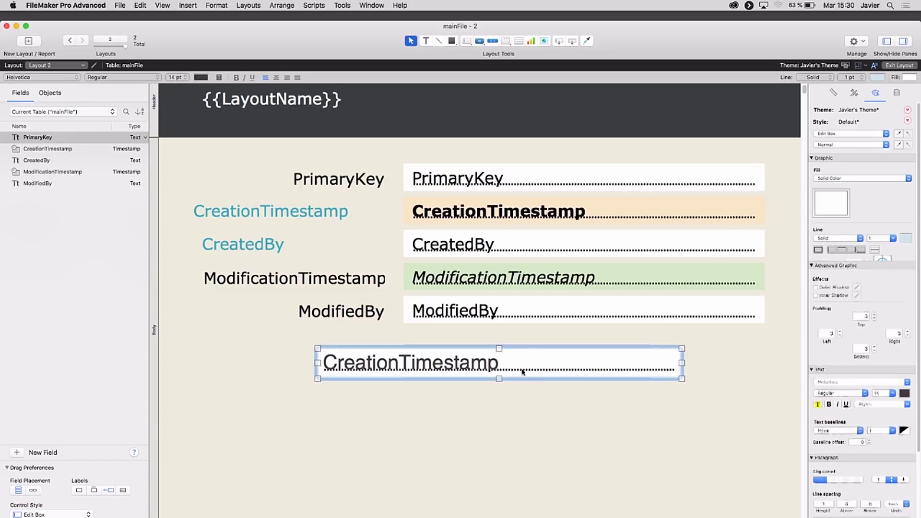
left_click_drag(427, 364, 509, 364)
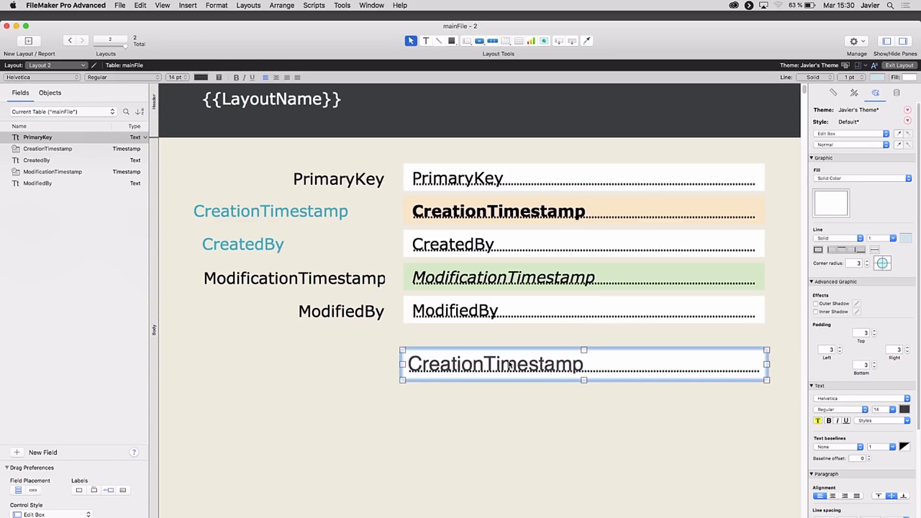
left_click(508, 314)
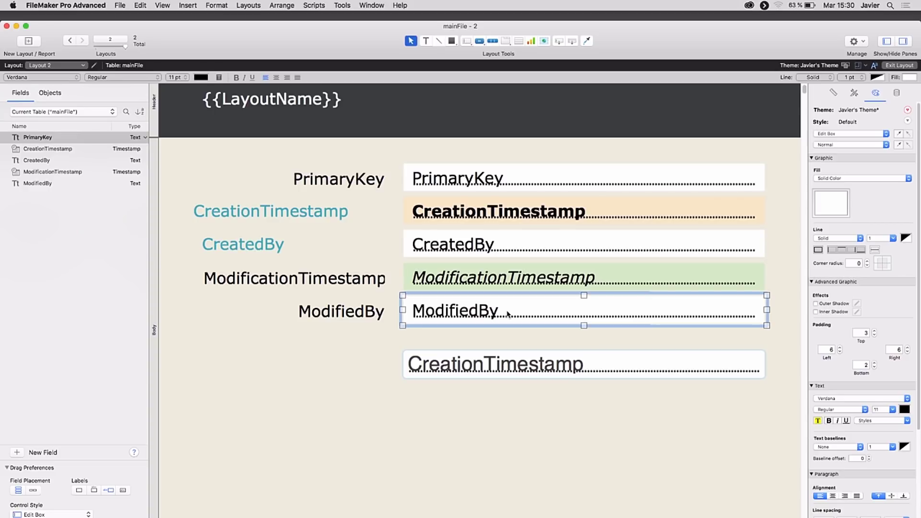
left_click(531, 376)
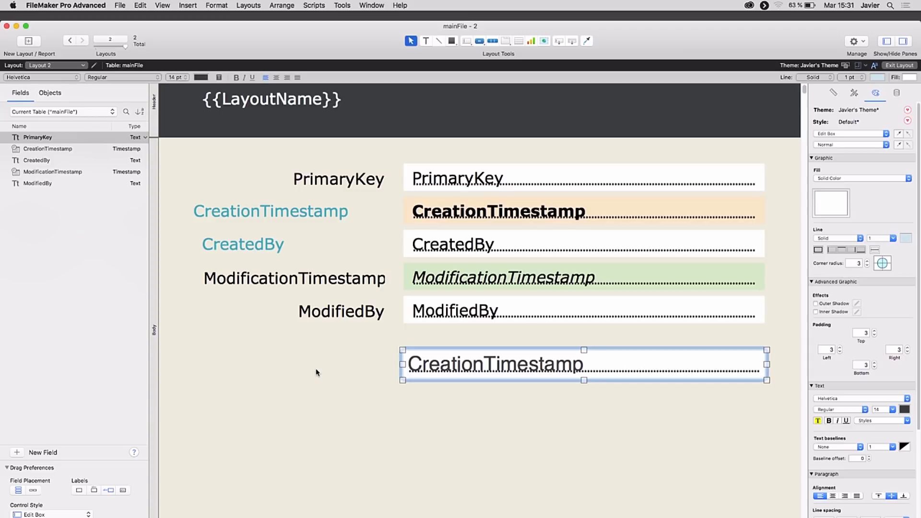
- Apply the custom Golden sky theme to Layout 2 and discard the current theme's unsaved changes
left_click(845, 66)
left_click(487, 142)
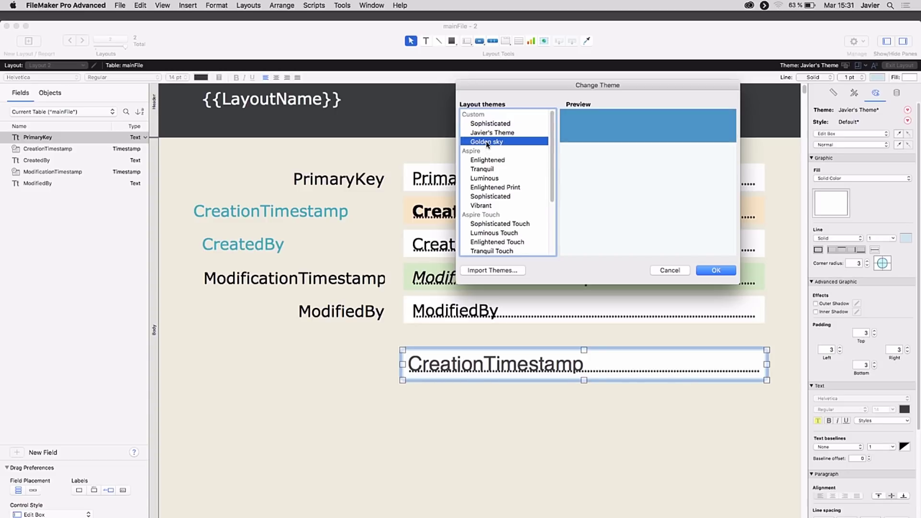
left_click(722, 271)
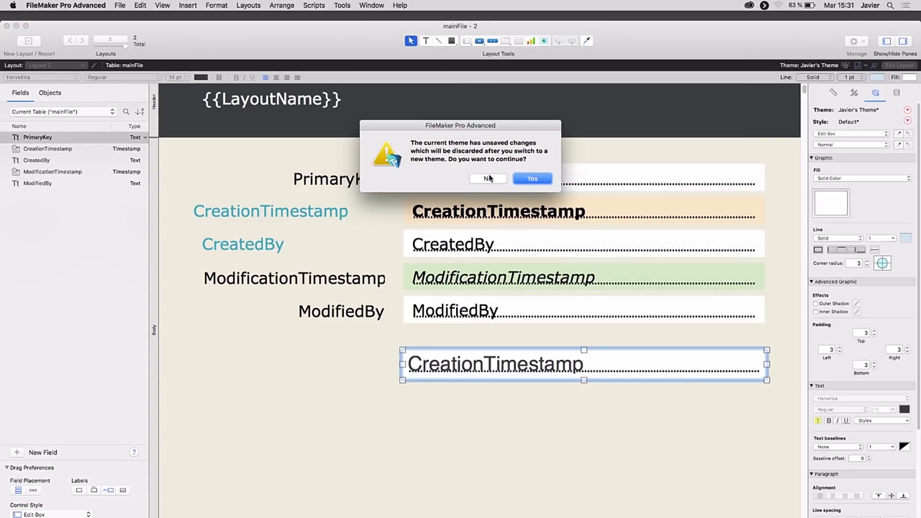
left_click(532, 178)
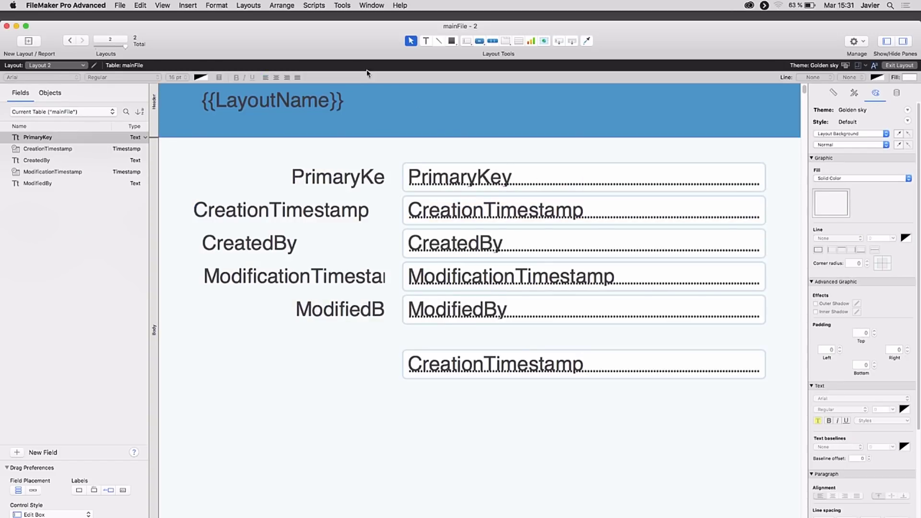
- Draw a button below the fields on Layout 1 in Layout mode and list the theme's button styles
key("super+m")
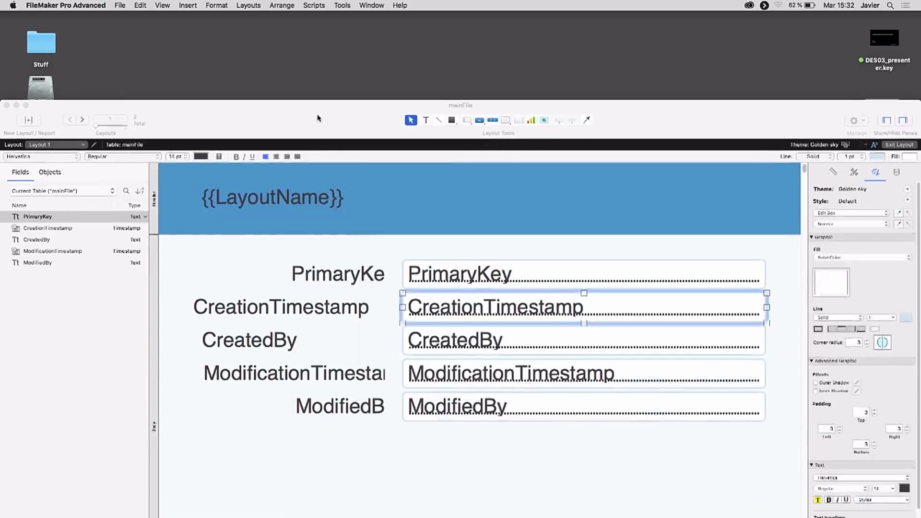
left_click_drag(317, 114, 332, 24)
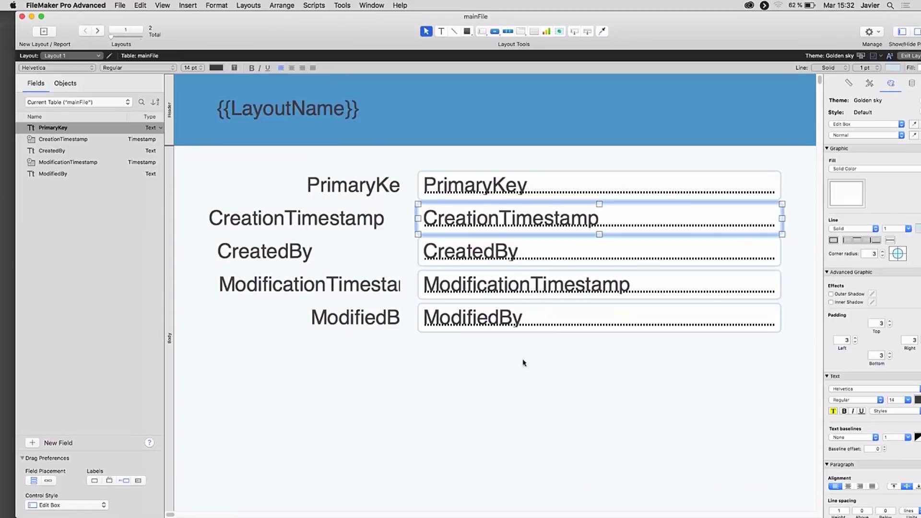
key("super+m")
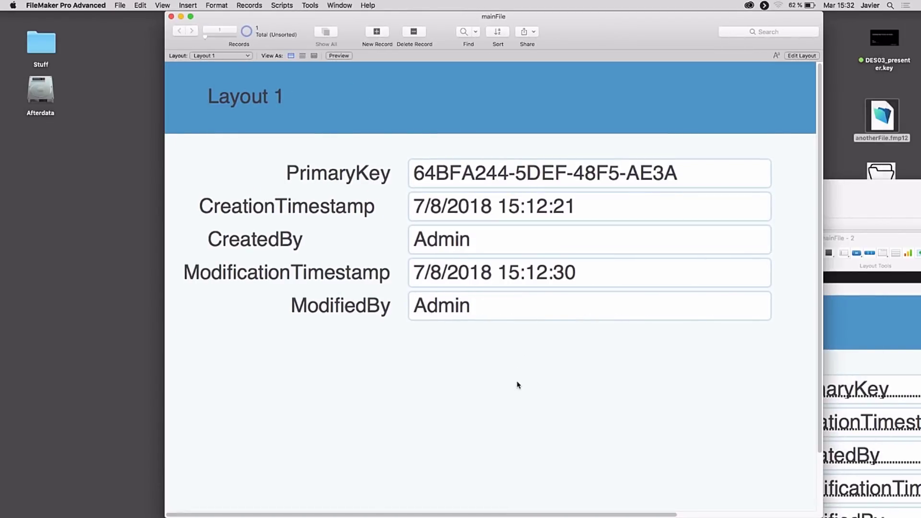
key("super+l")
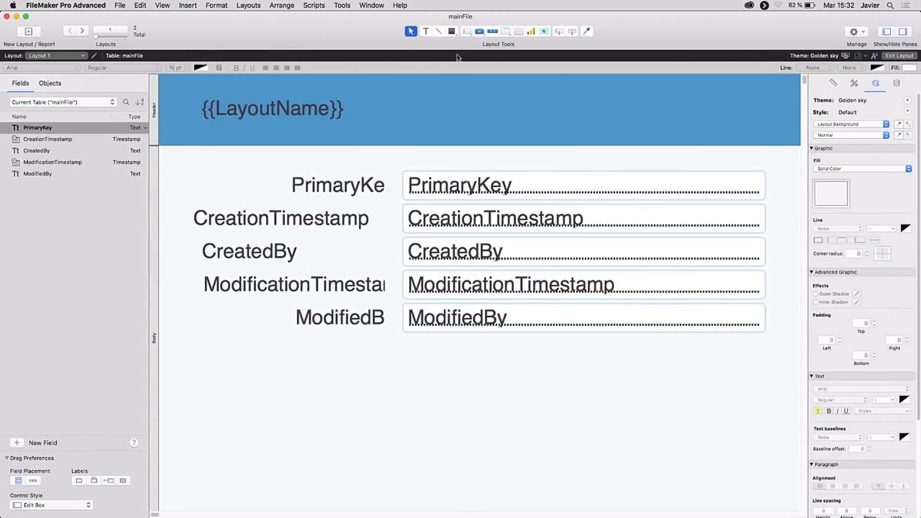
left_click(478, 33)
left_click_drag(227, 368, 386, 440)
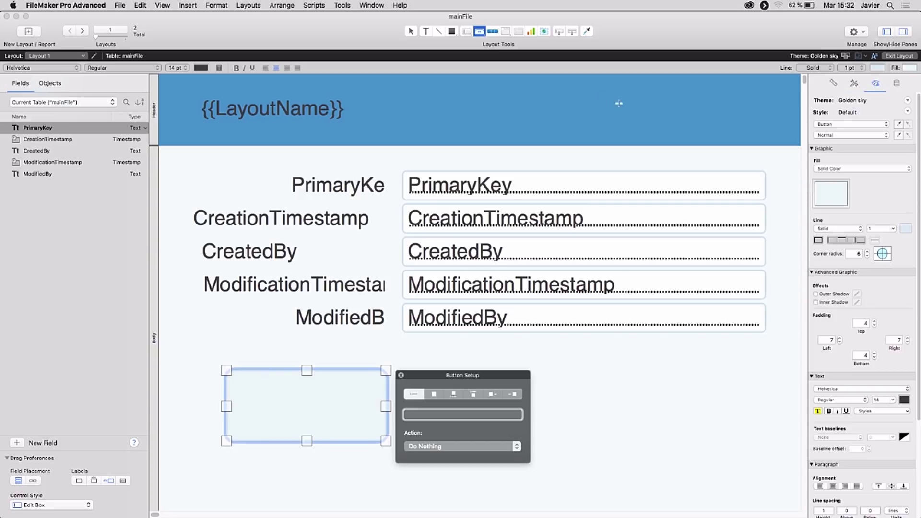
left_click(855, 83)
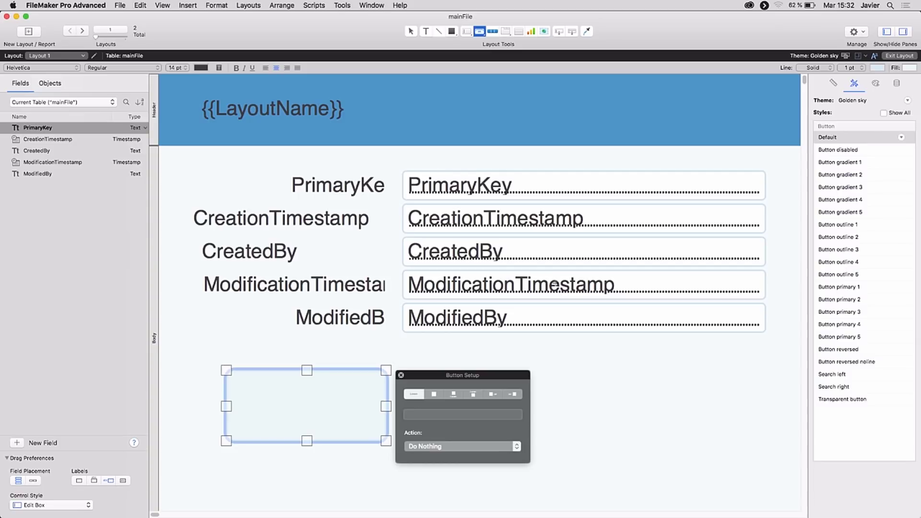
- Set the new button to an icon-only label with the solid circled plus icon at 34 pt
left_click(433, 386)
left_click_drag(436, 376, 448, 223)
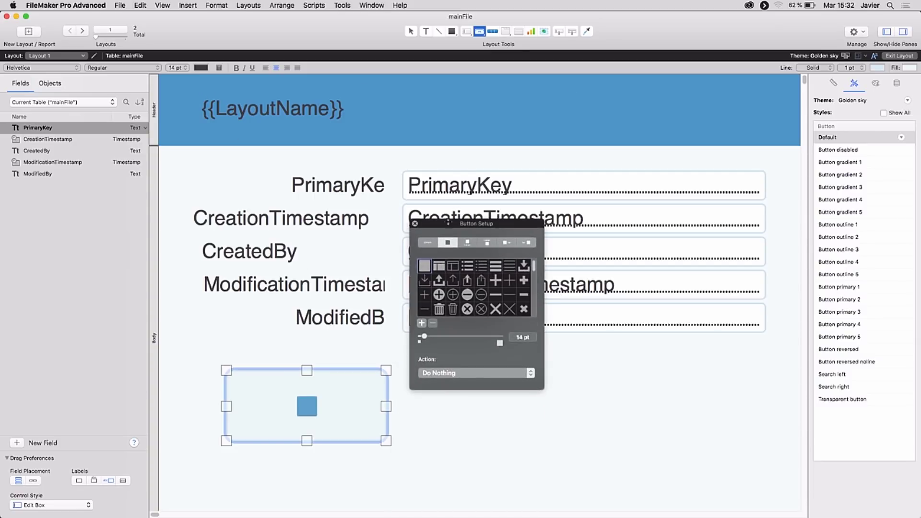
left_click(438, 295)
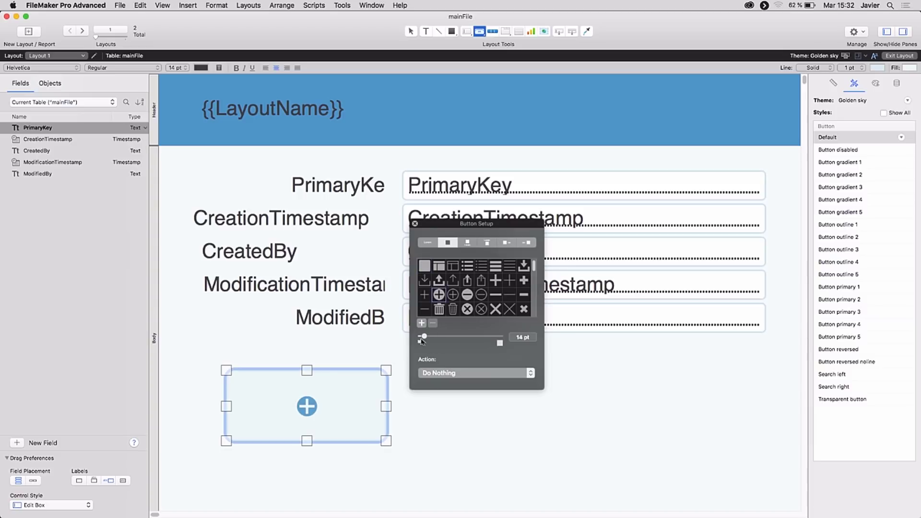
left_click_drag(422, 339, 439, 336)
left_click_drag(440, 337, 437, 336)
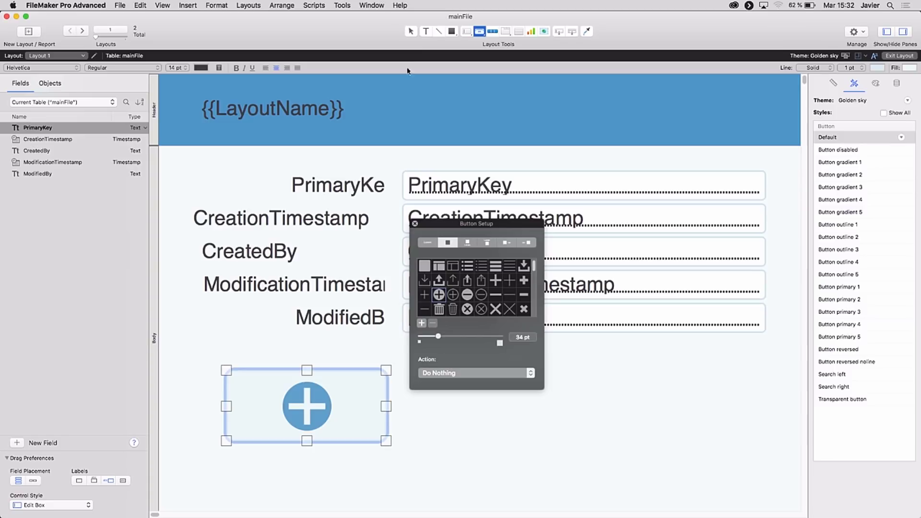
- Place two copies of the plus button beside it to form a row of three below the fields
left_click(410, 32)
left_click(345, 407)
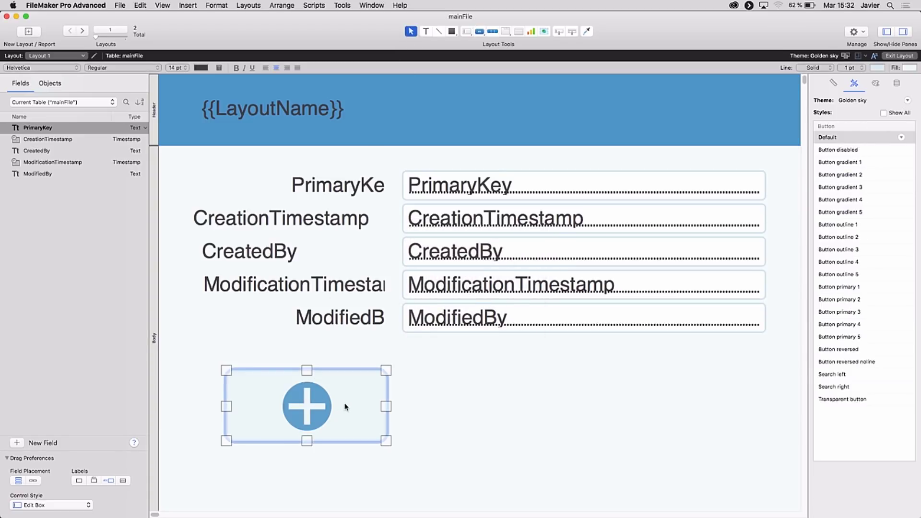
left_click_drag(345, 406, 680, 406)
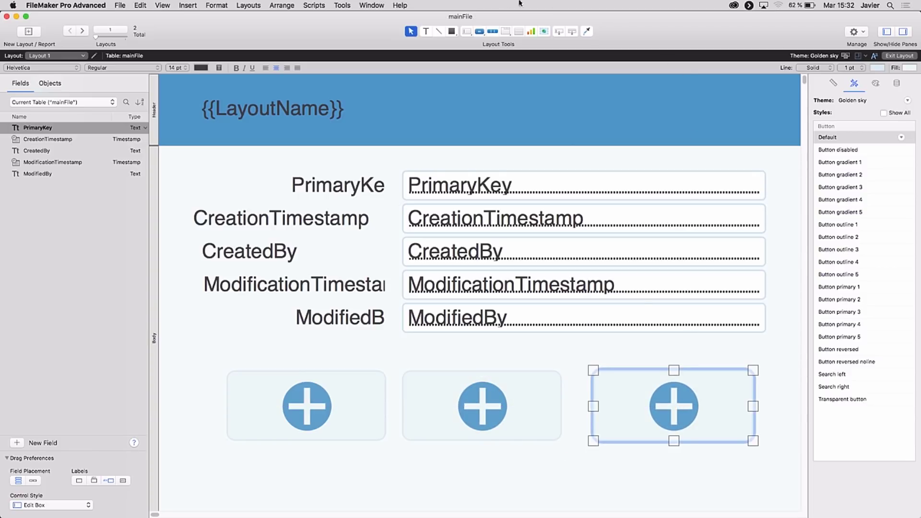
- Bring the Layout 2 window (mainFile - 2) forward and paste a copy of the plus button below the field labels
left_click(371, 5)
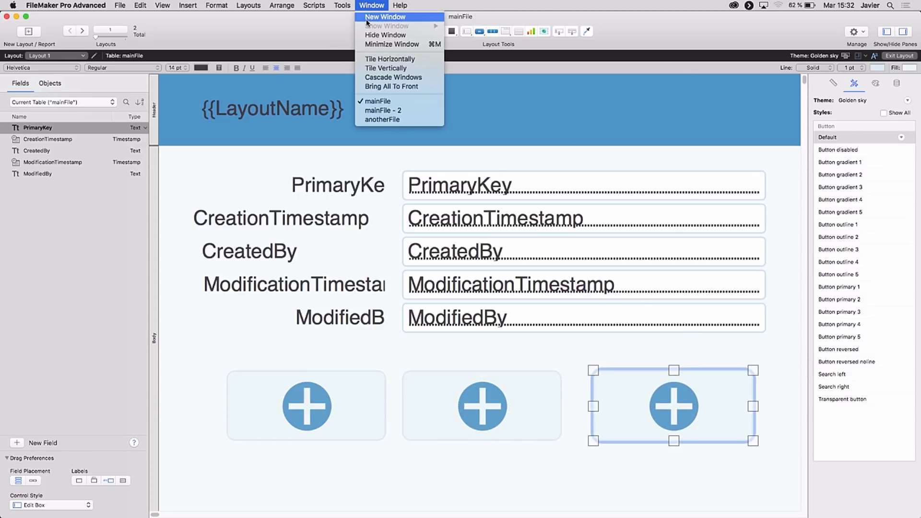
left_click(389, 110)
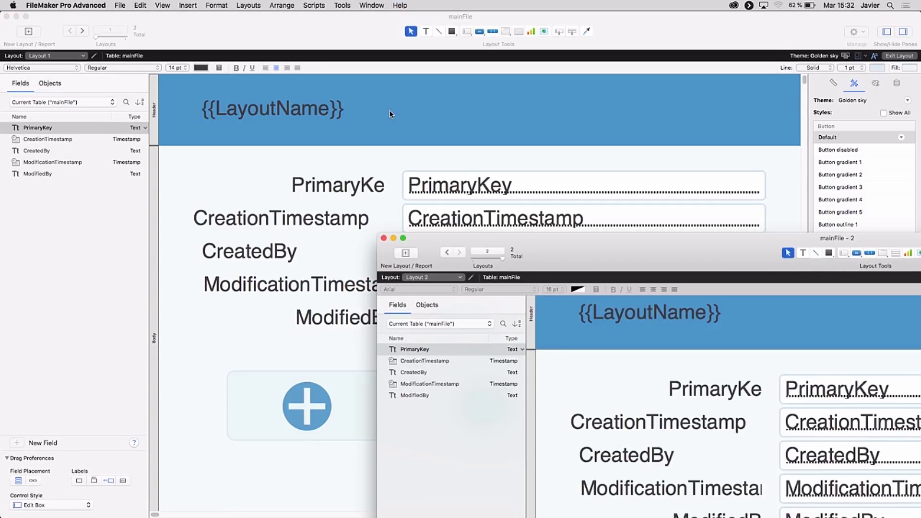
left_click_drag(575, 248, 366, 98)
double_click(366, 99)
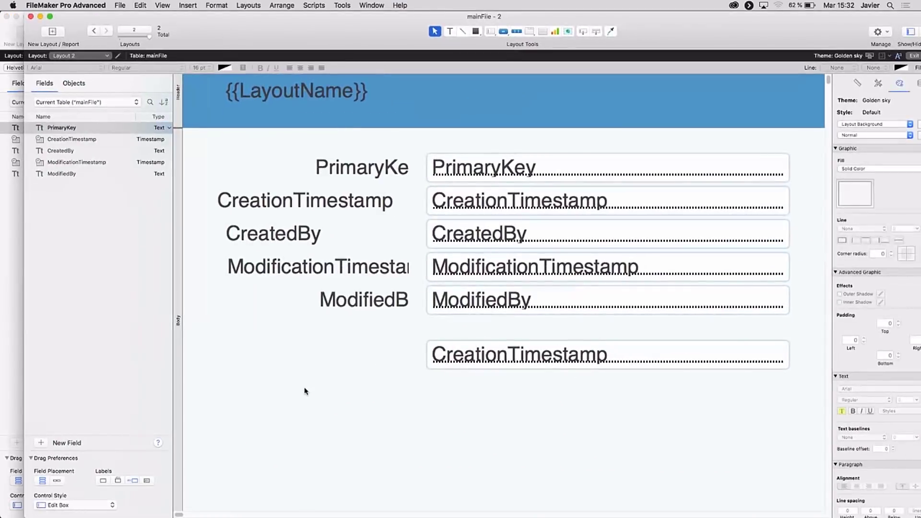
key("super+v")
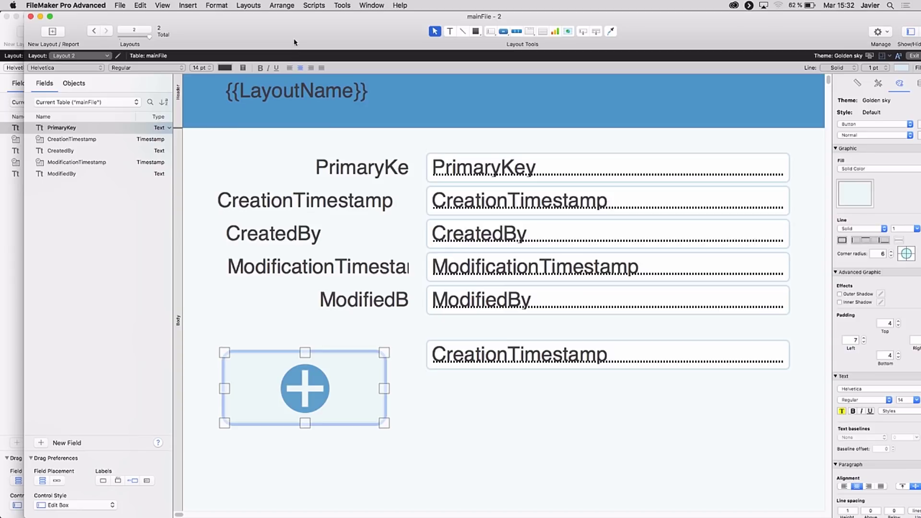
- View Layout 2 and Layout 1 in Browse mode with their windows beside each other to compare the plus buttons
key("super+b")
left_click_drag(282, 24, 824, 33)
left_click(672, 33)
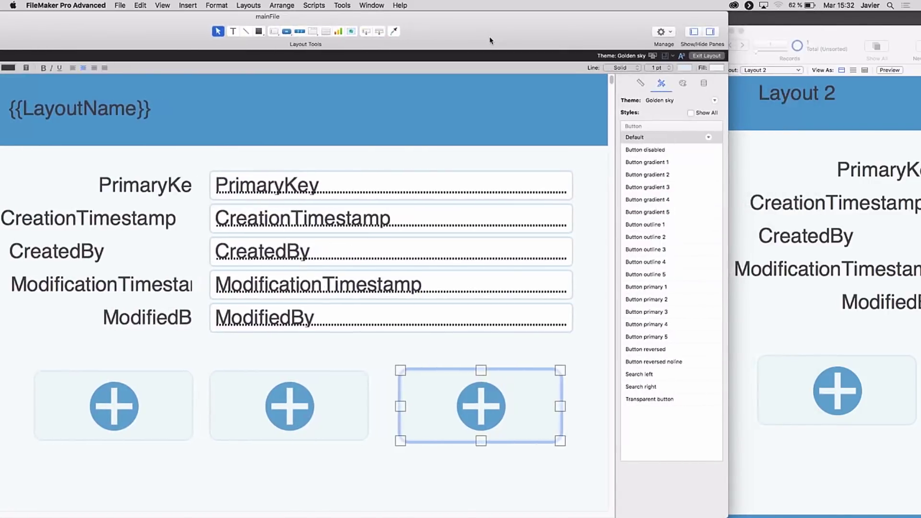
key("super+b")
left_click_drag(435, 30, 532, 24)
- Change the icon of the third button on Layout 1 to the solid circled minus in Layout mode
key("super+l")
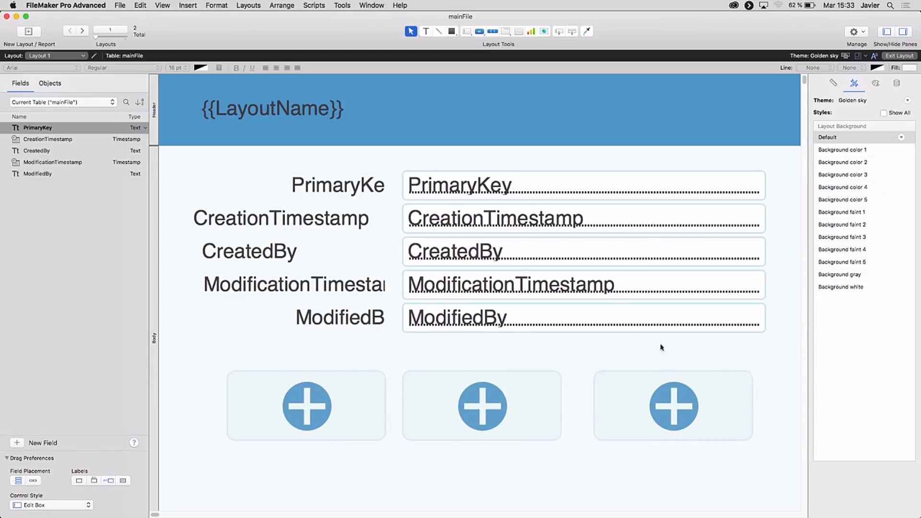
left_click(670, 413)
double_click(670, 412)
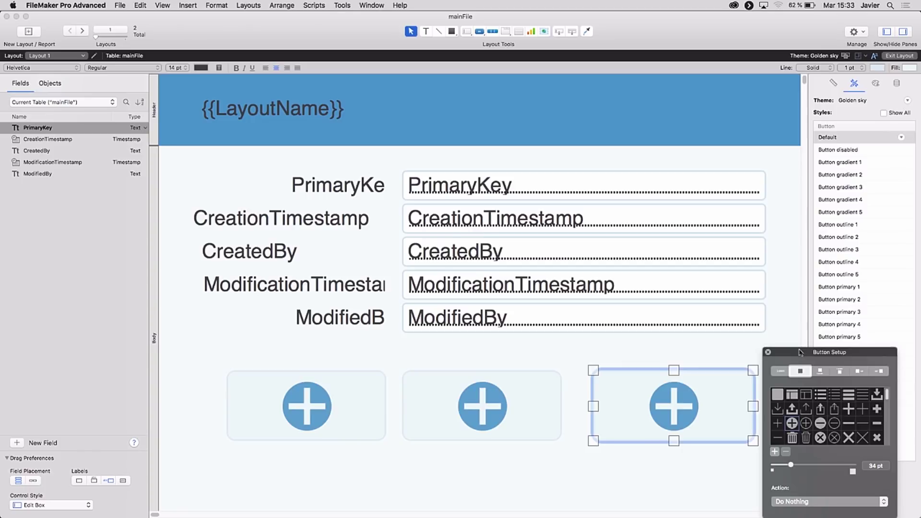
left_click_drag(796, 352, 729, 474)
left_click(462, 254)
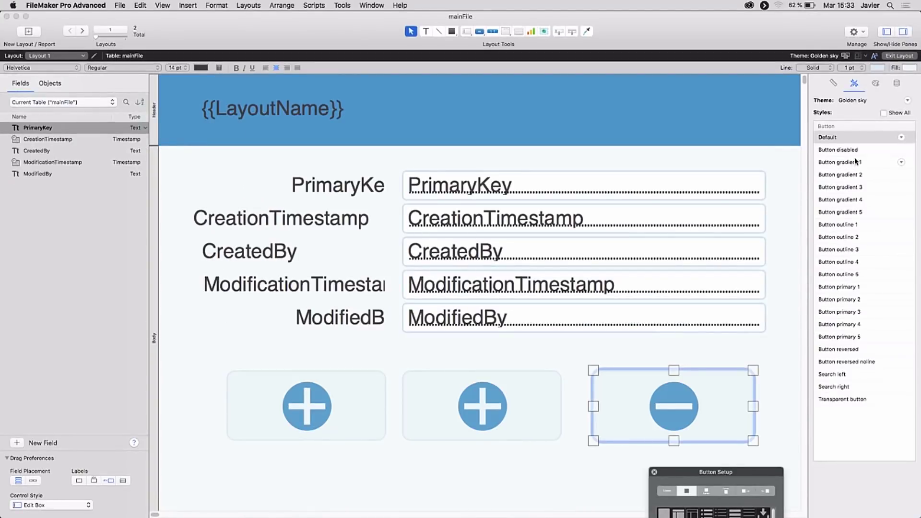
left_click(754, 354)
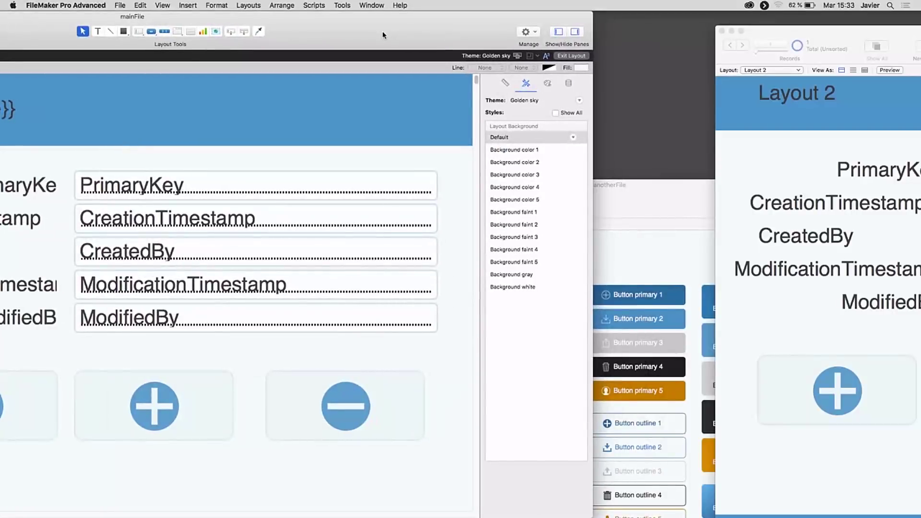
- Reposition the Layout 1 and Layout 2 windows to compare the buttons on the two layouts
left_click_drag(841, 30, 533, 31)
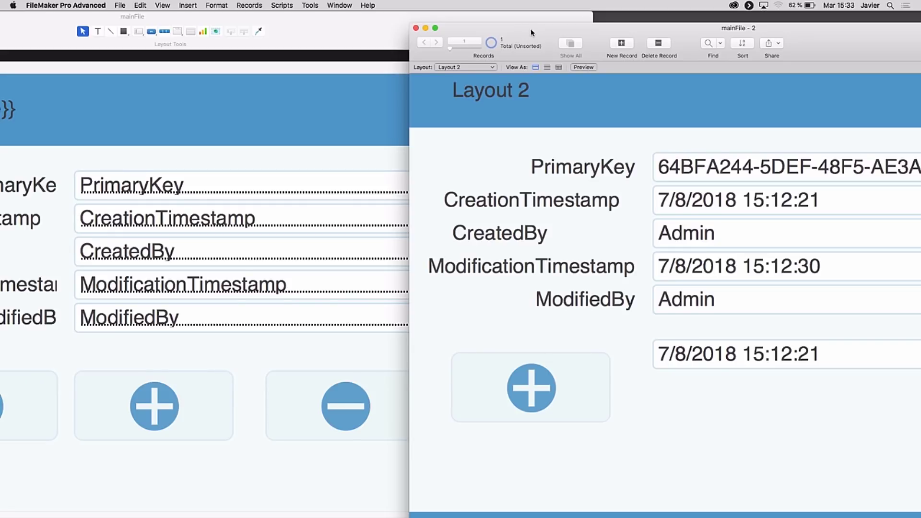
left_click_drag(525, 27, 586, 27)
left_click(405, 23)
left_click_drag(405, 21, 694, 22)
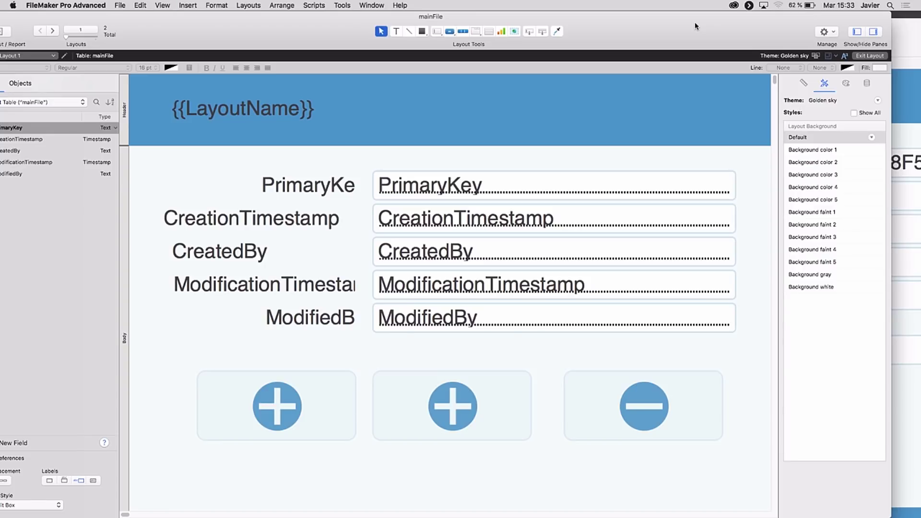
- Select the three buttons on Layout 1 and switch the middle one to an empty text-only label
left_click(653, 403)
left_click_drag(659, 33, 523, 35)
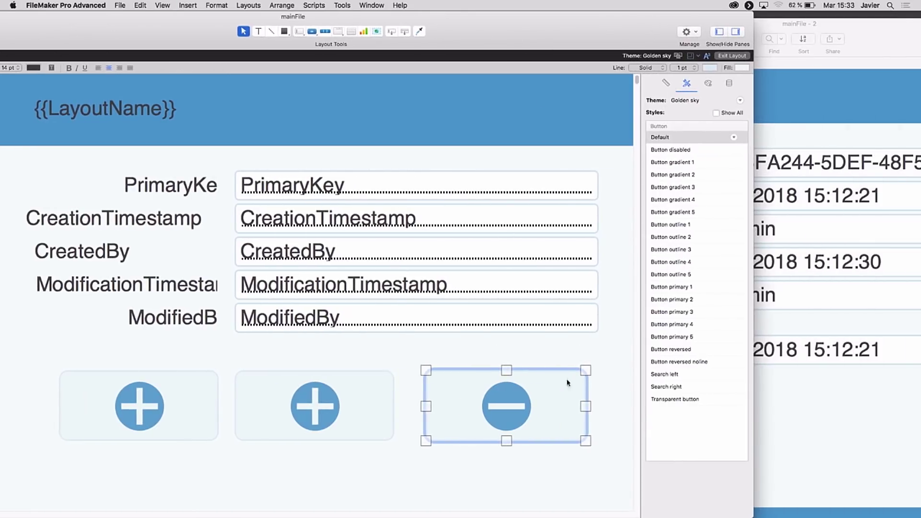
left_click(331, 408, "shift")
left_click(192, 398, "shift")
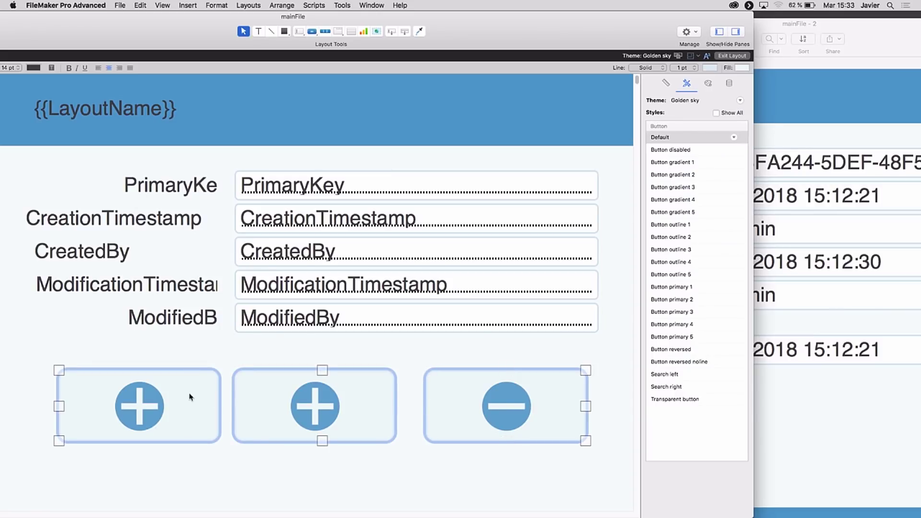
double_click(319, 407)
left_click(422, 371)
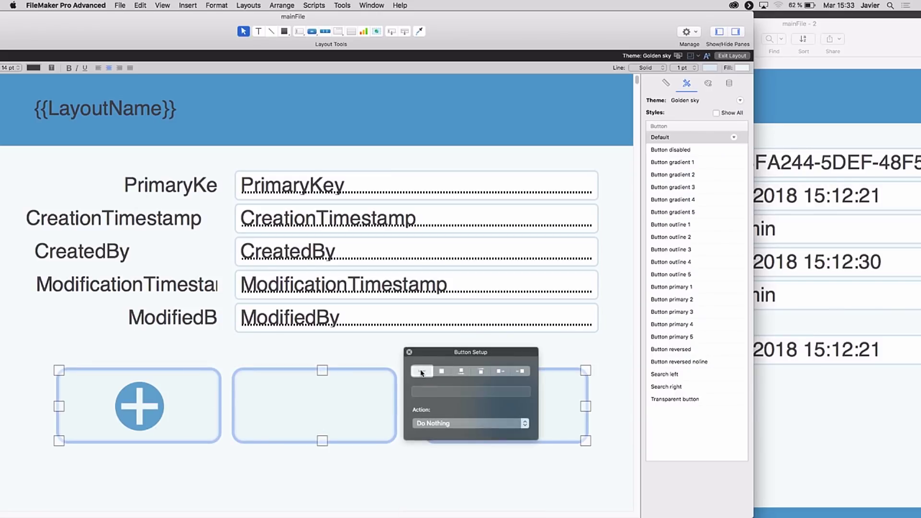
left_click(409, 352)
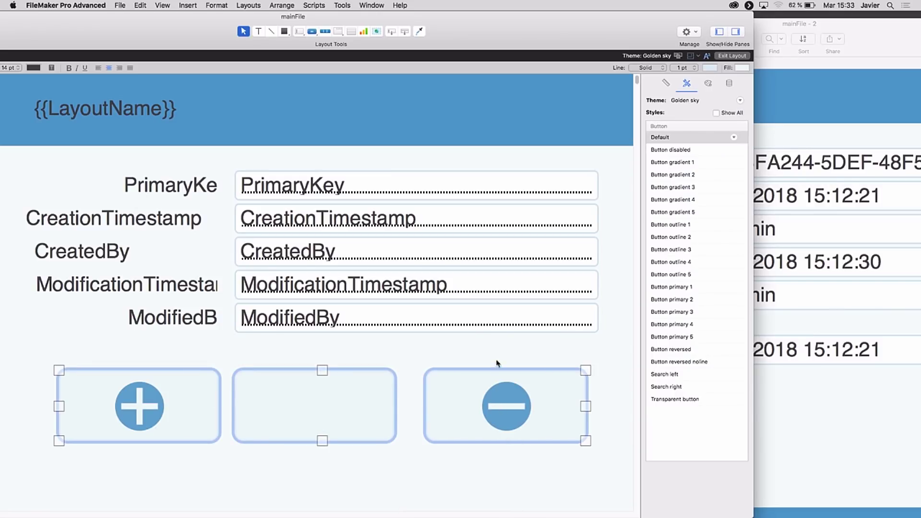
- Switch the third and first buttons on Layout 1 to empty text-only labels and return the layout to Browse mode
left_click(517, 410)
double_click(517, 410)
left_click(612, 371)
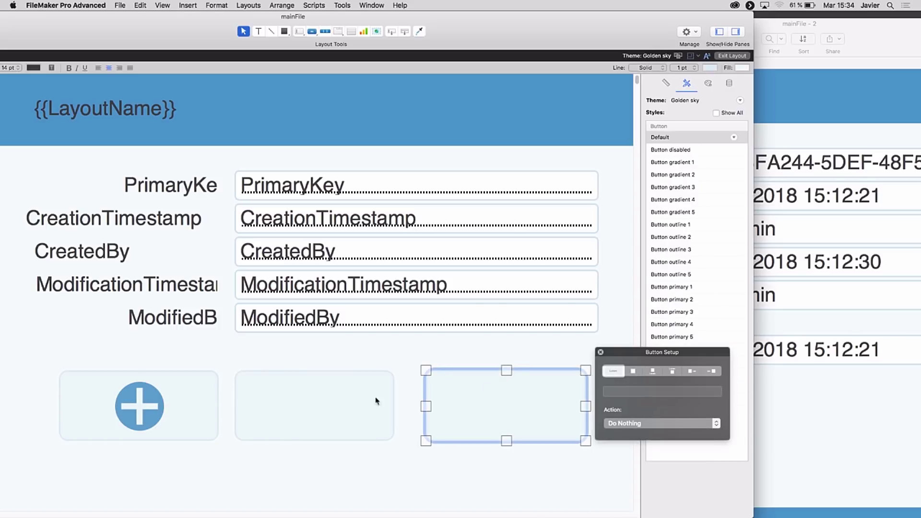
double_click(159, 407)
left_click(246, 370)
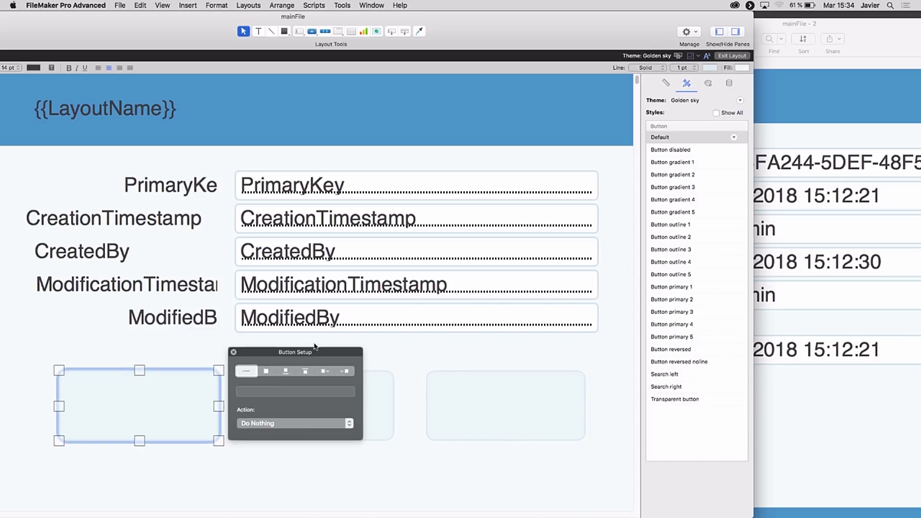
left_click(399, 352)
key("super+b")
- Switch the plus button on Layout 2 to an empty text-only label and return the layout to Browse mode
left_click(815, 443)
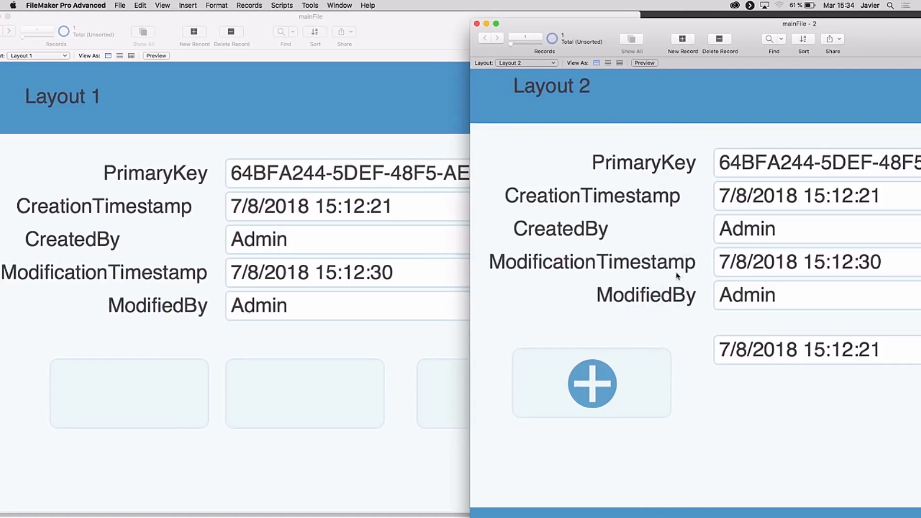
key("super+l")
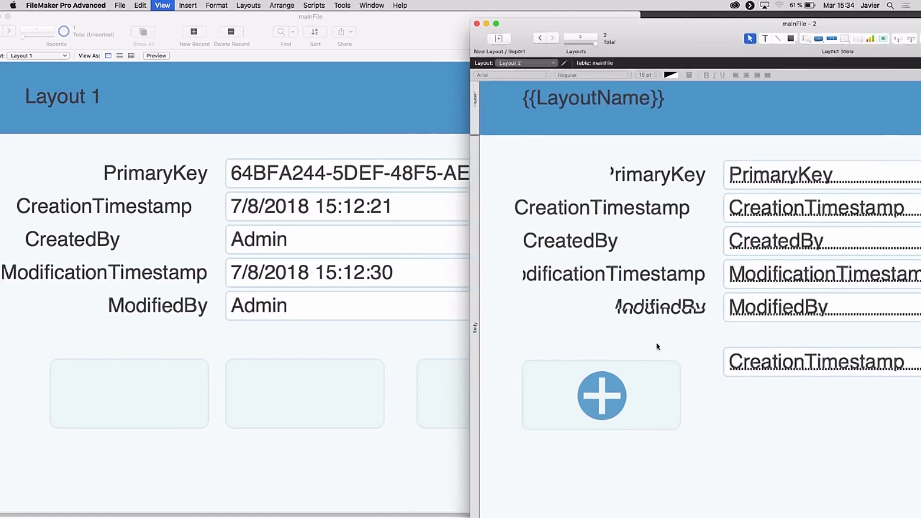
left_click(330, 397)
double_click(296, 396)
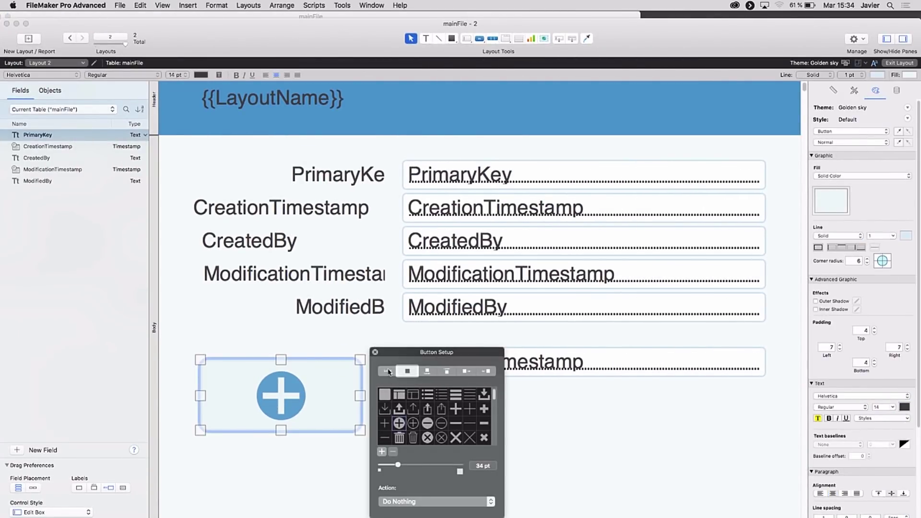
left_click(388, 371)
key("super+b")
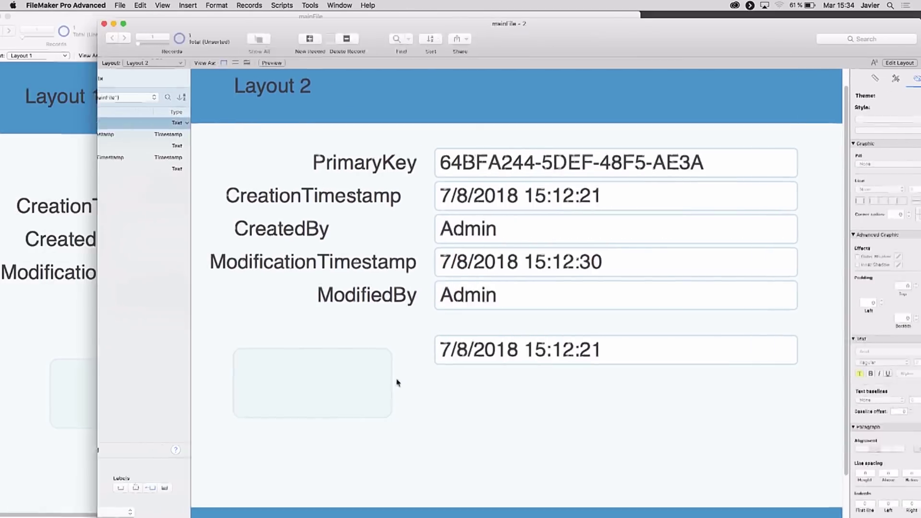
- Fill the first button on Layout 1 with the image Documents.png, using Scale to Fit
left_click(235, 19)
left_click_drag(281, 19, 306, 19)
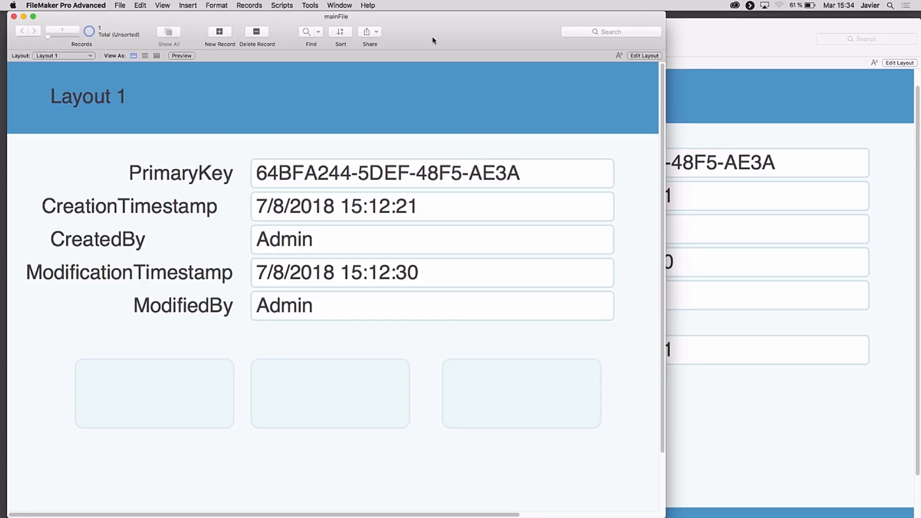
key("super+l")
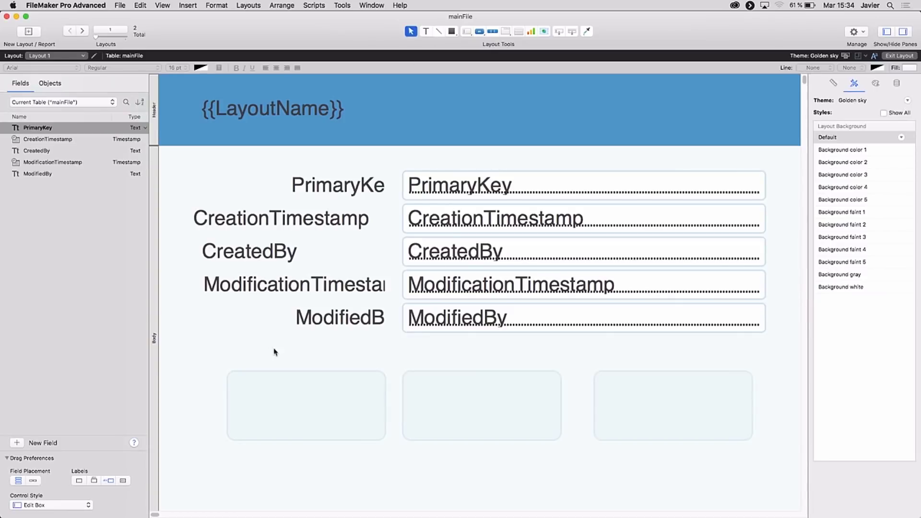
left_click(316, 405)
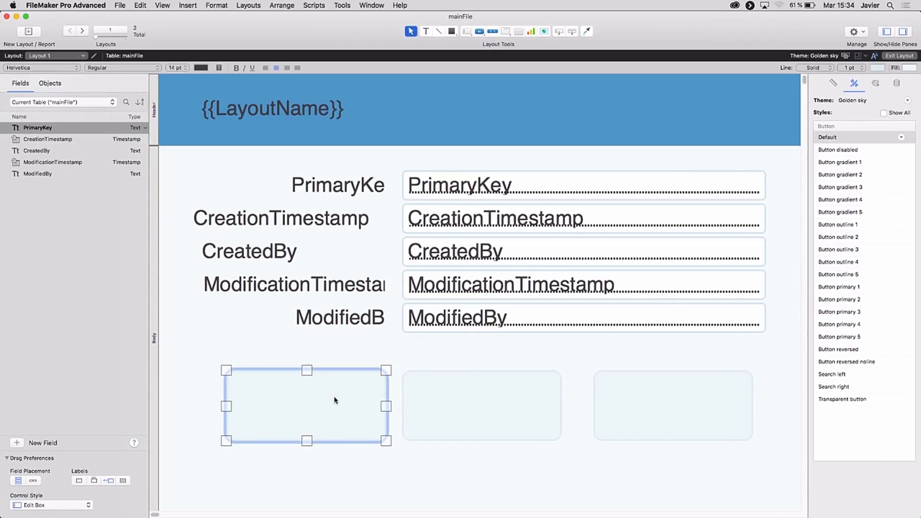
left_click(875, 84)
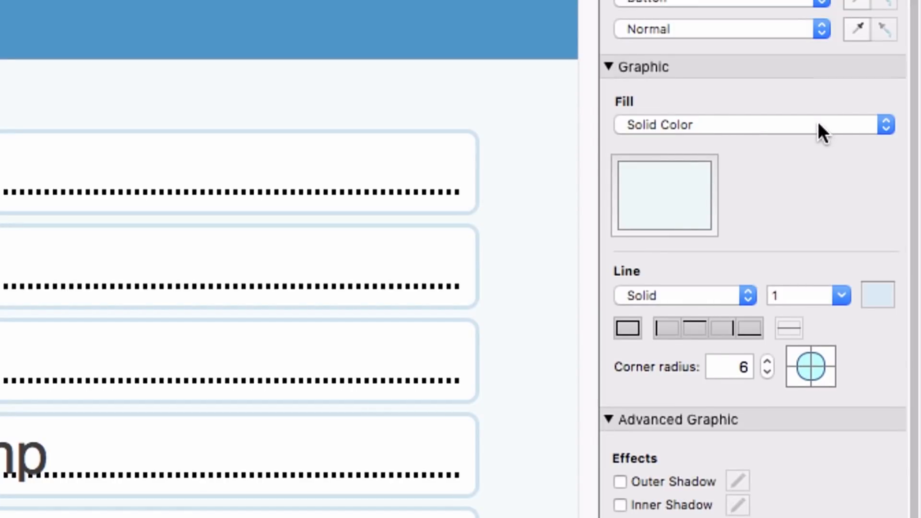
left_click(882, 131)
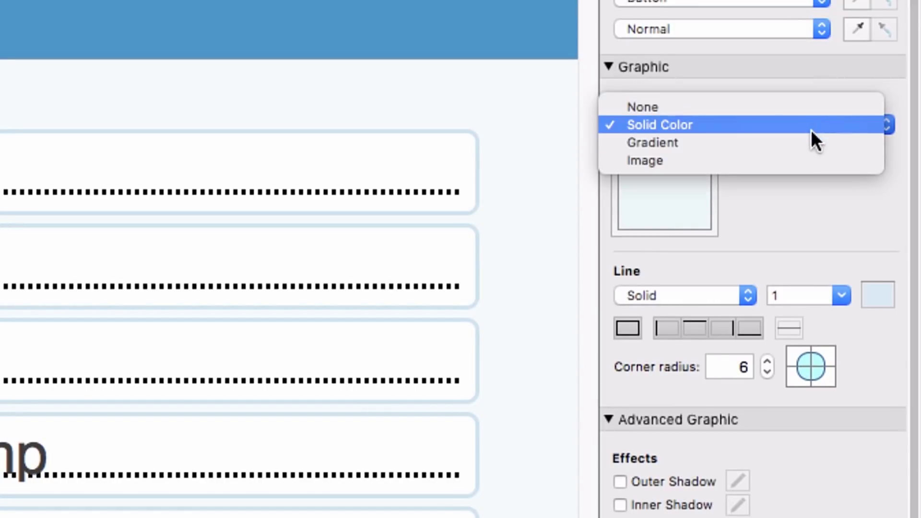
left_click(796, 157)
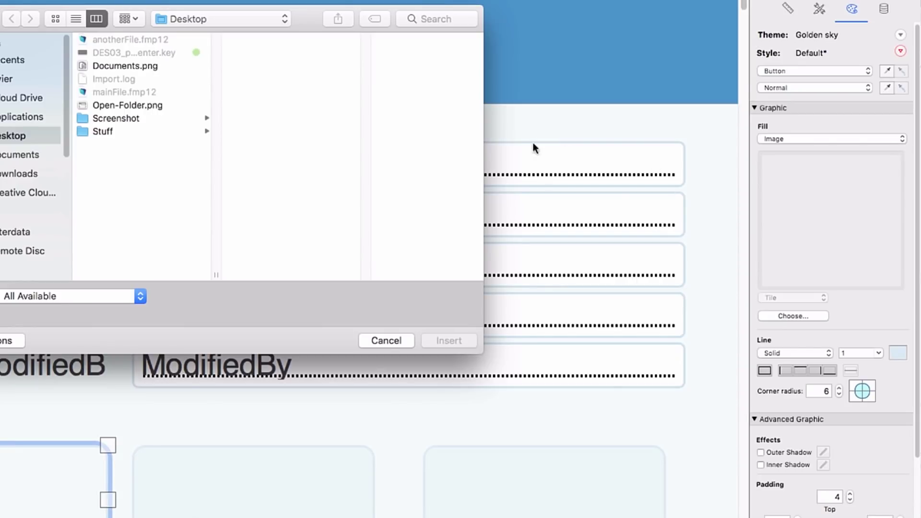
left_click(129, 67)
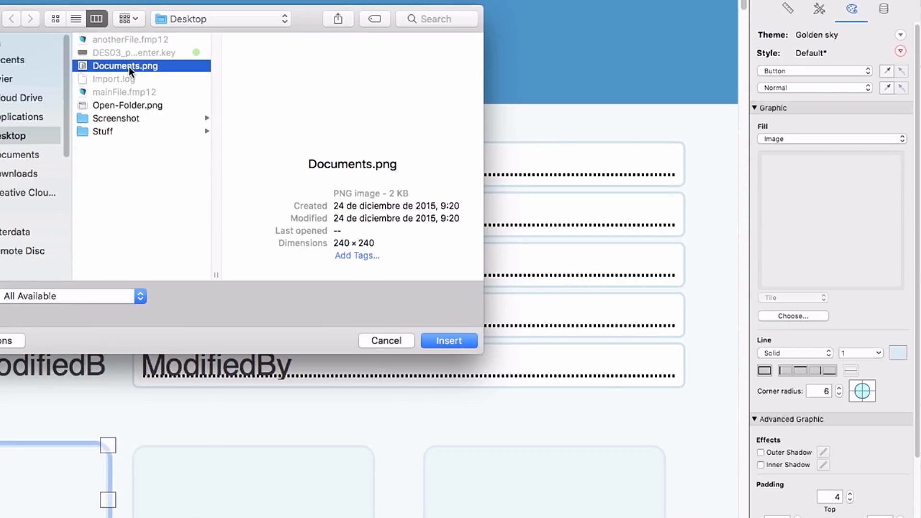
left_click(449, 341)
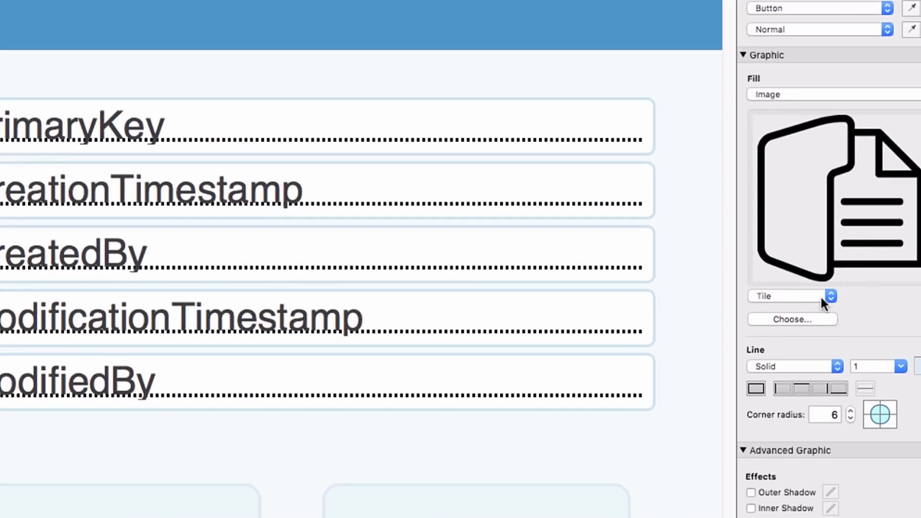
left_click(832, 295)
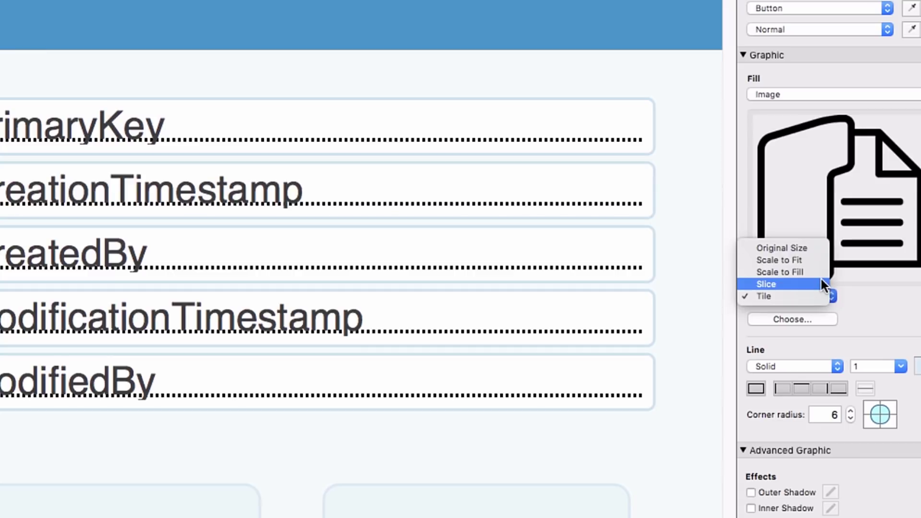
left_click(817, 261)
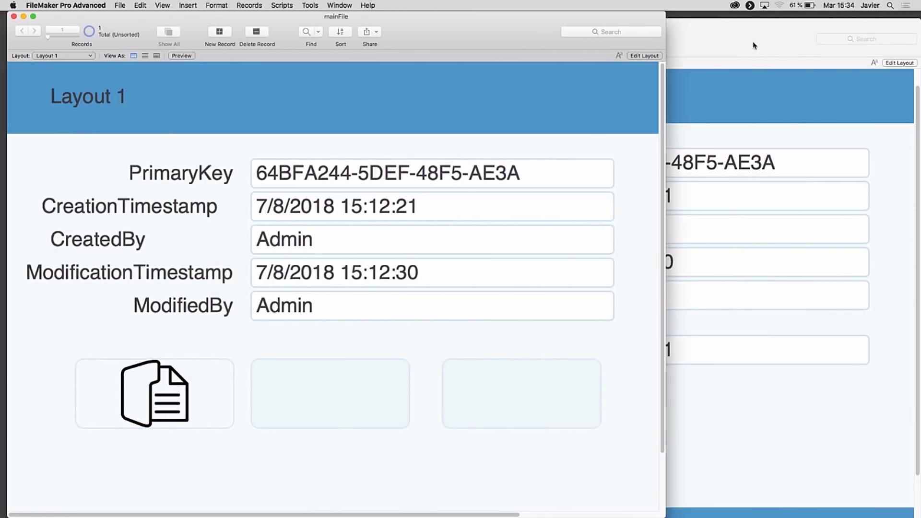
- Place the Layout 2 window beside Layout 1 to compare the buttons on both layouts
left_click(753, 45)
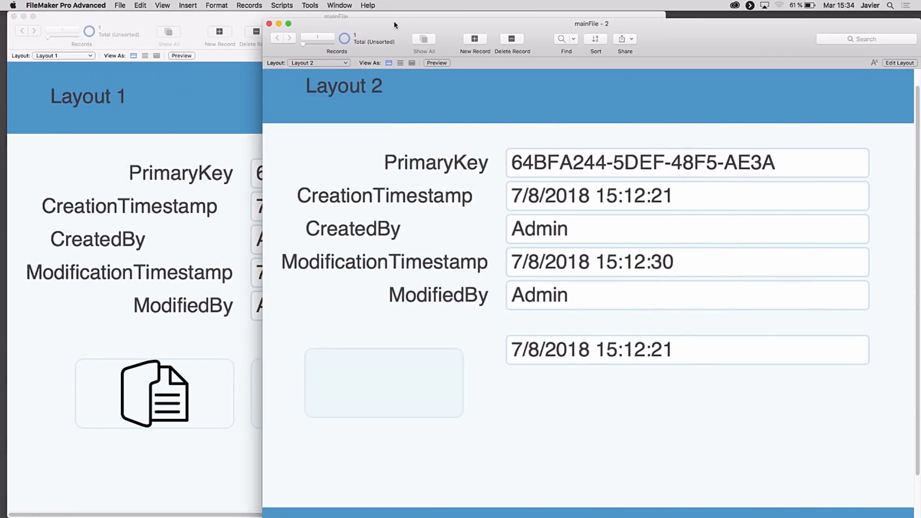
left_click_drag(394, 24, 795, 24)
left_click(474, 28)
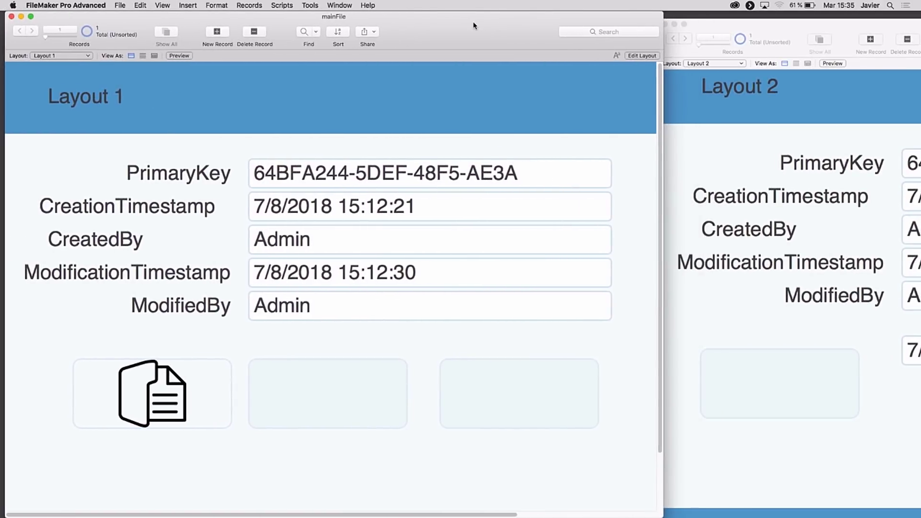
- Save the image fill of the first button on Layout 1 to its current Default button style
key("super+l")
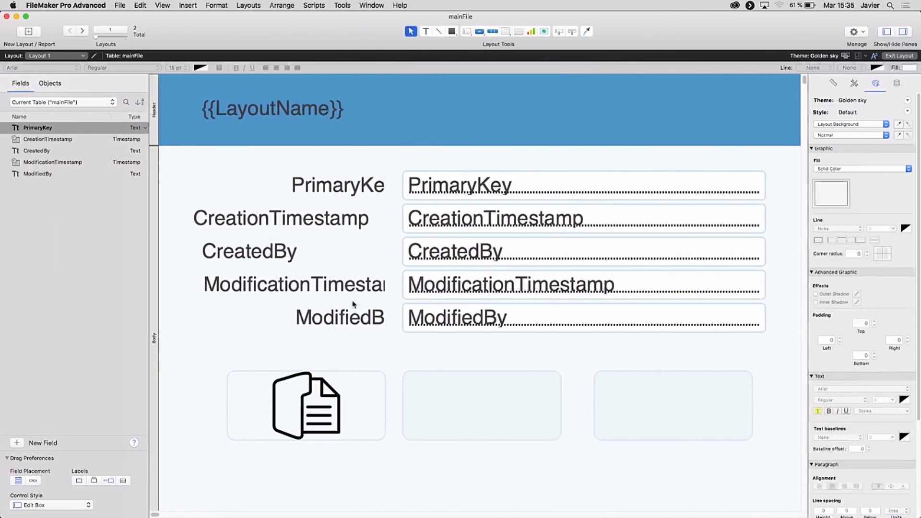
left_click(317, 395)
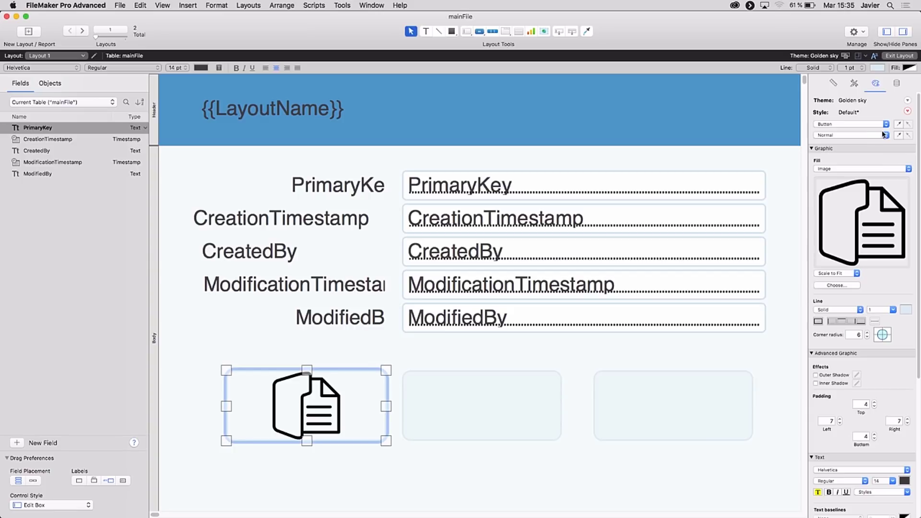
left_click(907, 112)
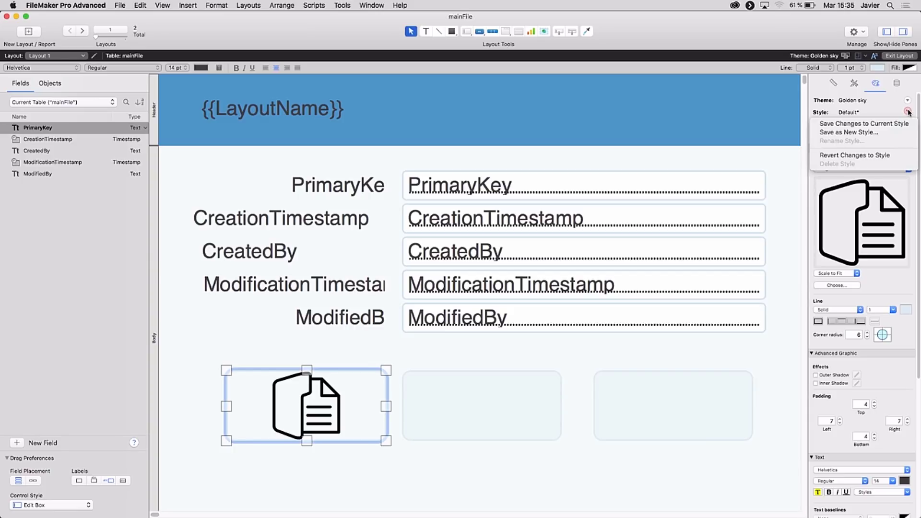
left_click(854, 84)
left_click(854, 83)
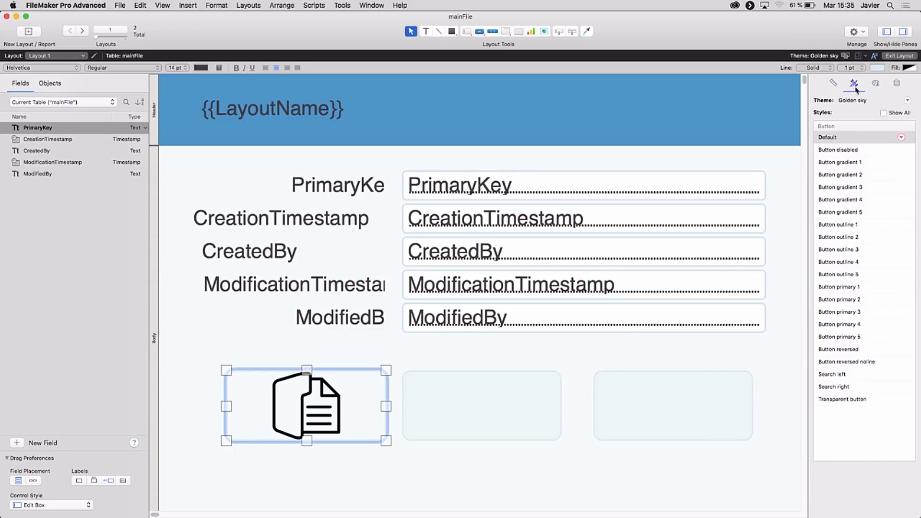
left_click(901, 138)
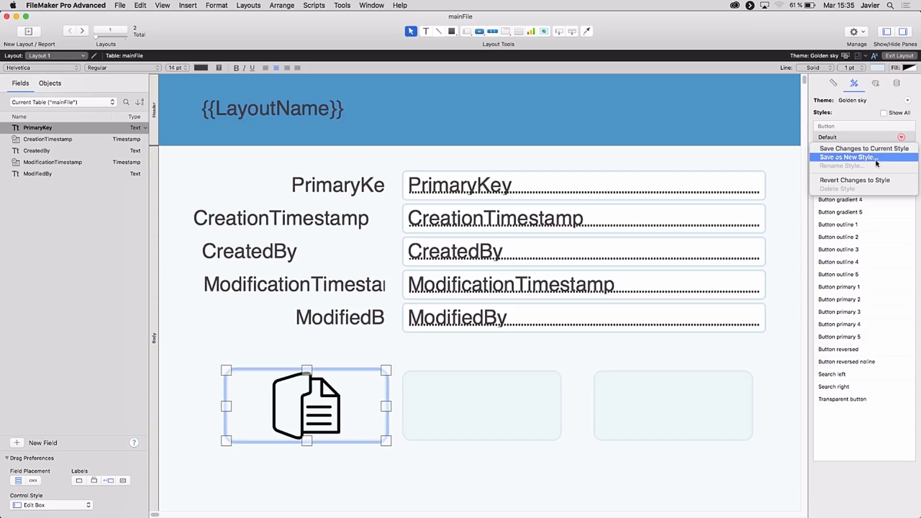
left_click(901, 149)
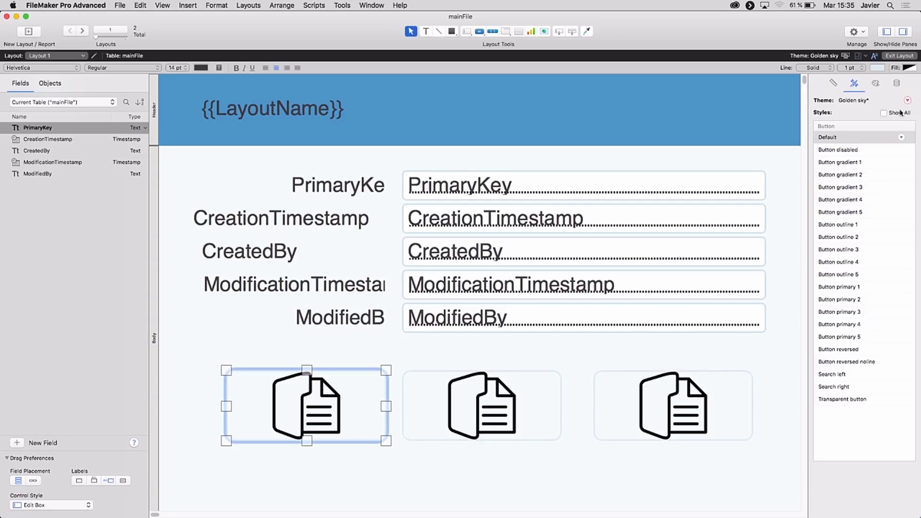
- Uncover the Layout 2 window and save the style changes on Layout 1 to the Golden sky theme
left_click_drag(768, 42, 534, 49)
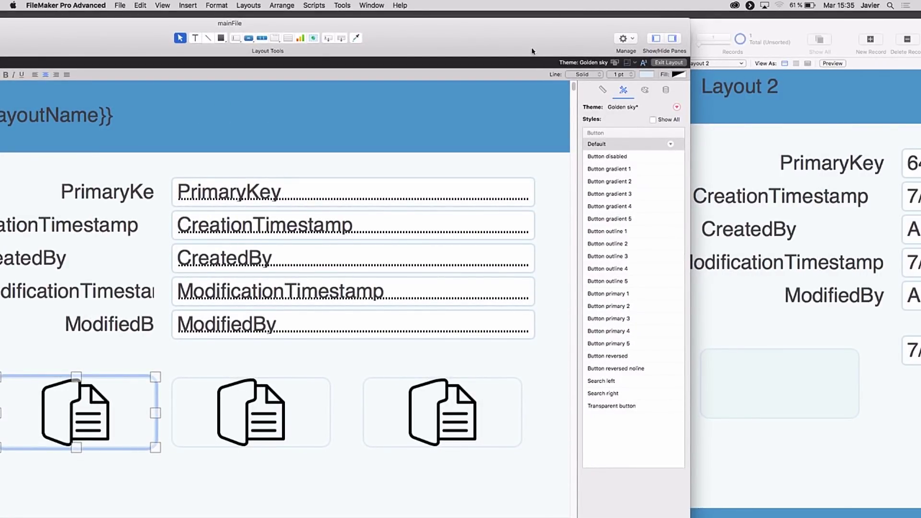
left_click(676, 107)
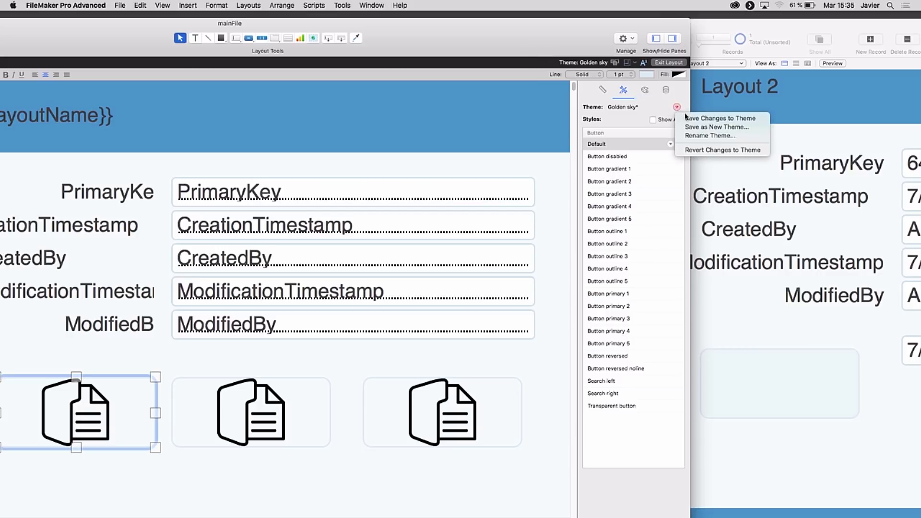
left_click(696, 121)
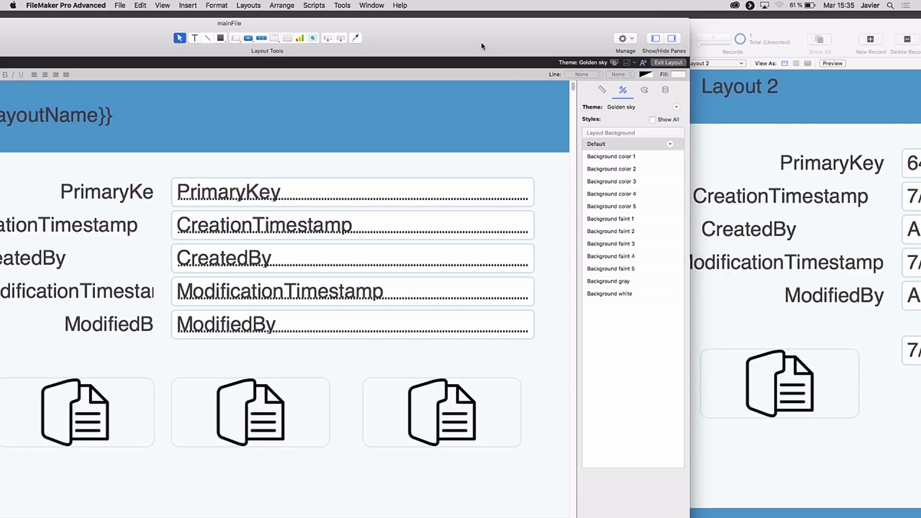
- Return Layout 1 to Browse mode and rearrange both layout windows, bringing Layout 2 to the front
left_click(668, 63)
left_click_drag(772, 27, 647, 25)
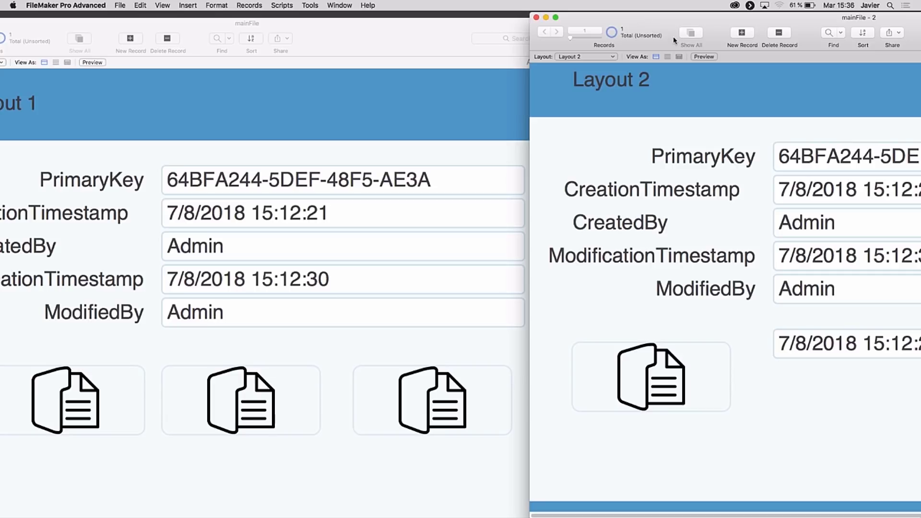
left_click_drag(673, 36, 759, 116)
left_click_drag(413, 37, 526, 30)
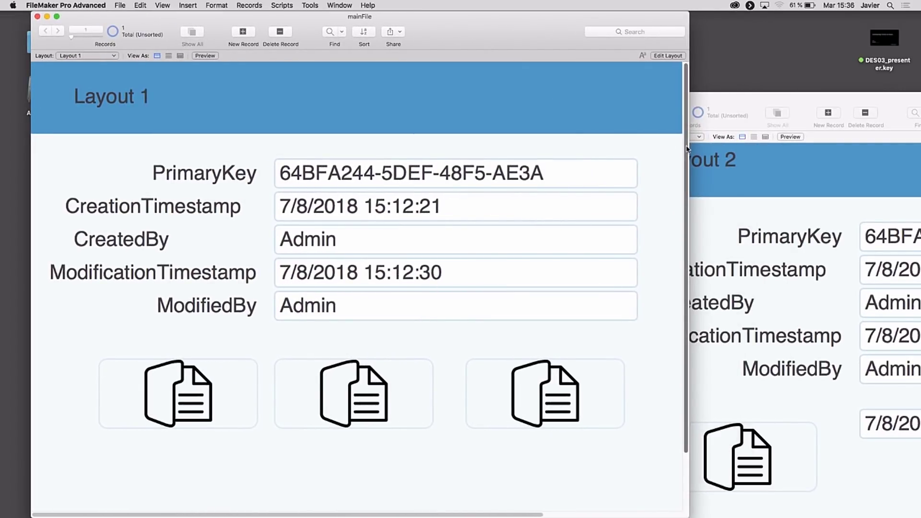
left_click_drag(690, 146, 736, 144)
left_click_drag(790, 100, 263, 16)
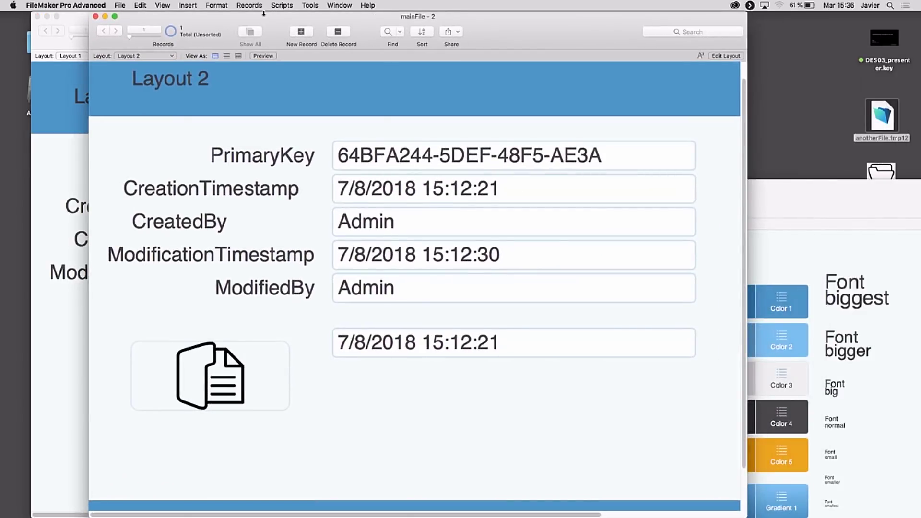
- Apply the custom theme listed just above Golden sky to Layout 2 and return the layout to Browse mode
key("super+l")
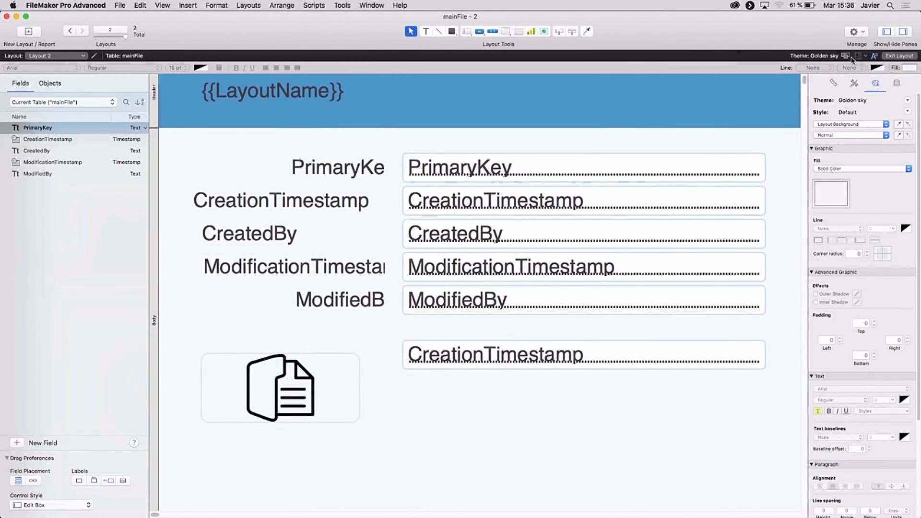
left_click(852, 58)
left_click(491, 133)
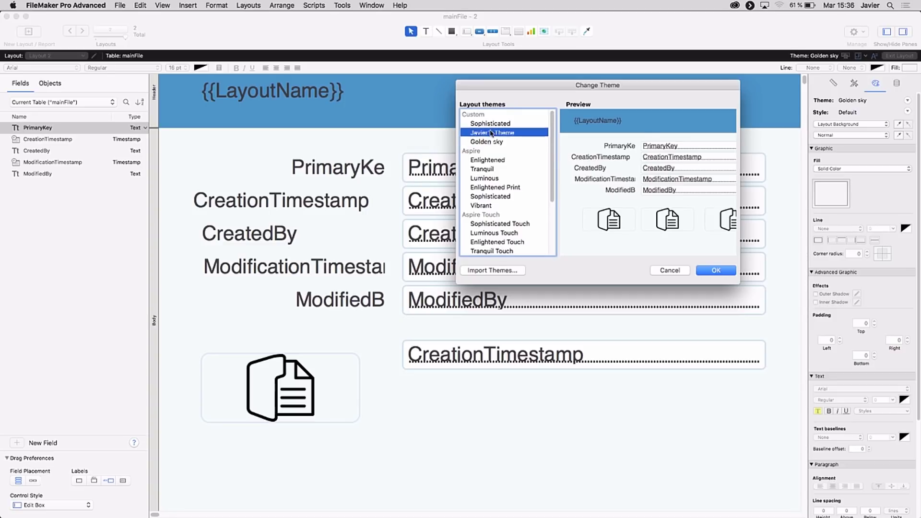
left_click(722, 272)
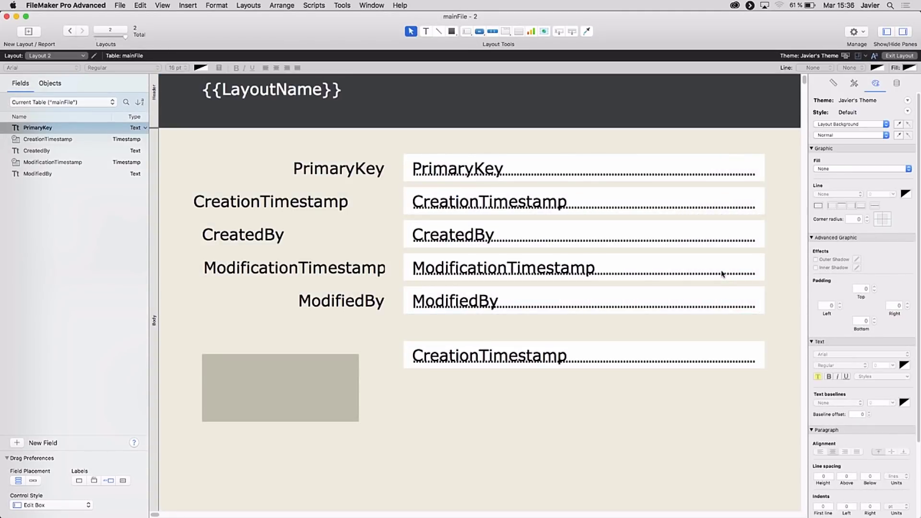
key("super+b")
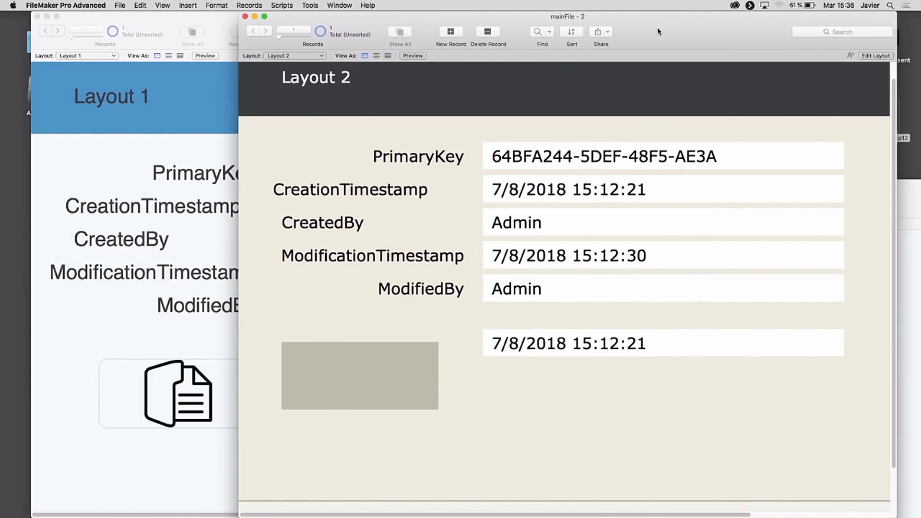
left_click_drag(658, 31, 561, 24)
- Fill the CreationTimestamp field below PrimaryKey on Layout 2 with pale yellow and save it to the Default edit box style
key("super+l")
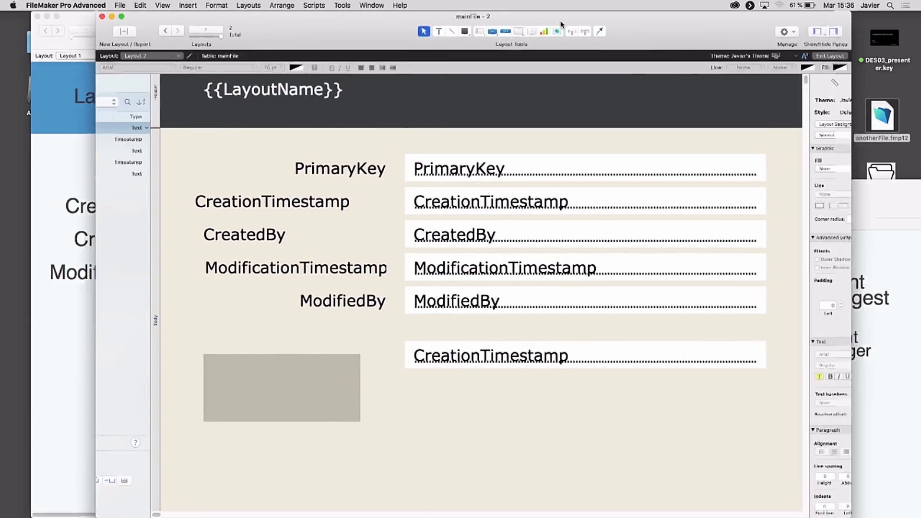
left_click(643, 199)
left_click(832, 202)
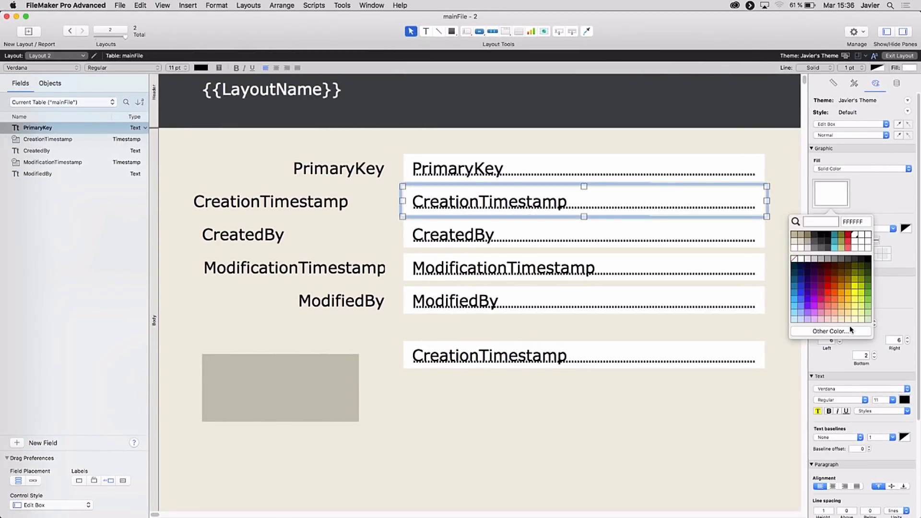
left_click(851, 327)
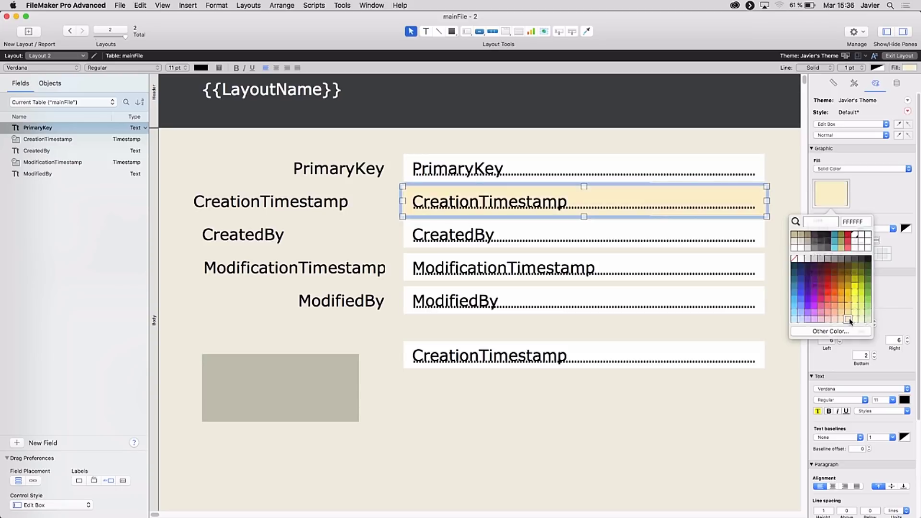
left_click(907, 112)
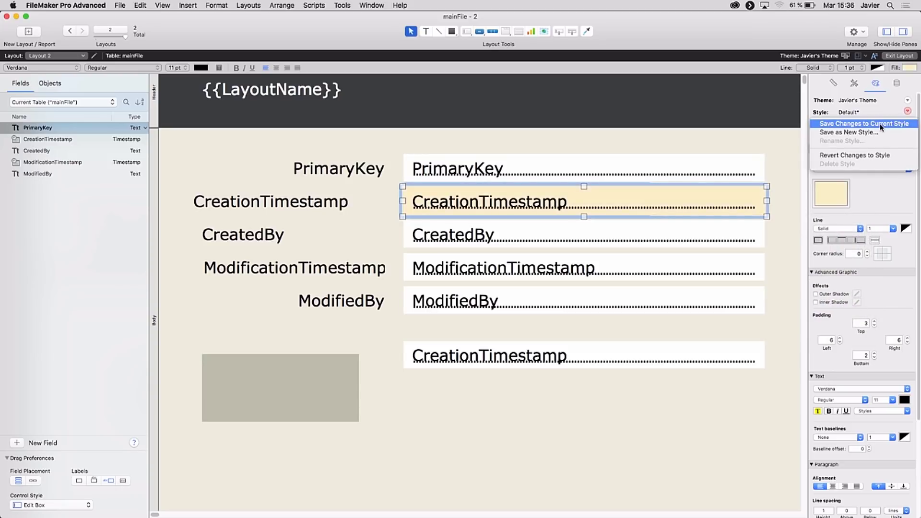
left_click(881, 126)
- Save the Layout 2 style changes as a new theme named Goldern Sky and check the list of custom themes
left_click(907, 101)
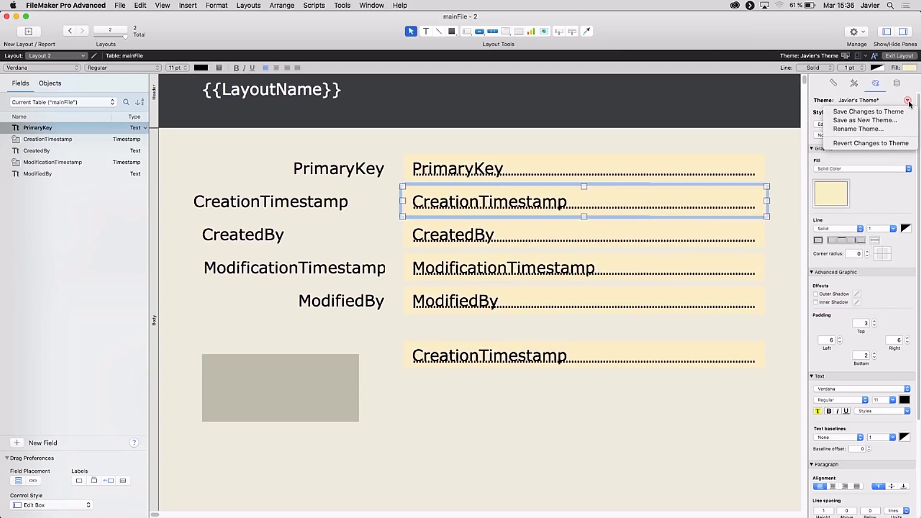
left_click(892, 120)
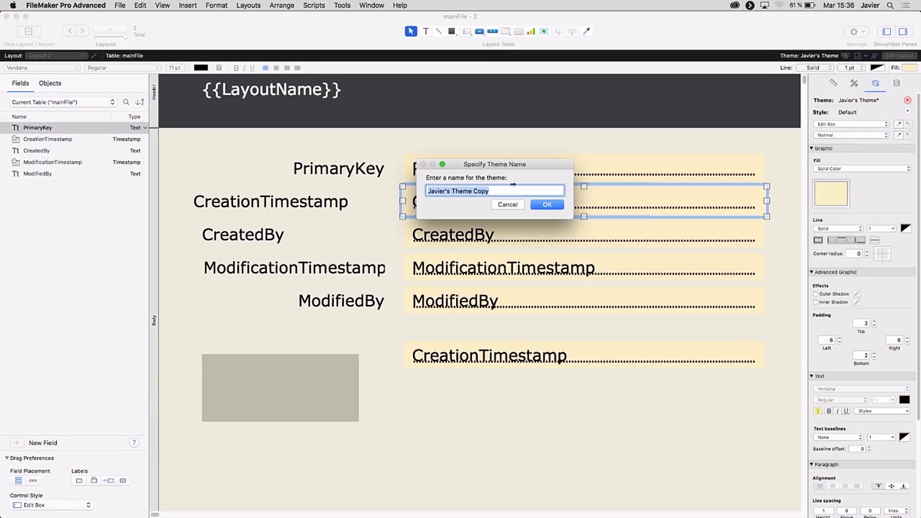
type("Goldern")
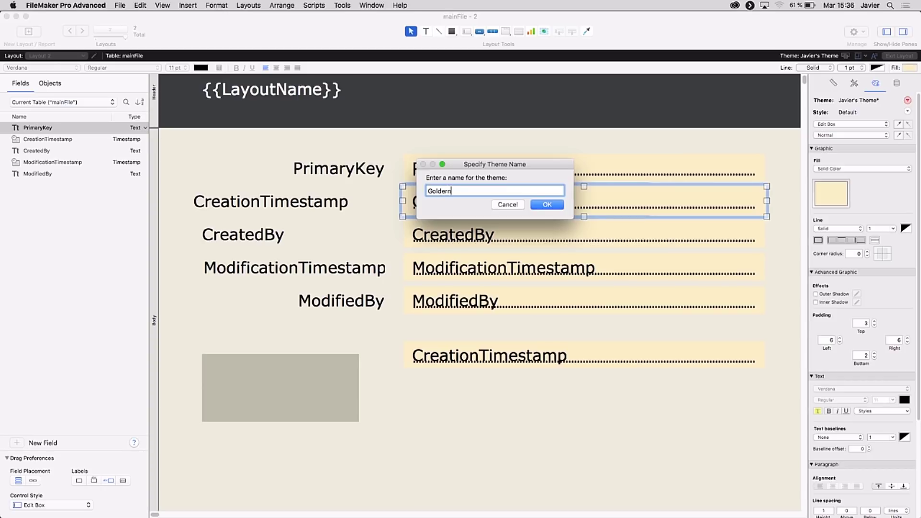
type(" Sky")
left_click(547, 204)
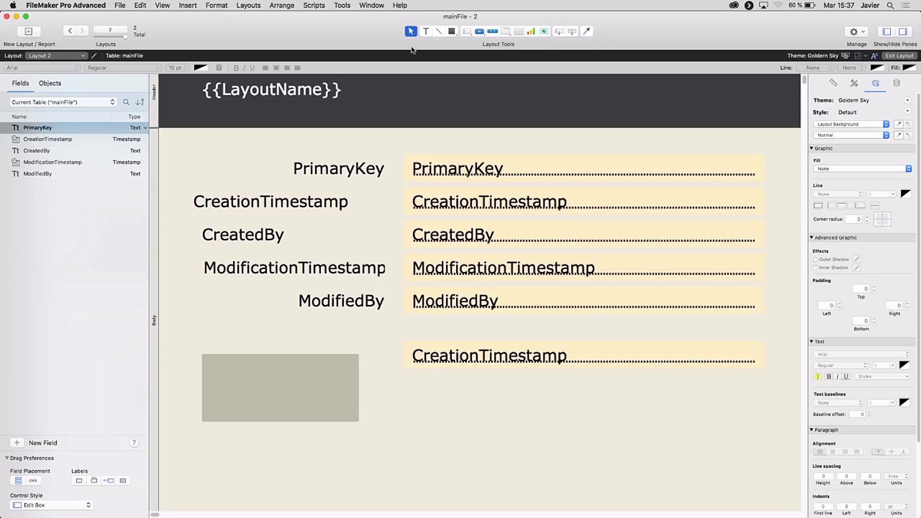
left_click(846, 58)
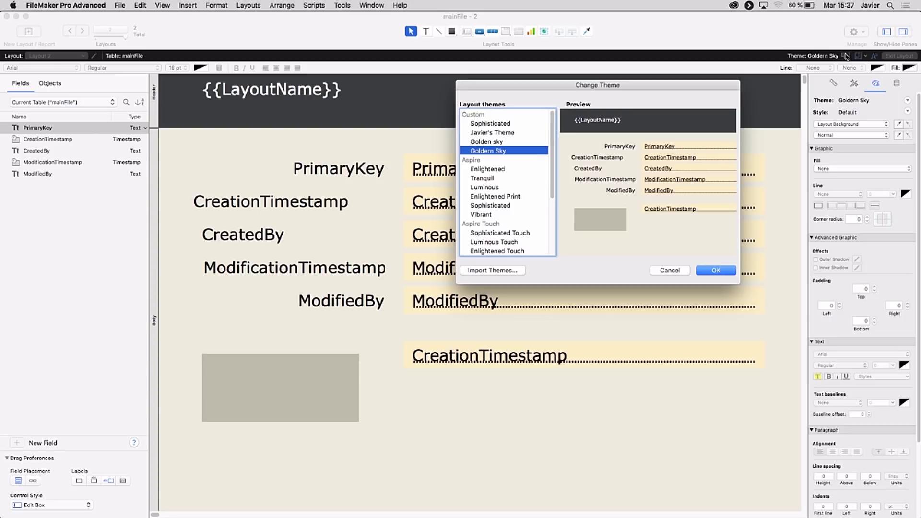
left_click(681, 271)
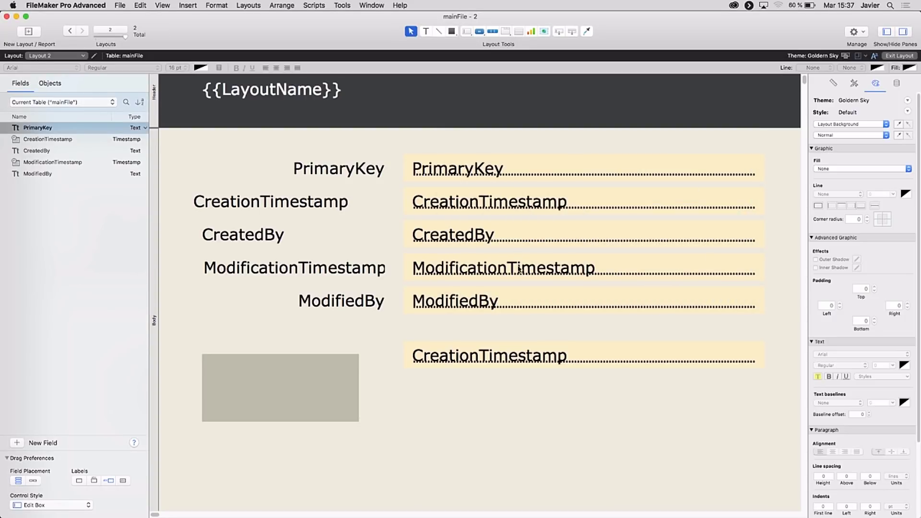
- Fill the ModificationTimestamp field on Layout 2 with pale pink and save the change to the Default edit box style
left_click(518, 267)
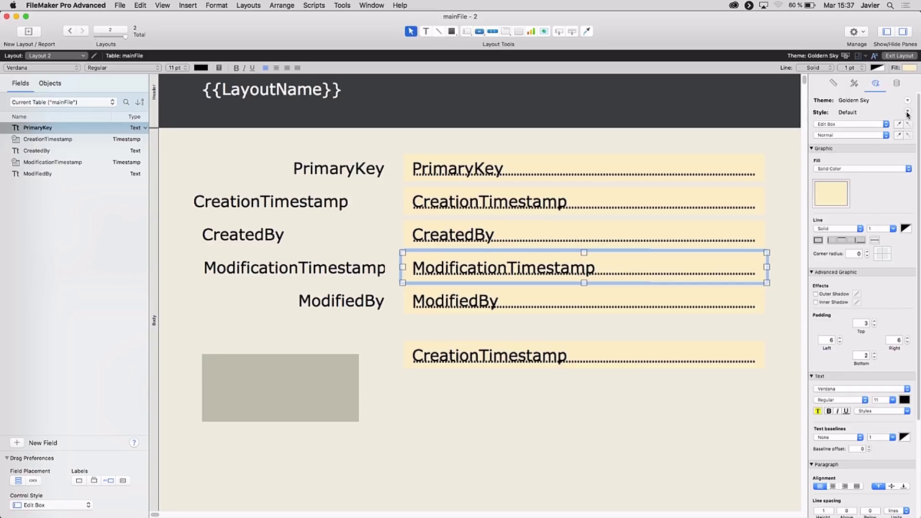
left_click(825, 197)
left_click(834, 319)
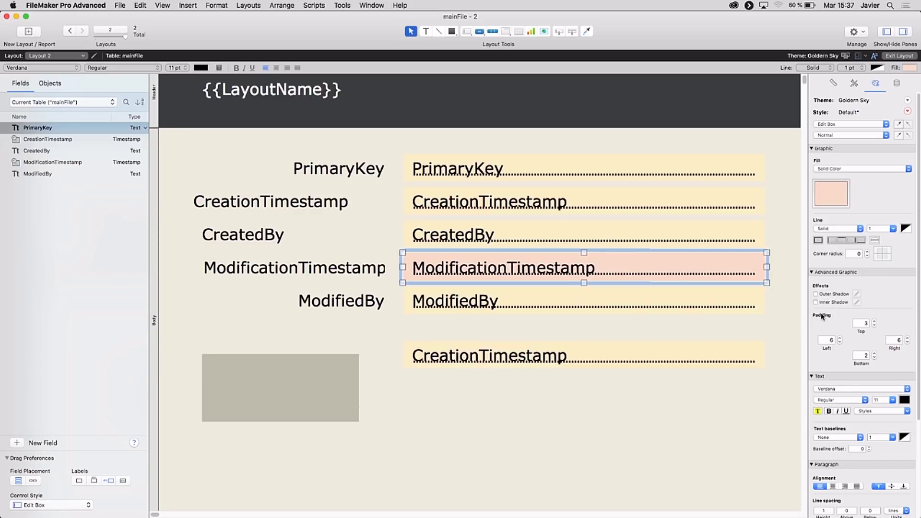
left_click(907, 113)
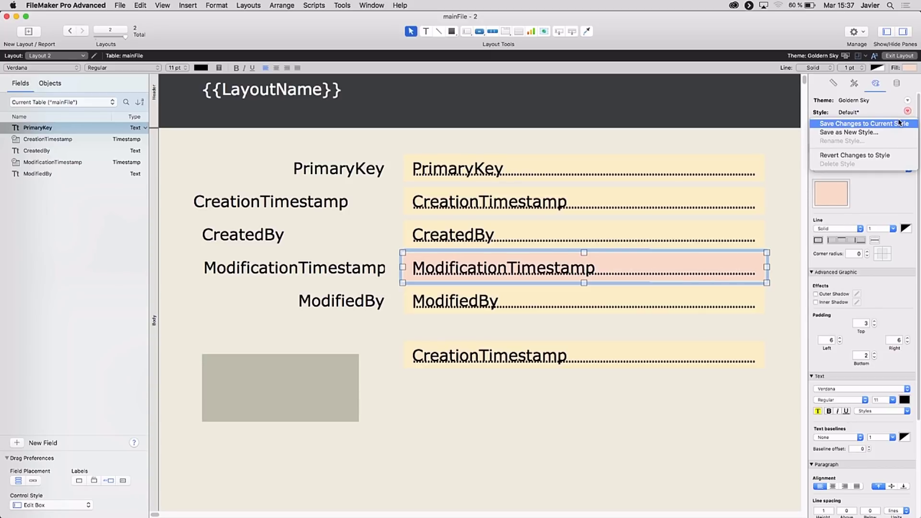
left_click(901, 125)
- Try to save the changed Layout 2 theme as a new theme named Golden sky
left_click(907, 100)
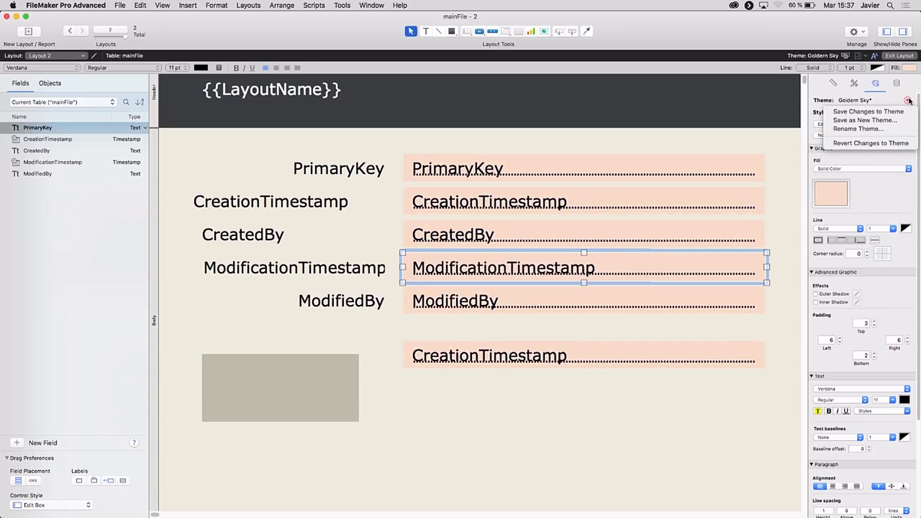
left_click(893, 119)
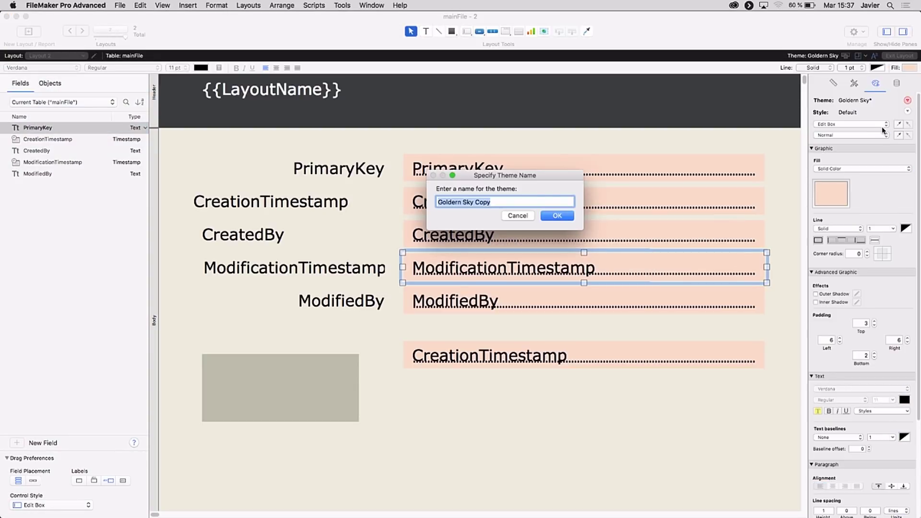
type("Golden sky")
left_click(561, 216)
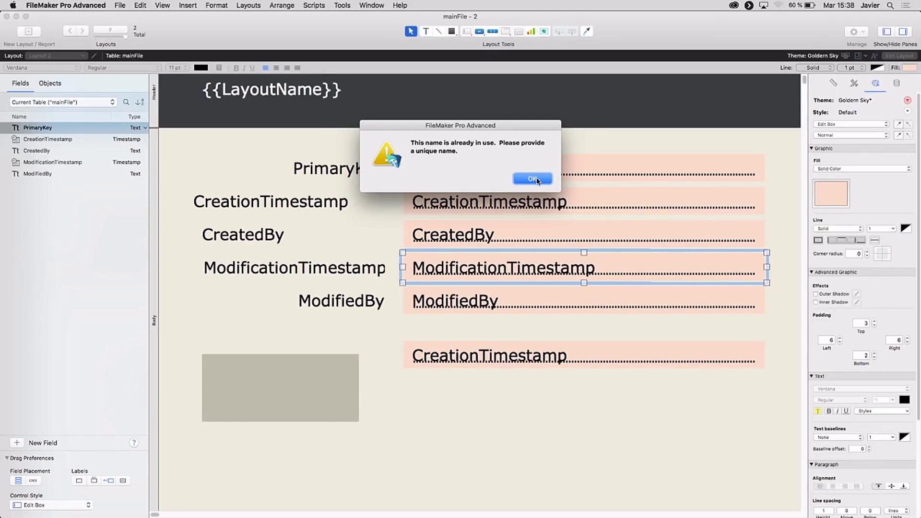
left_click(537, 179)
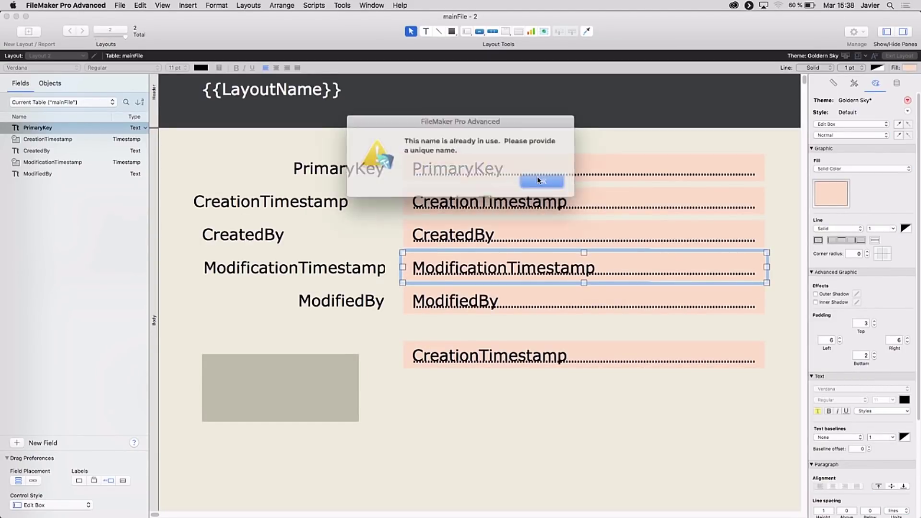
left_click(537, 180)
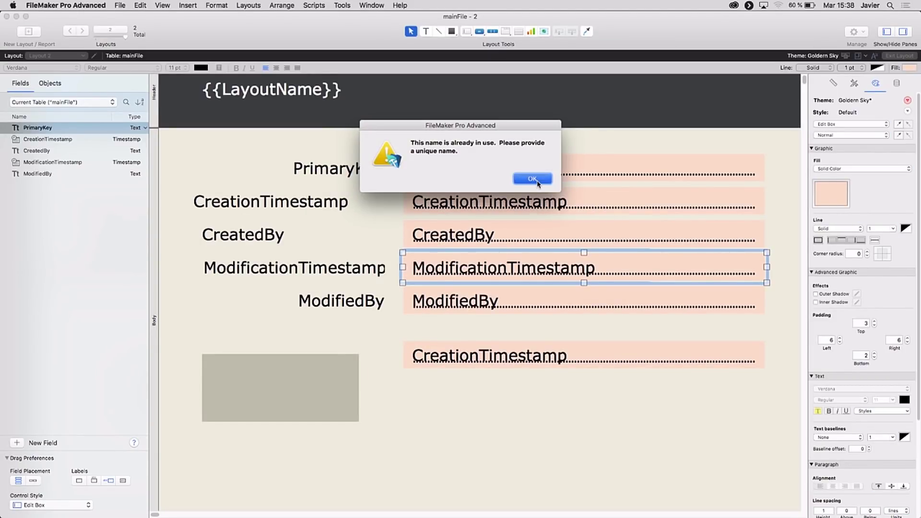
- Save the pink field style changes on Layout 2 as a new theme named Cool
key("super+b")
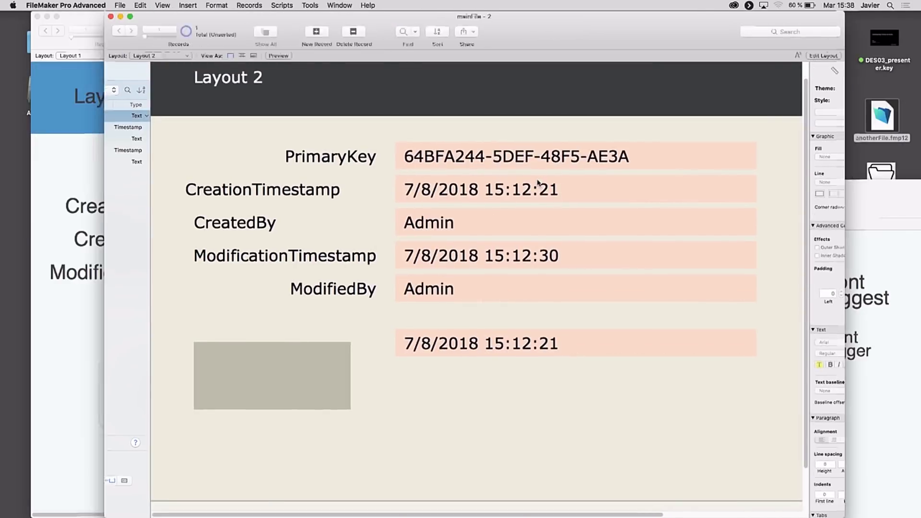
key("super+l")
left_click(607, 173)
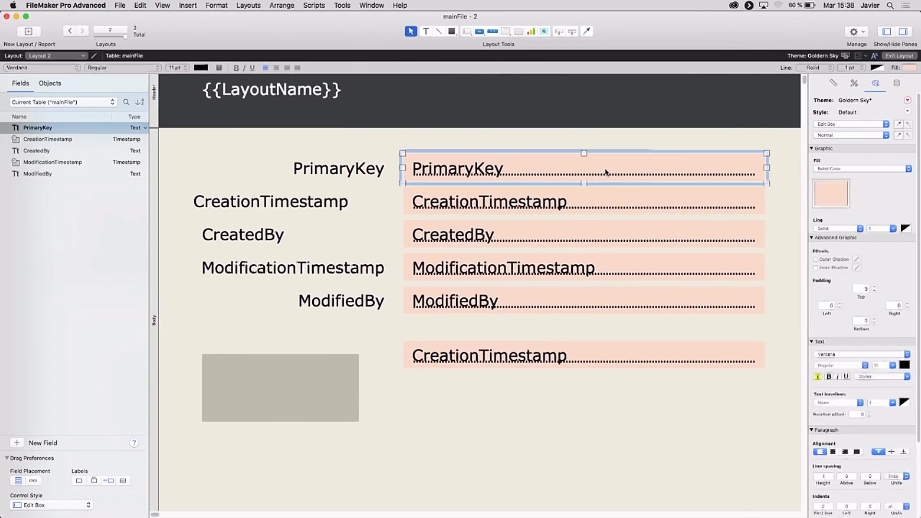
left_click(907, 101)
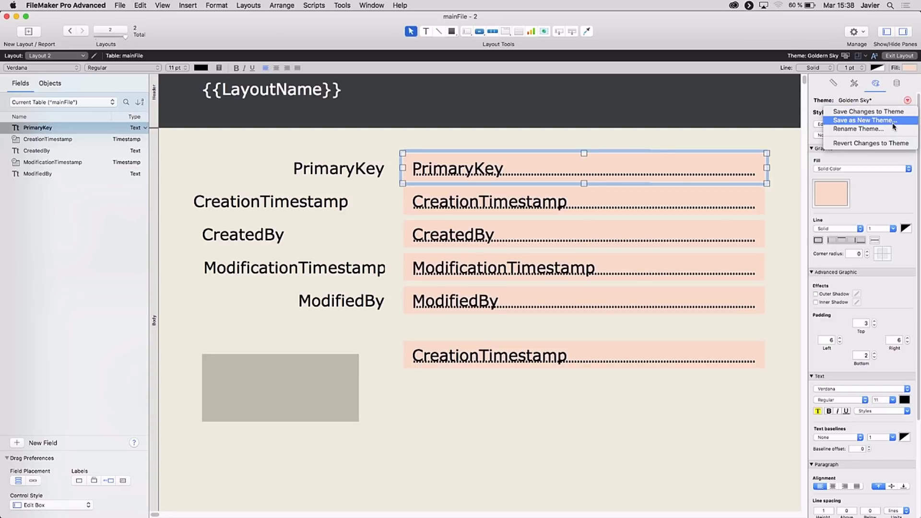
left_click(894, 121)
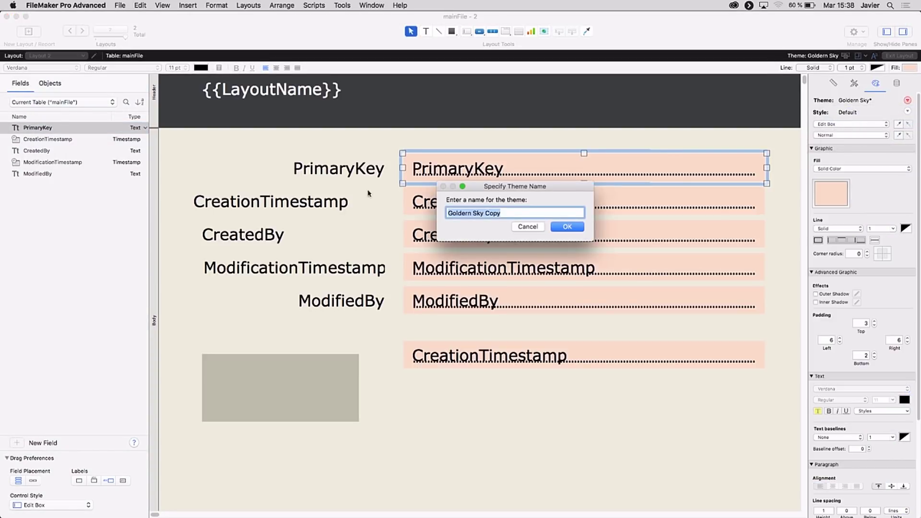
type("Cool")
left_click(567, 227)
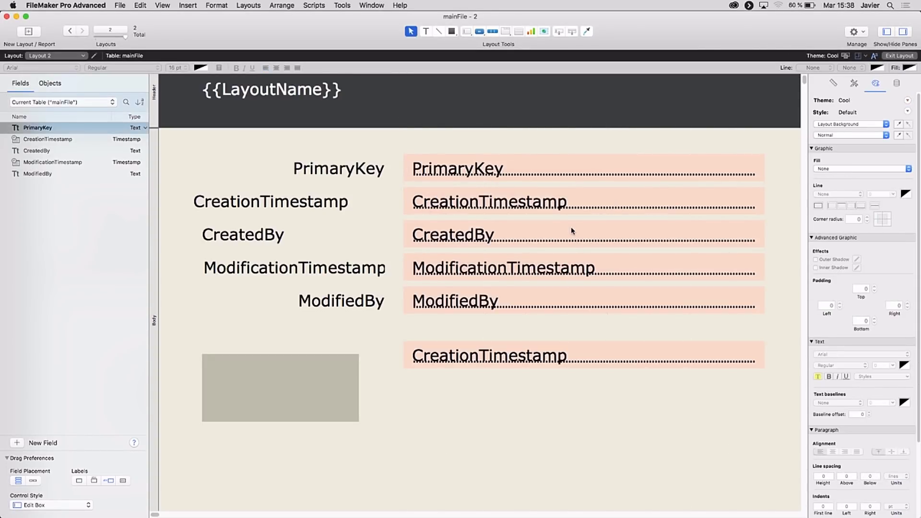
key("super+b")
key("super+l")
- Look up the custom Cool theme and its layout usage in the theme manager, leaving it without changes
left_click(120, 5)
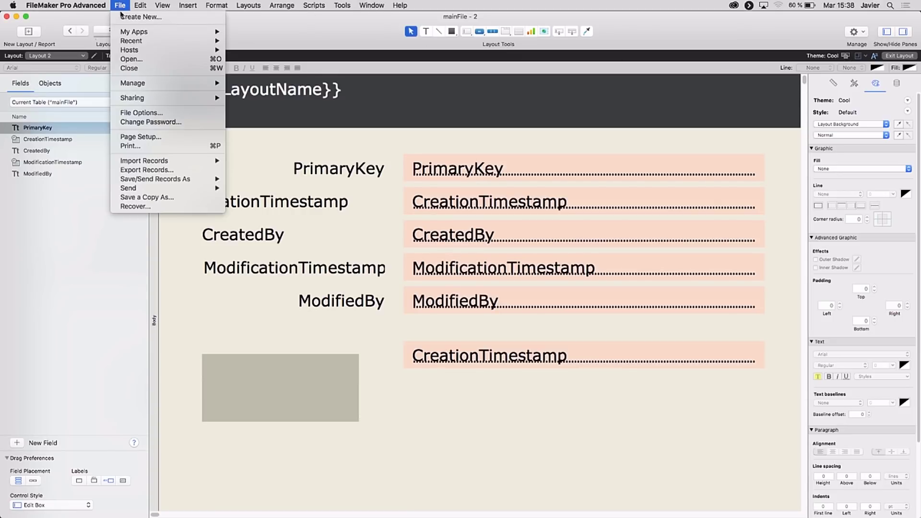
mouse_move(164, 82)
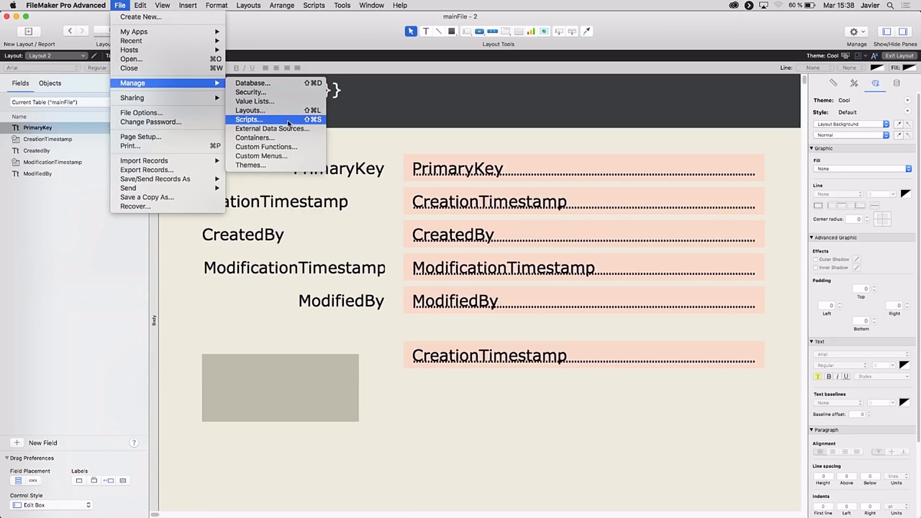
left_click(296, 165)
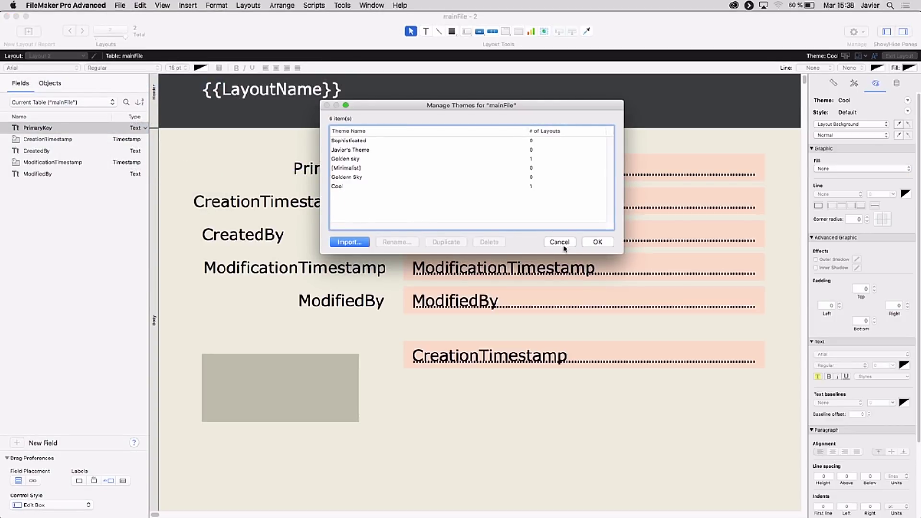
left_click(344, 187)
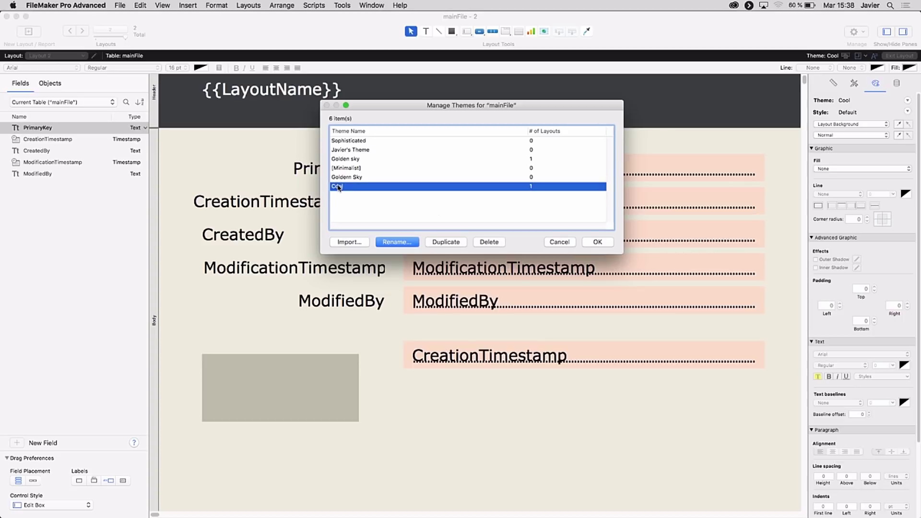
left_click(559, 242)
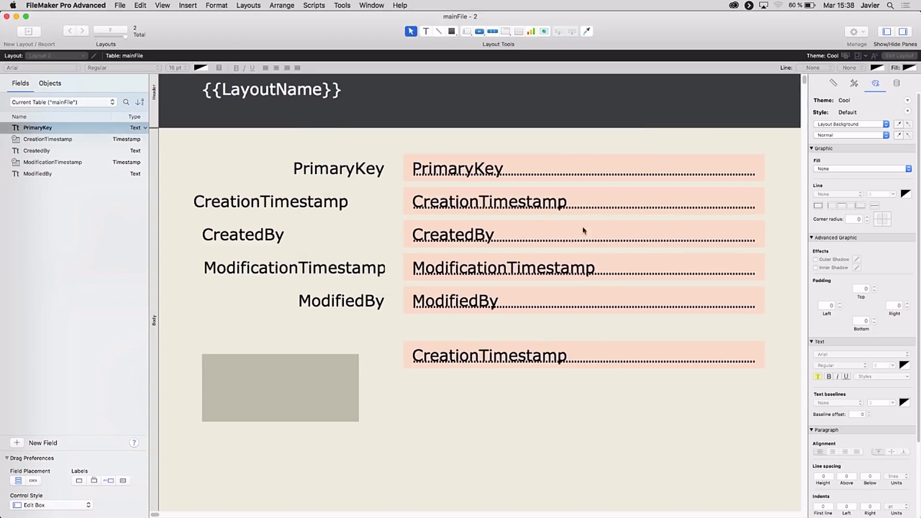
- Apply the built-in Cool theme from the Classic Refined group to Layout 2 and return the layout to Browse mode
left_click(845, 56)
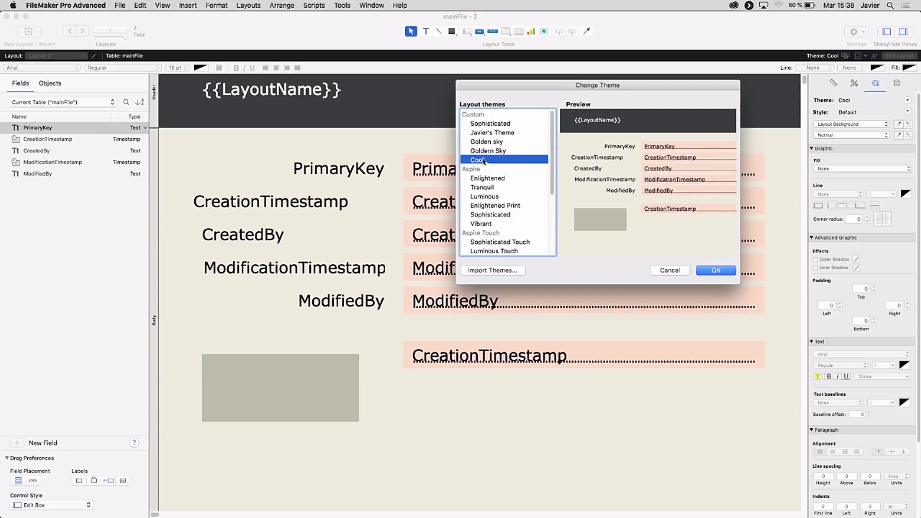
scroll(546, 175, "down", 5)
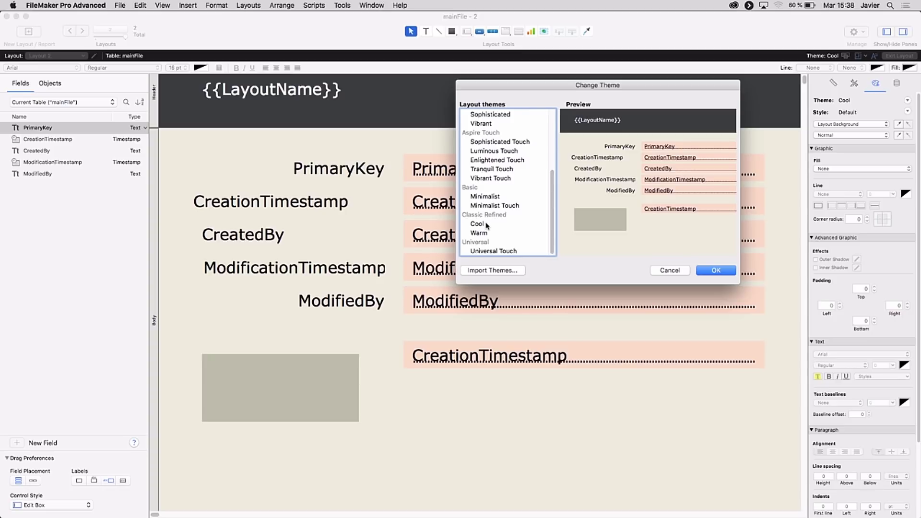
left_click(484, 224)
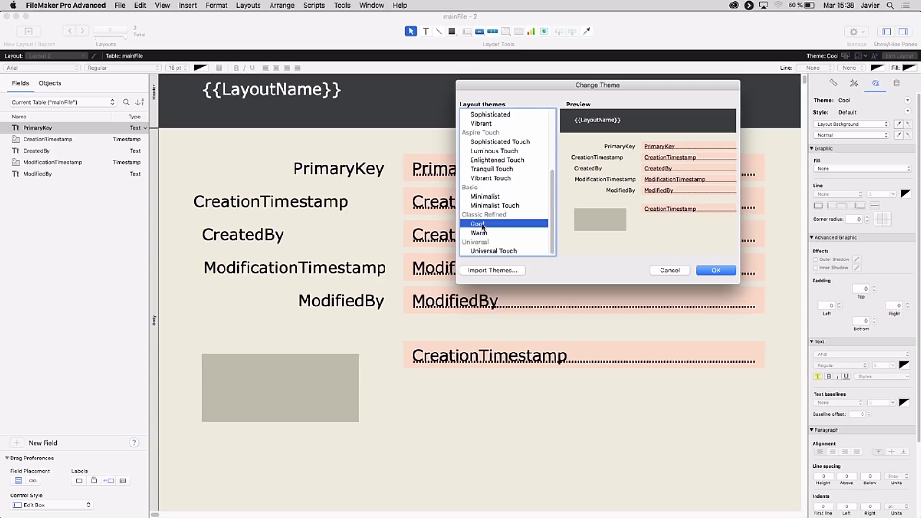
left_click(712, 270)
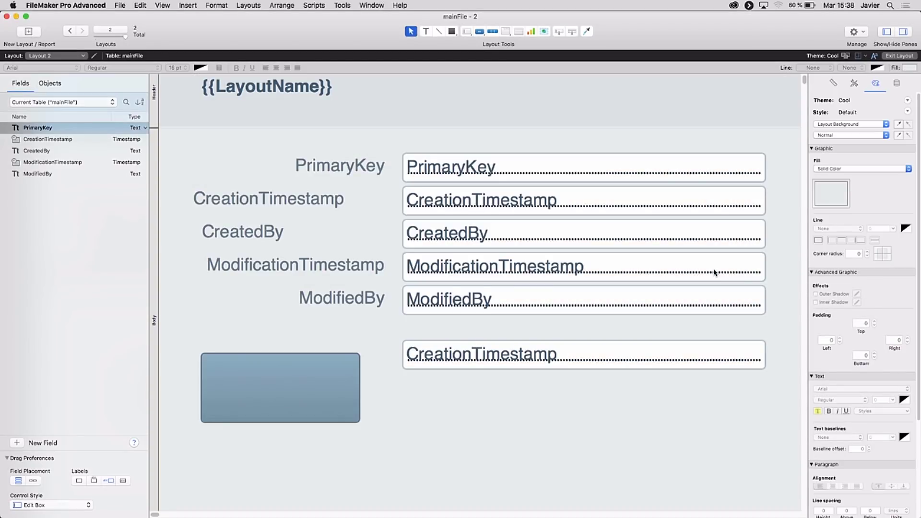
key("super+b")
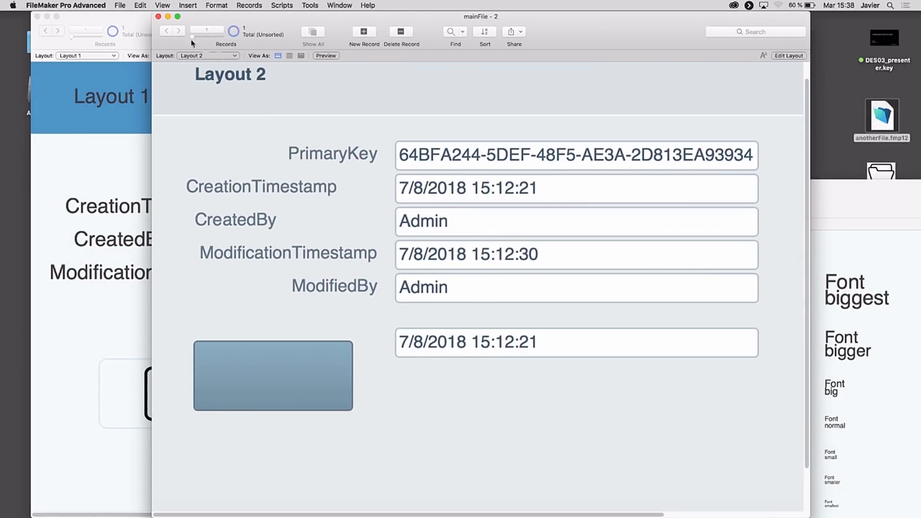
- Compare the custom Cool and built-in [Cool] entries in the theme manager, leaving it without changes
left_click(121, 5)
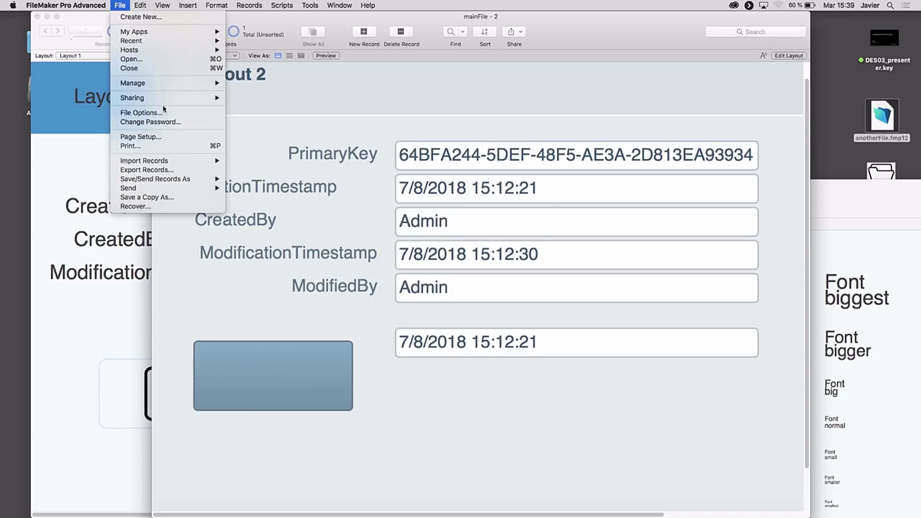
mouse_move(162, 89)
left_click(314, 166)
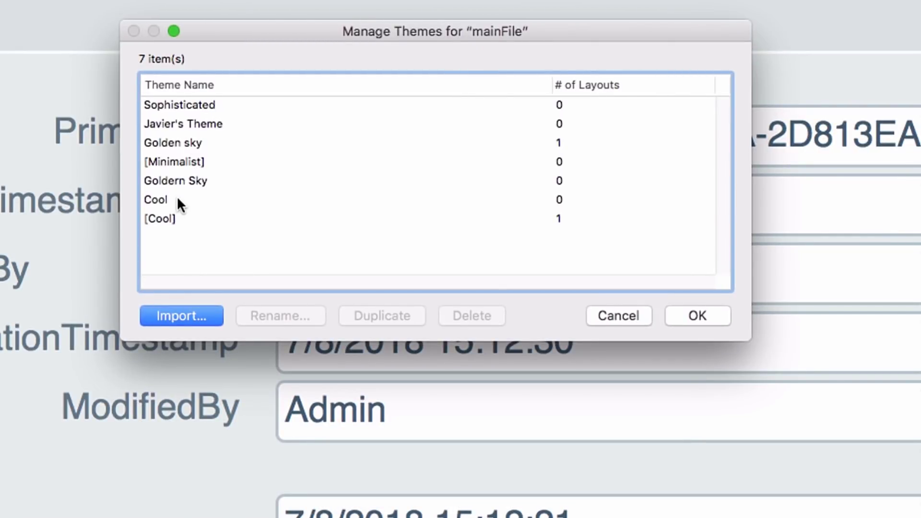
left_click(178, 200)
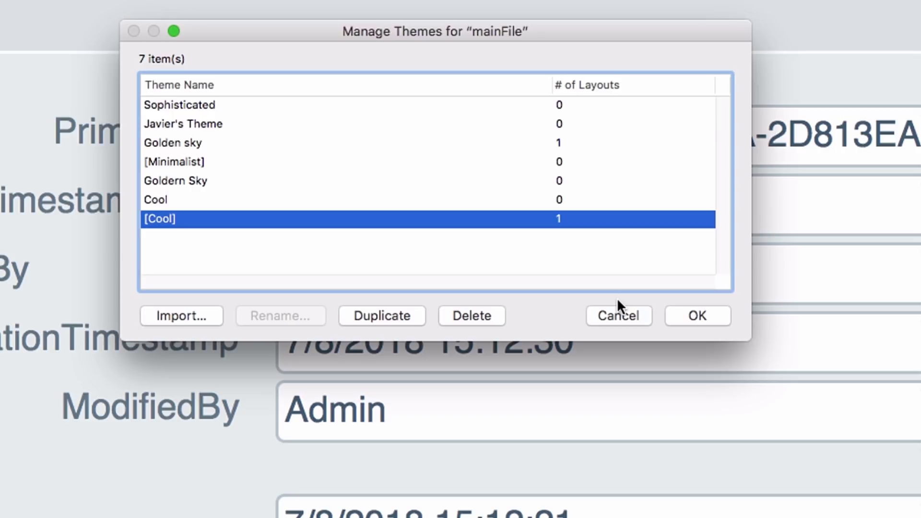
left_click(618, 316)
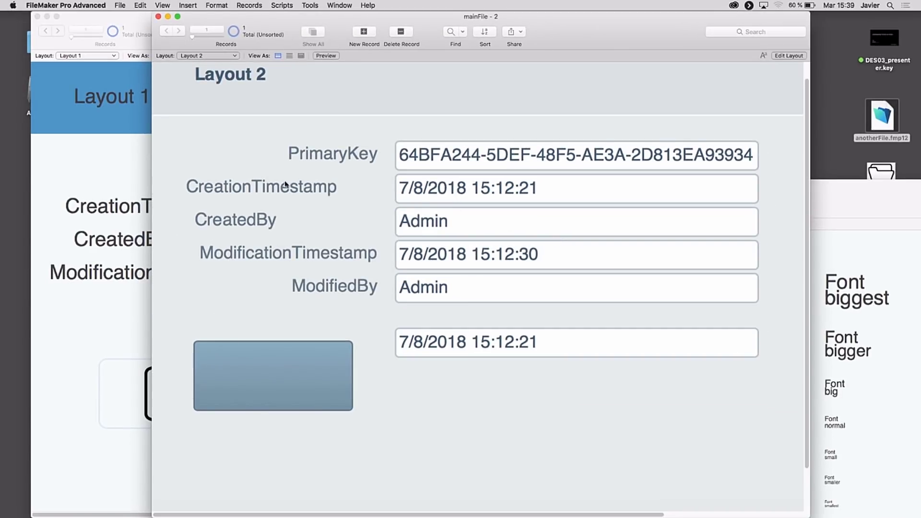
- Bring the Layout 1 window to the front and switch it to Layout mode
left_click(141, 182)
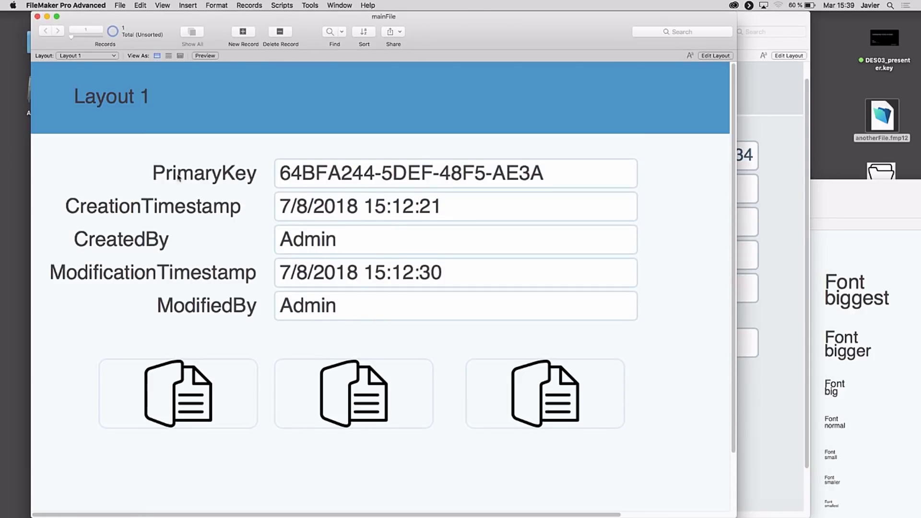
key("super+l")
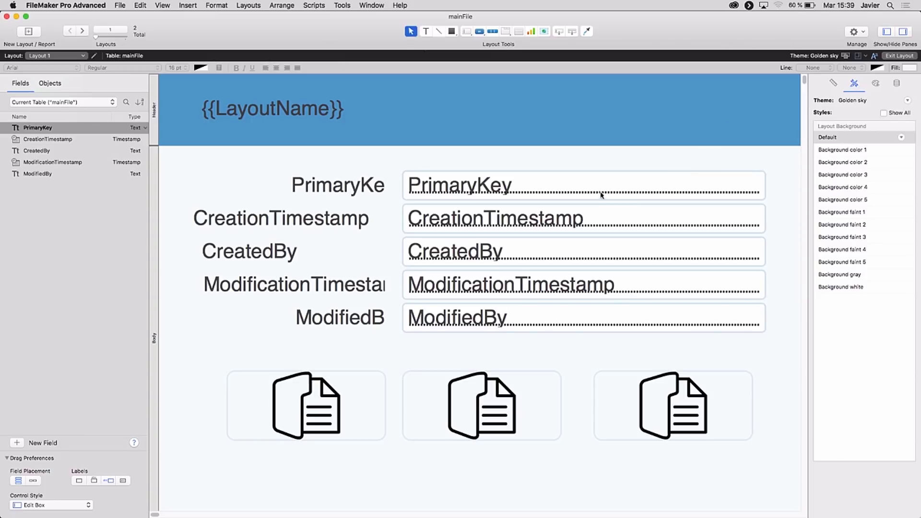
- Fill the PrimaryKey edit box on Layout 1 with a solid light green color
left_click(587, 185)
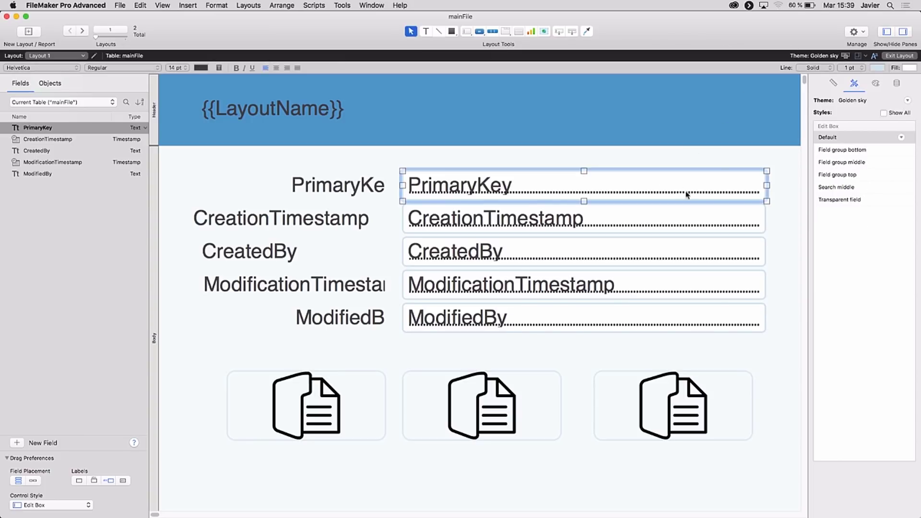
left_click(874, 85)
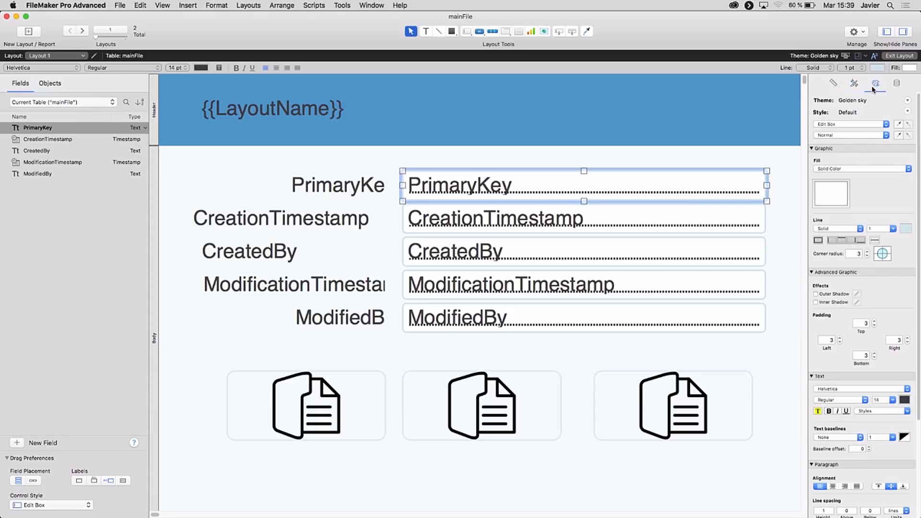
left_click(828, 200)
left_click(868, 318)
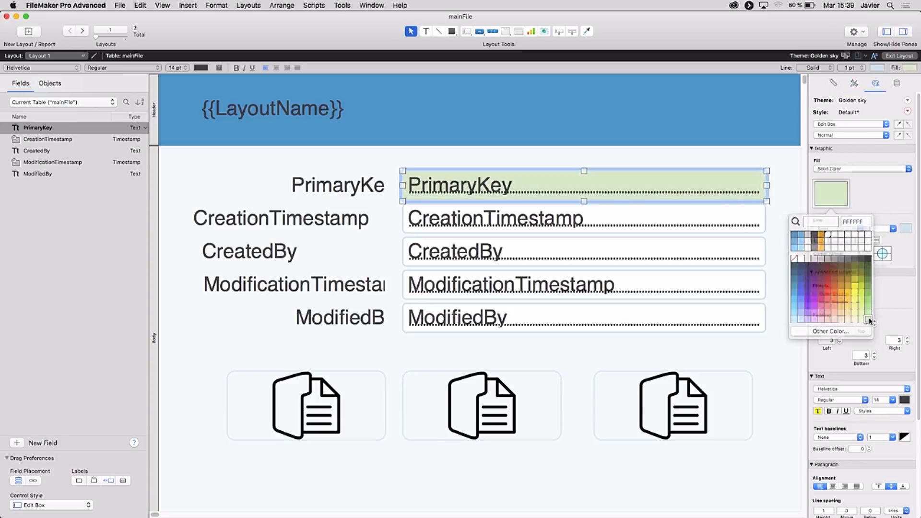
- Save the PrimaryKey field's green fill to its current Default style and save the changes to the Golden sky theme
left_click(907, 112)
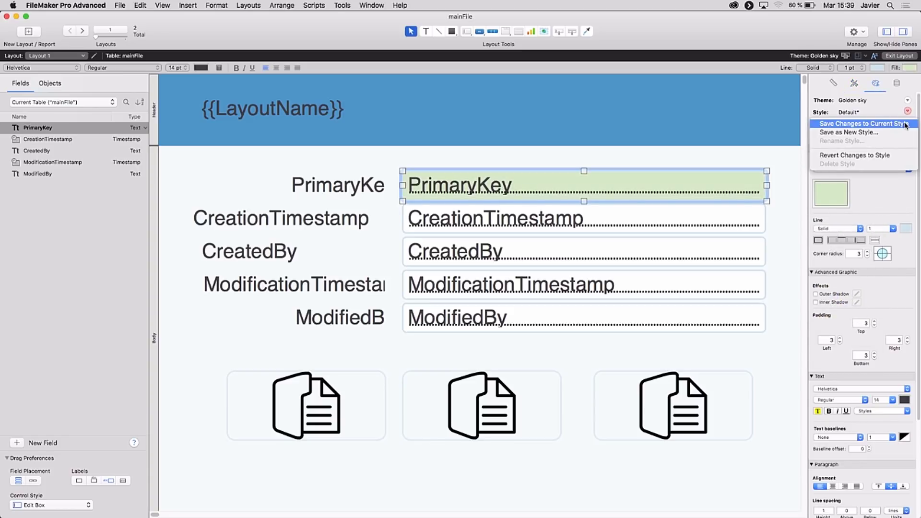
left_click(863, 124)
left_click(907, 100)
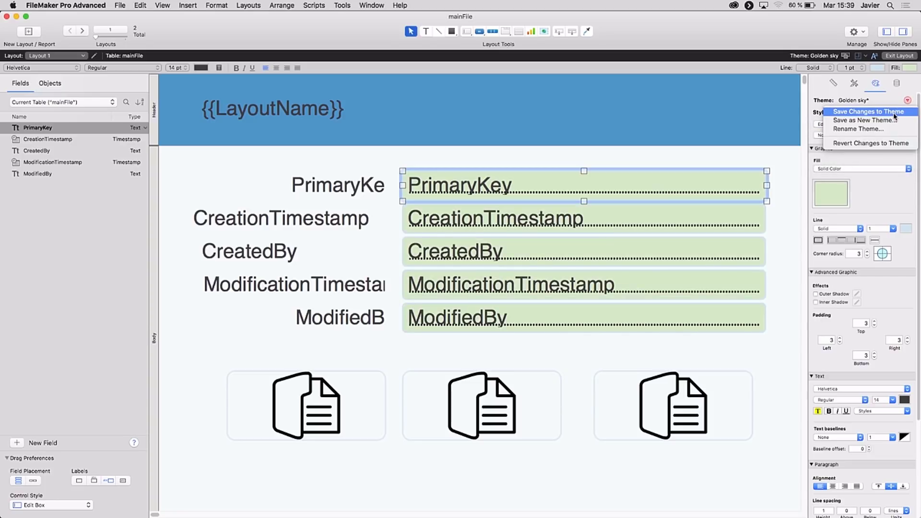
left_click(868, 111)
left_click(763, 160)
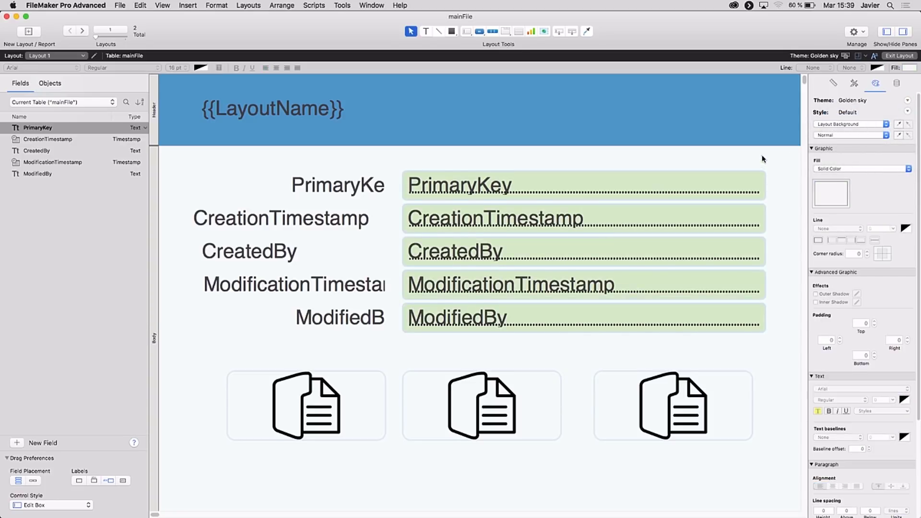
- Return Layout 1 to Browse mode and widen its window to show more of the layout
key("super+b")
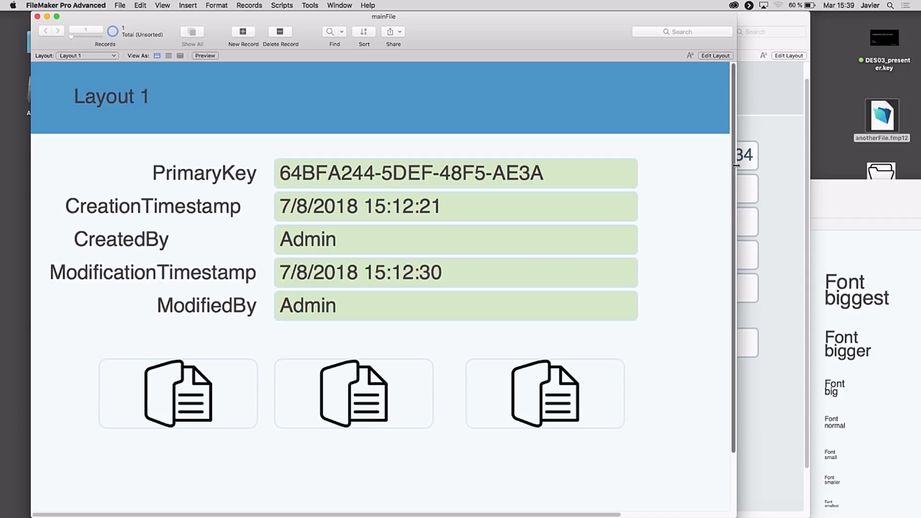
left_click_drag(734, 166, 842, 187)
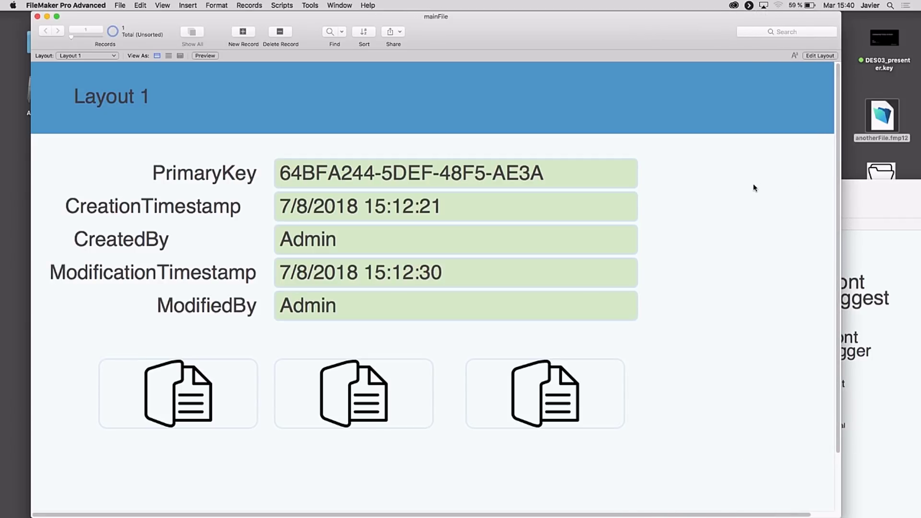
key("super+l")
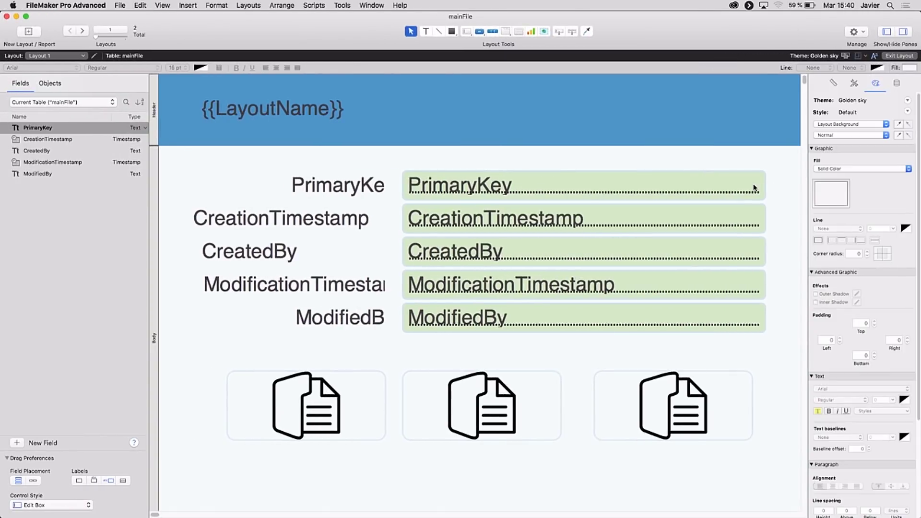
key("super+b")
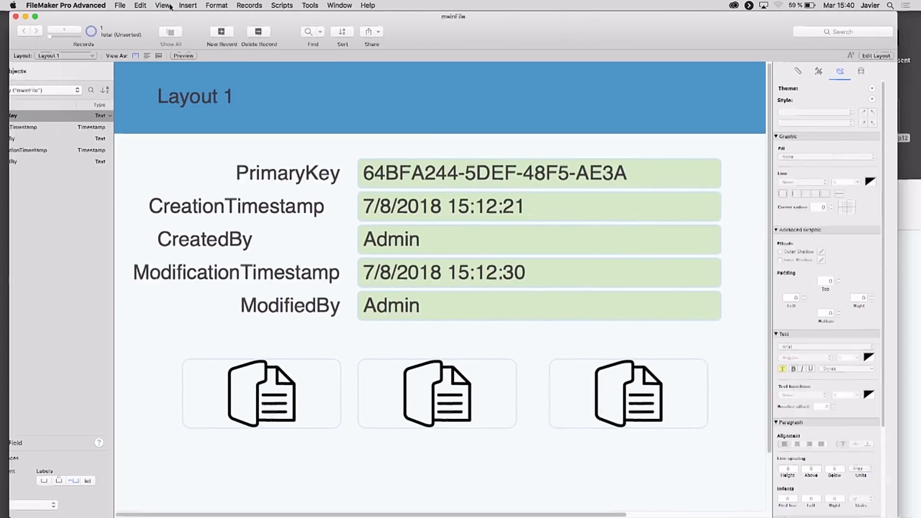
- Open the theme manager for mainFile and choose anotherFile.fmp12 on the Desktop as the file to import themes from
left_click(117, 7)
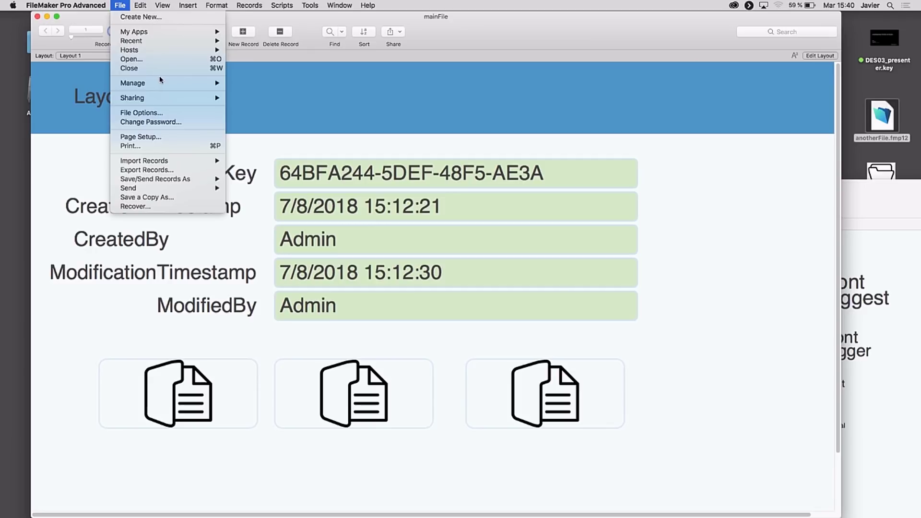
mouse_move(161, 83)
left_click(264, 165)
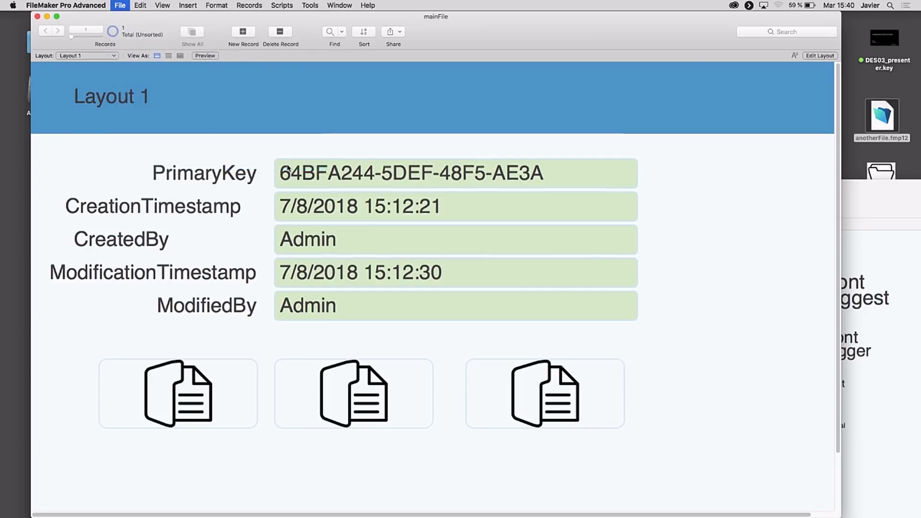
left_click(364, 243)
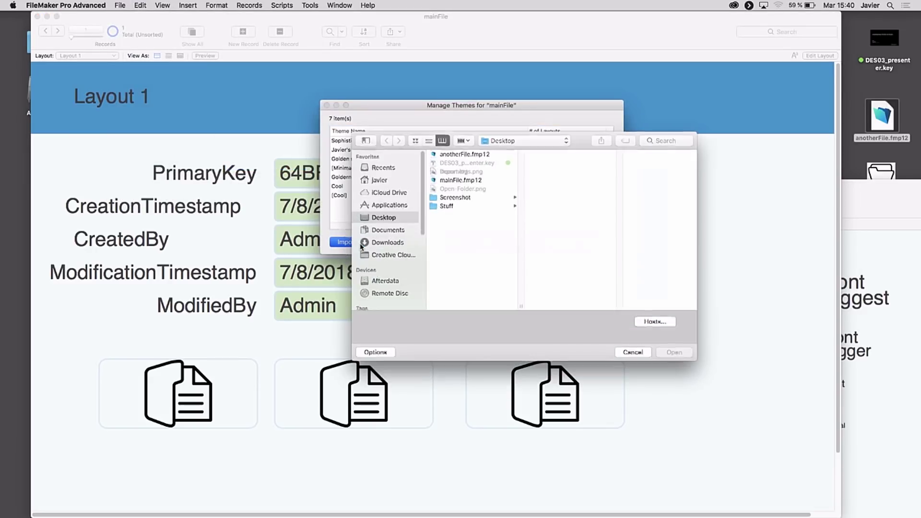
left_click(464, 155)
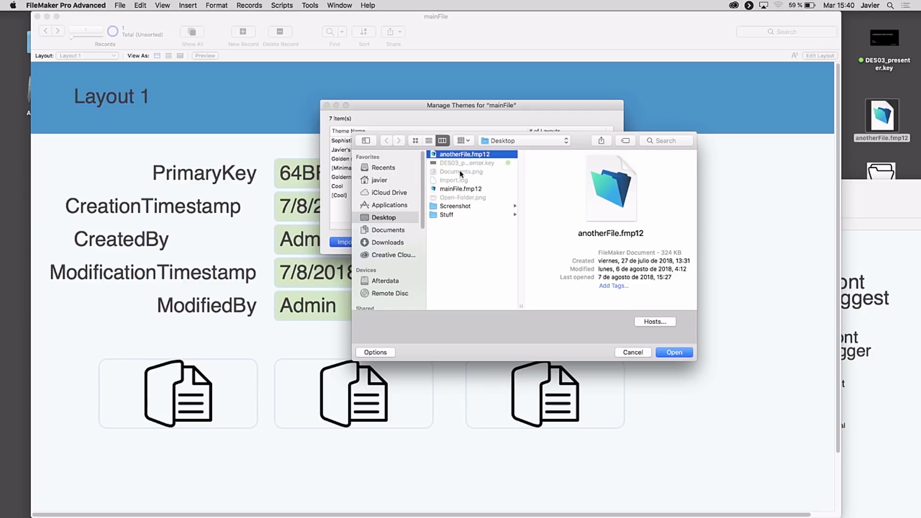
left_click(673, 353)
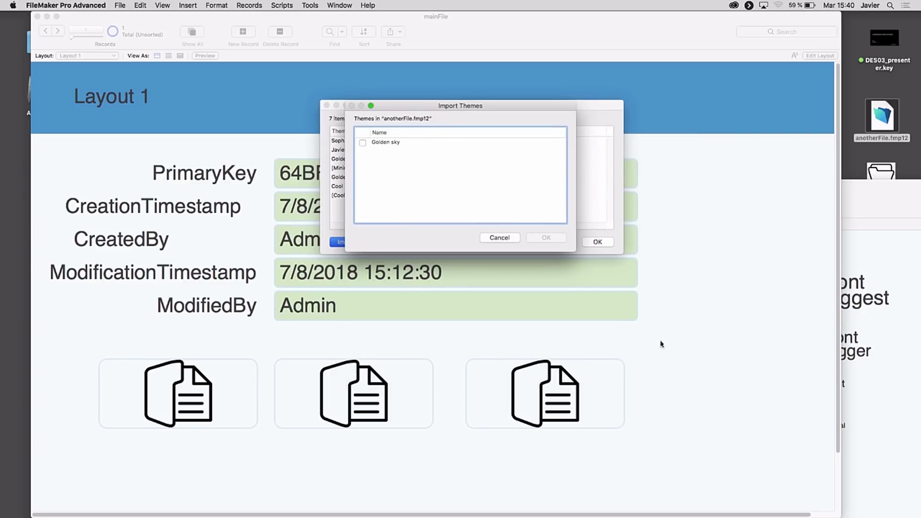
- Import the Golden sky theme, replacing the existing theme of the same name, and accept the theme manager changes
left_click(363, 143)
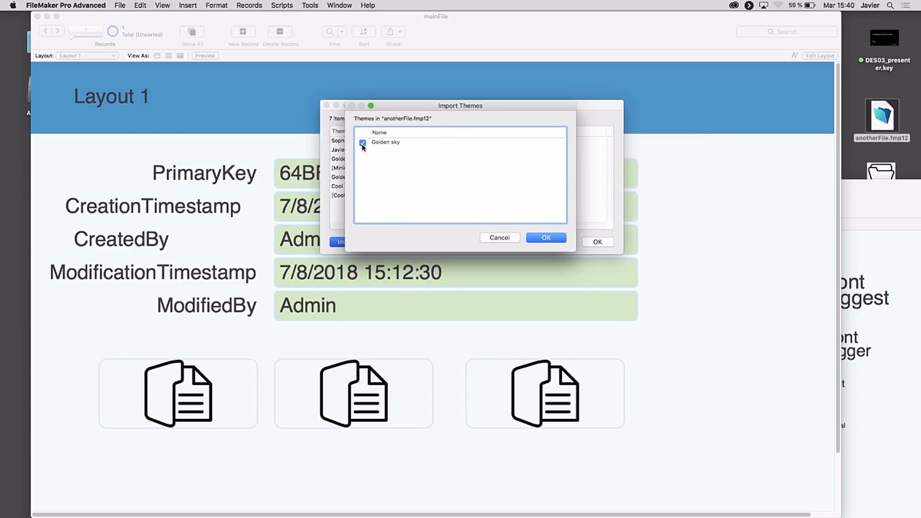
left_click(556, 238)
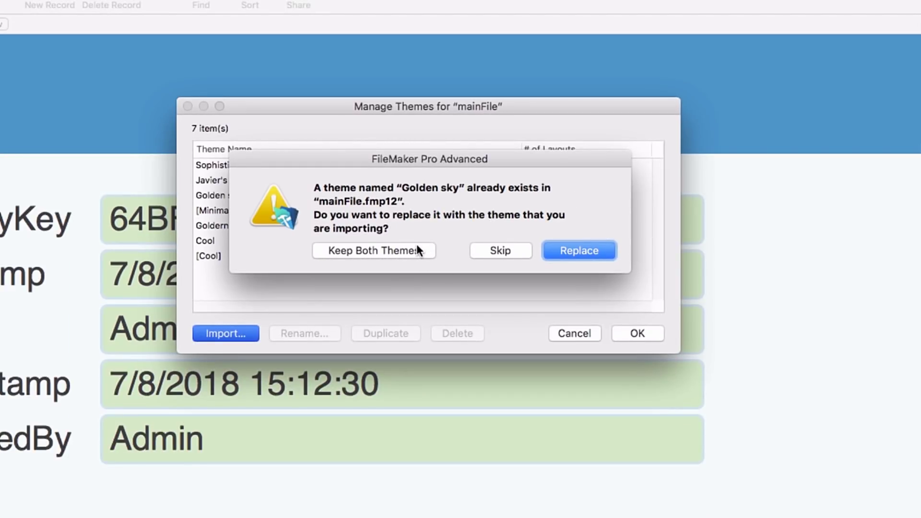
left_click(569, 252)
left_click(633, 334)
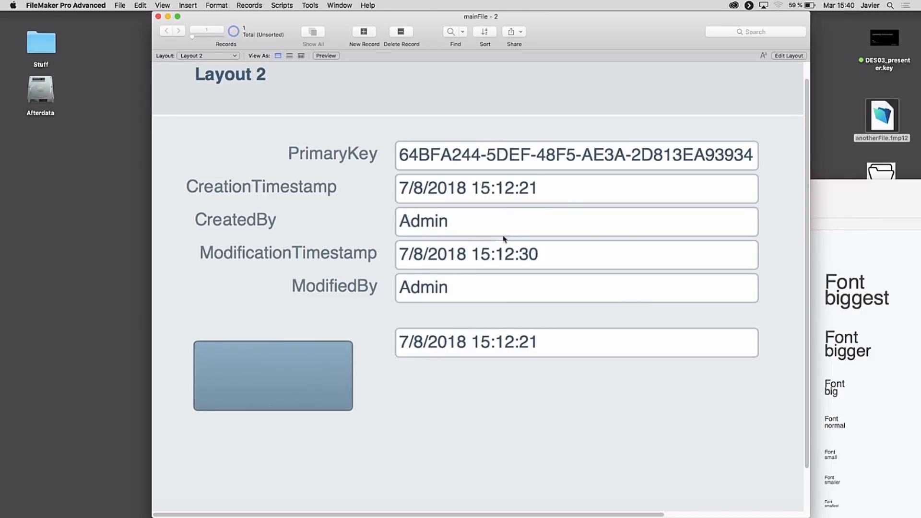
- Close the remaining open FileMaker windows, including the one showing Layout 2
key("cmd+w")
key("cmd+w")
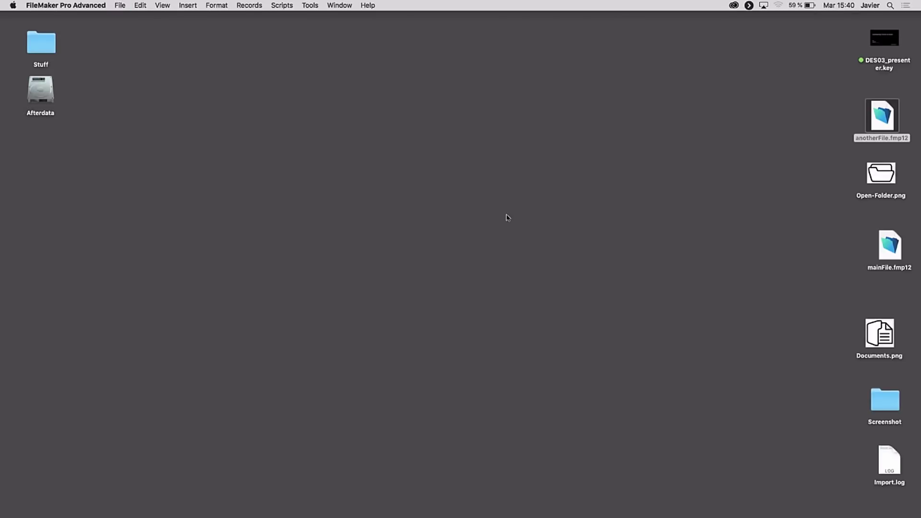